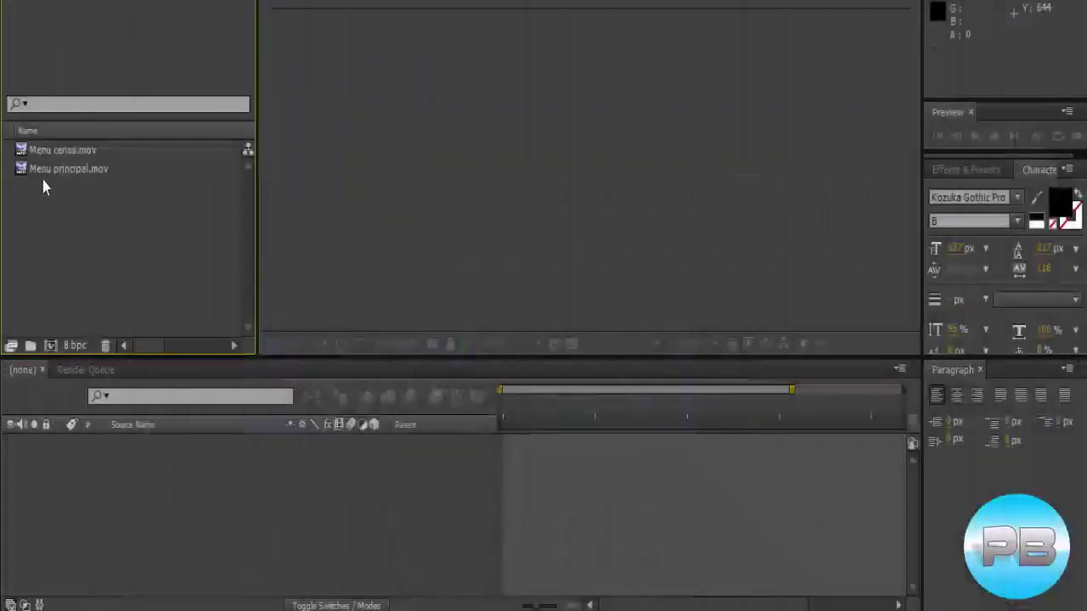
# Create a composition from Menu principal.mov by dragging it onto the timeline.
pyautogui.click(41, 173)
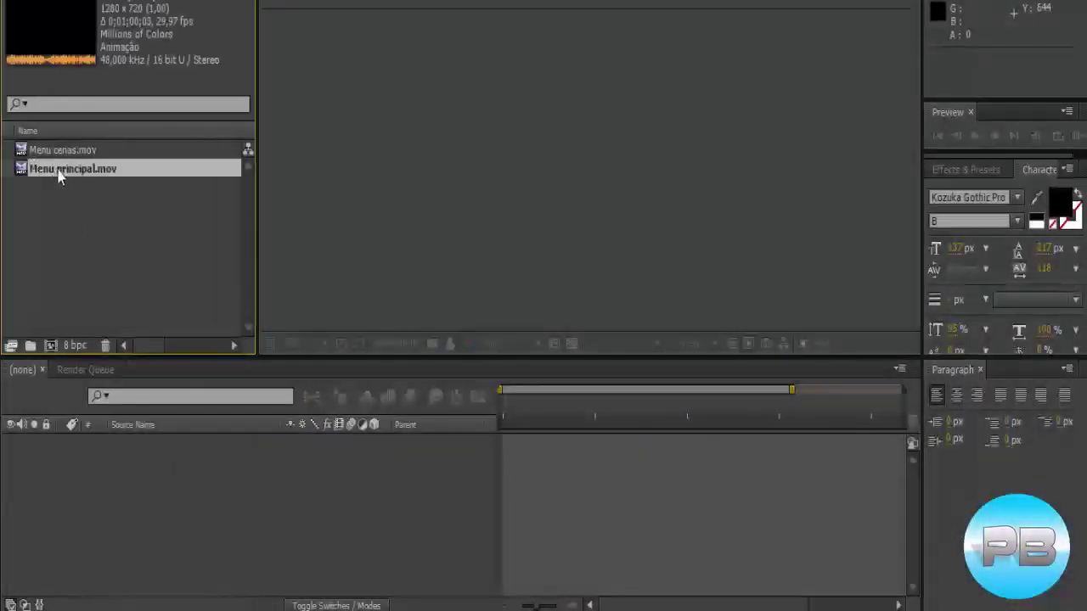
pyautogui.click(69, 153)
pyautogui.click(62, 208)
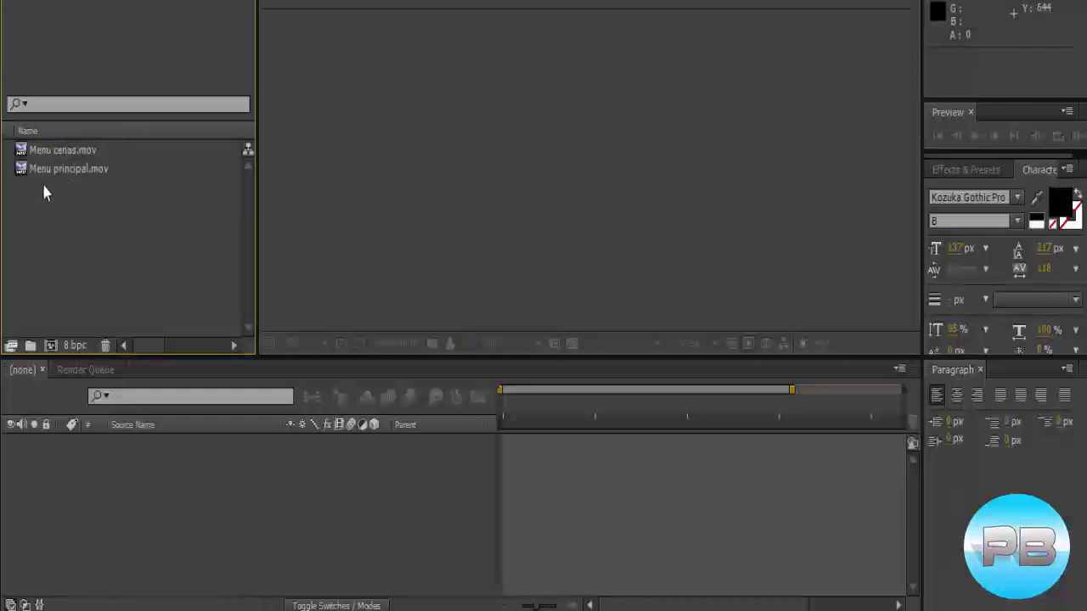
pyautogui.click(52, 172)
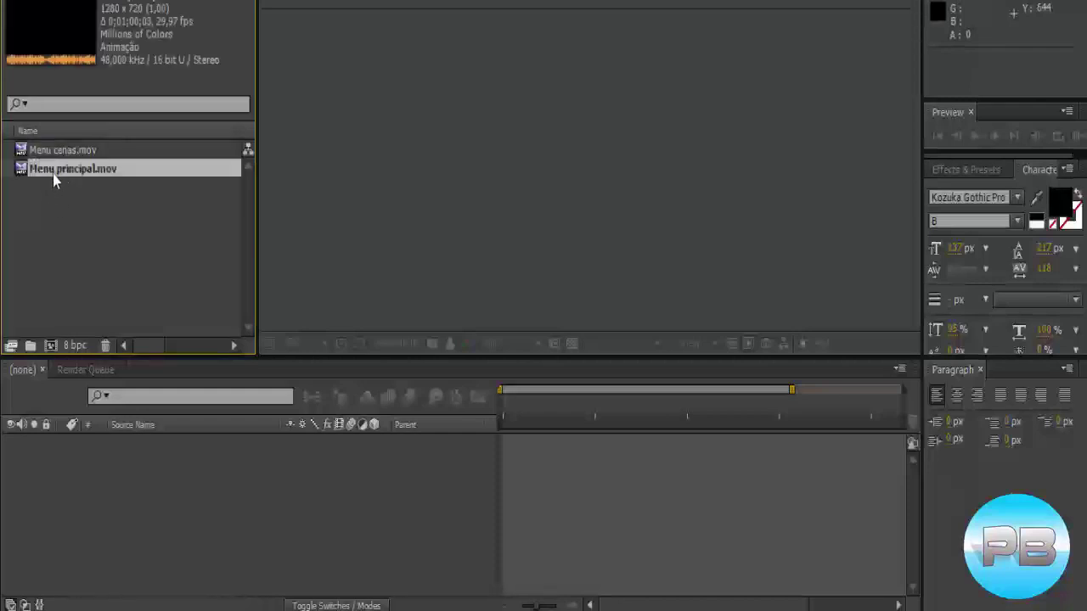
pyautogui.moveTo(89, 246); pyautogui.dragTo(85, 491)
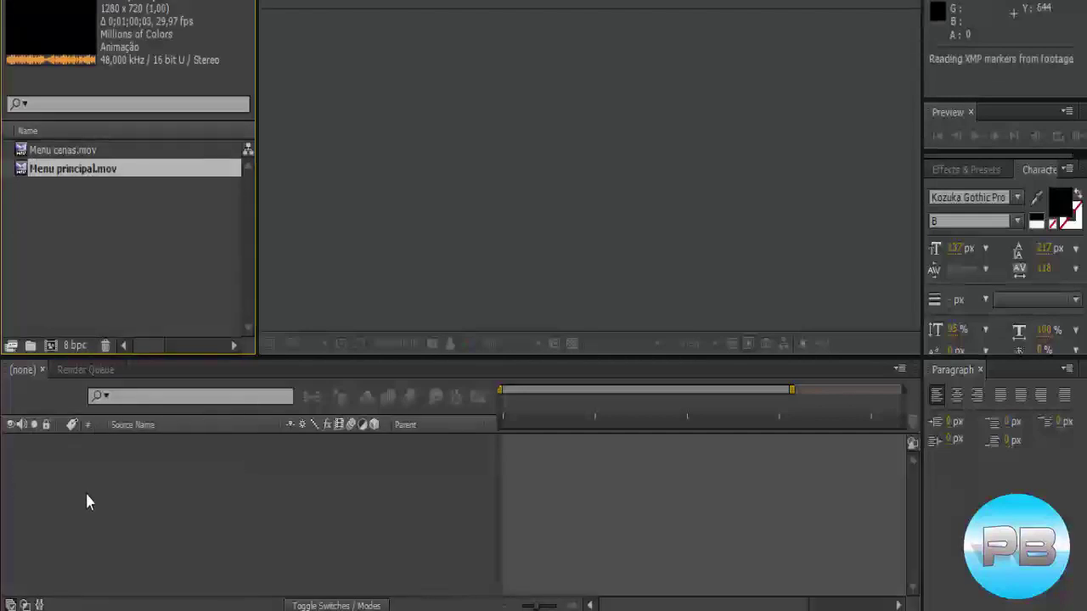
# Preview the main menu intro at 50% and stack Menu cenas.mov above it.
pyautogui.press('.')
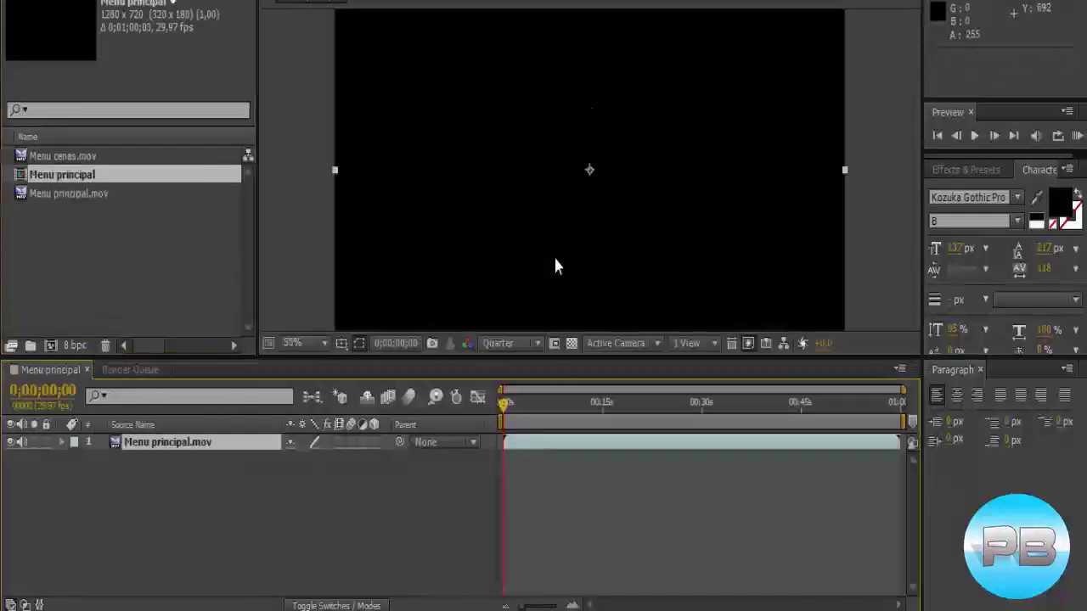
pyautogui.moveTo(565, 366); pyautogui.dragTo(565, 423)
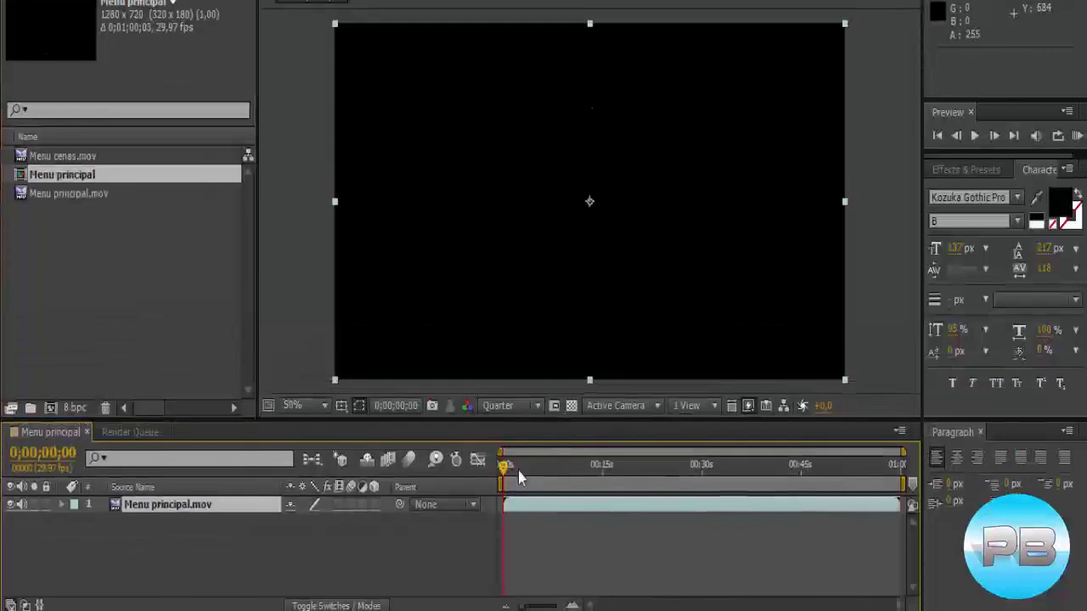
pyautogui.click(512, 467)
pyautogui.moveTo(514, 472); pyautogui.dragTo(571, 486)
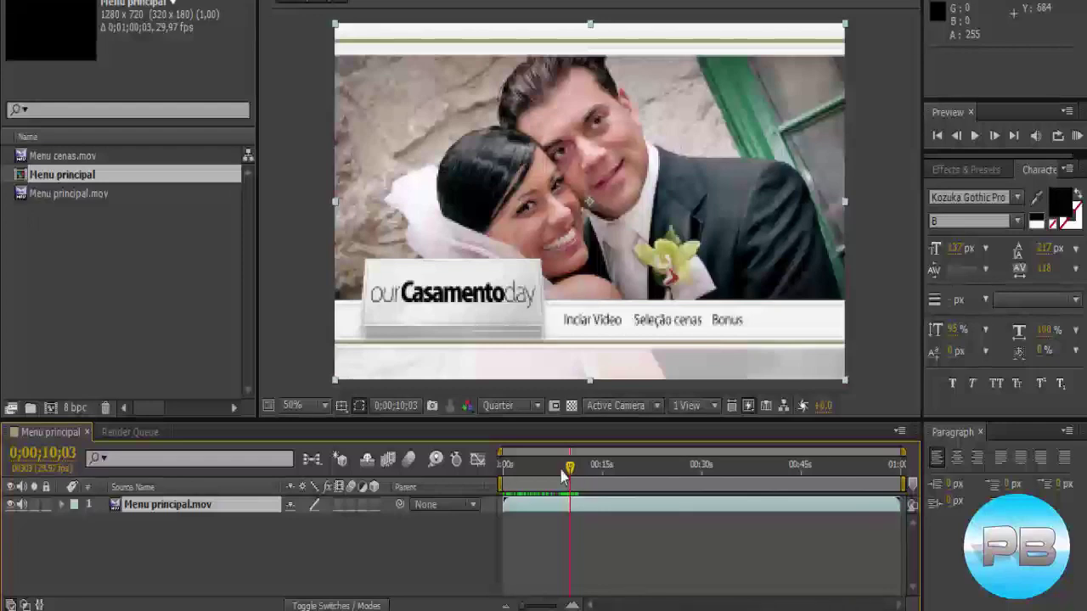
pyautogui.moveTo(85, 161); pyautogui.dragTo(99, 501)
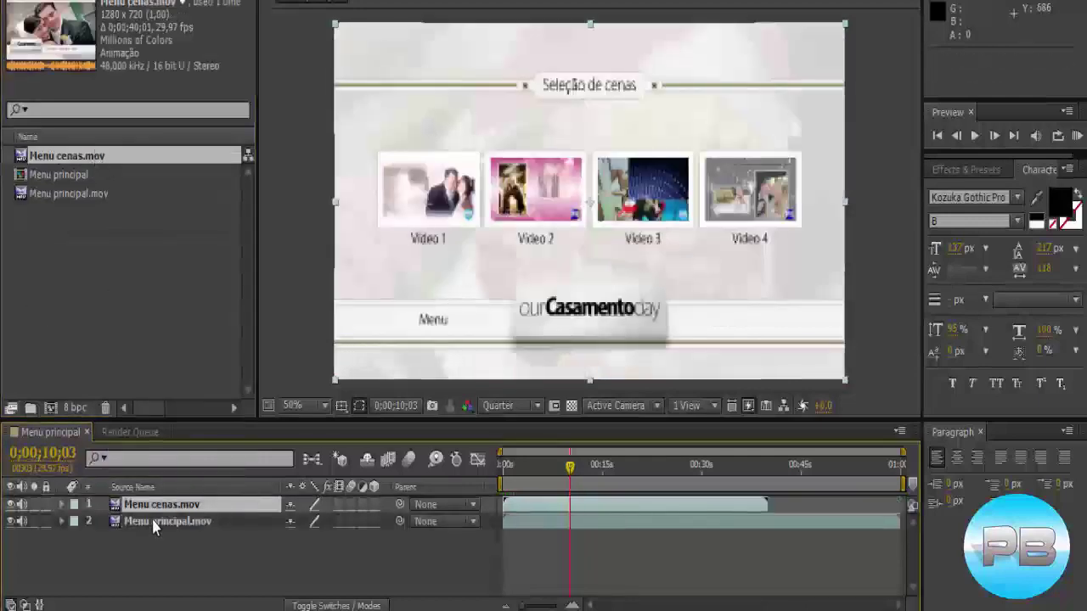
# Delete the Menu principal.mov layer and scrub Menu cenas to about nine seconds.
pyautogui.click(155, 524)
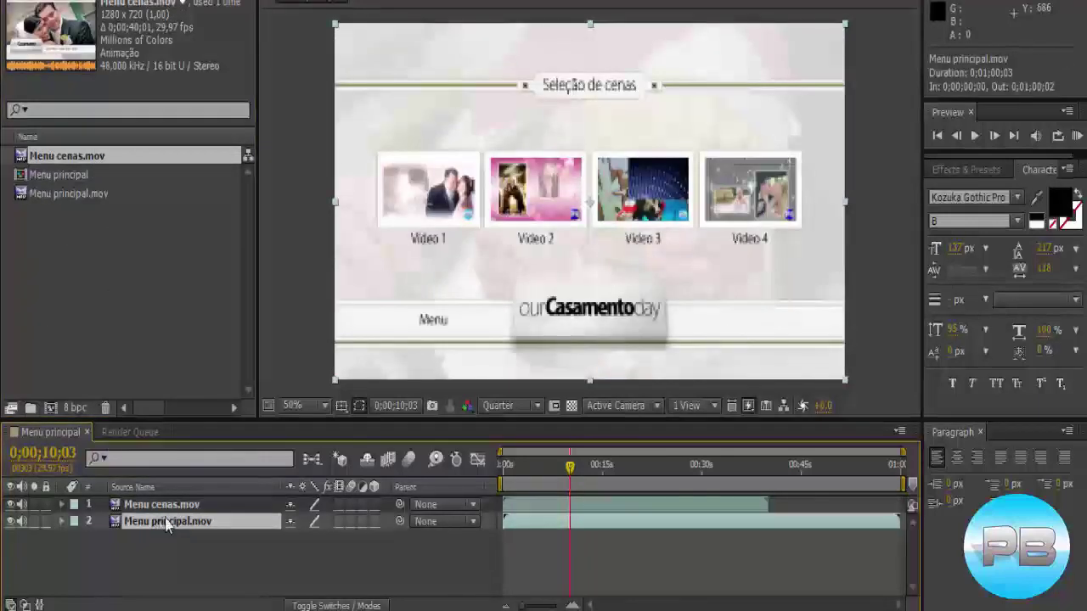
pyautogui.press('Delete')
pyautogui.moveTo(570, 472)
pyautogui.mouseDown()
pyautogui.moveTo(501, 477)
pyautogui.moveTo(515, 472)
pyautogui.mouseUp()
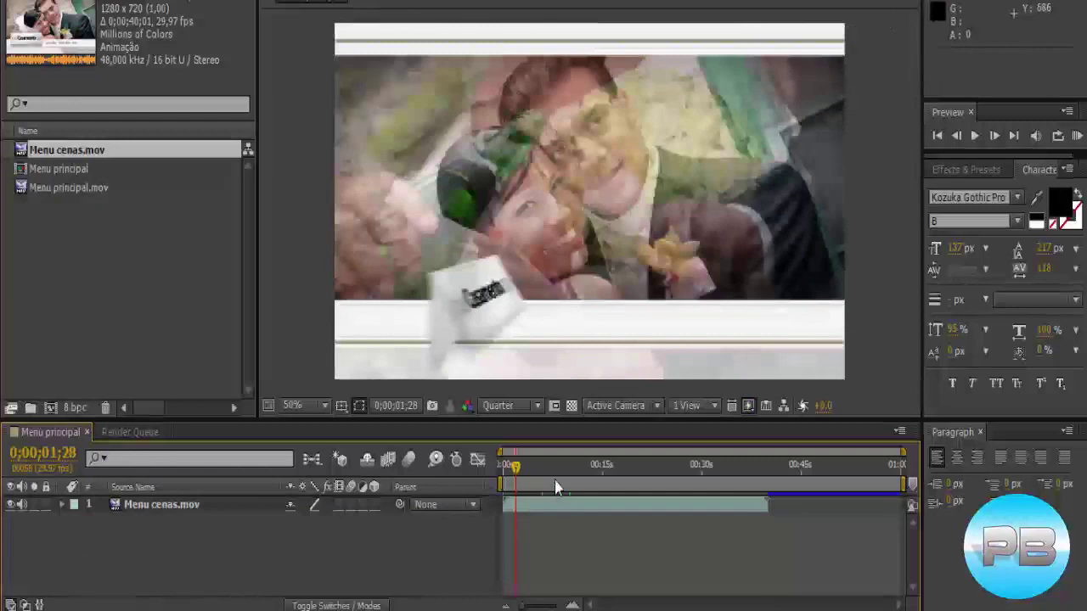
pyautogui.moveTo(517, 473); pyautogui.dragTo(526, 473)
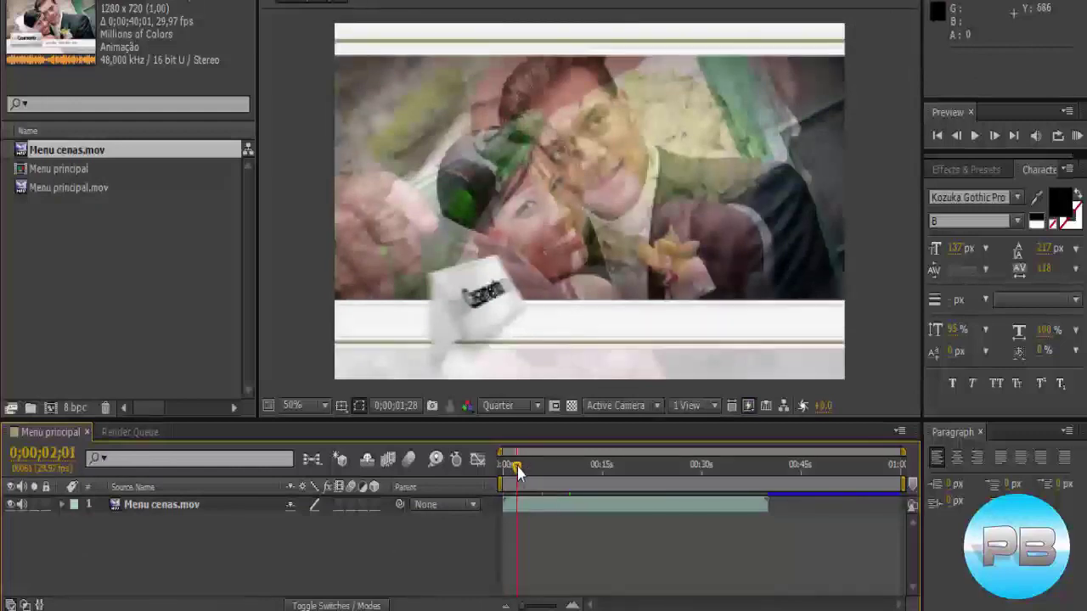
pyautogui.moveTo(516, 472); pyautogui.dragTo(565, 475)
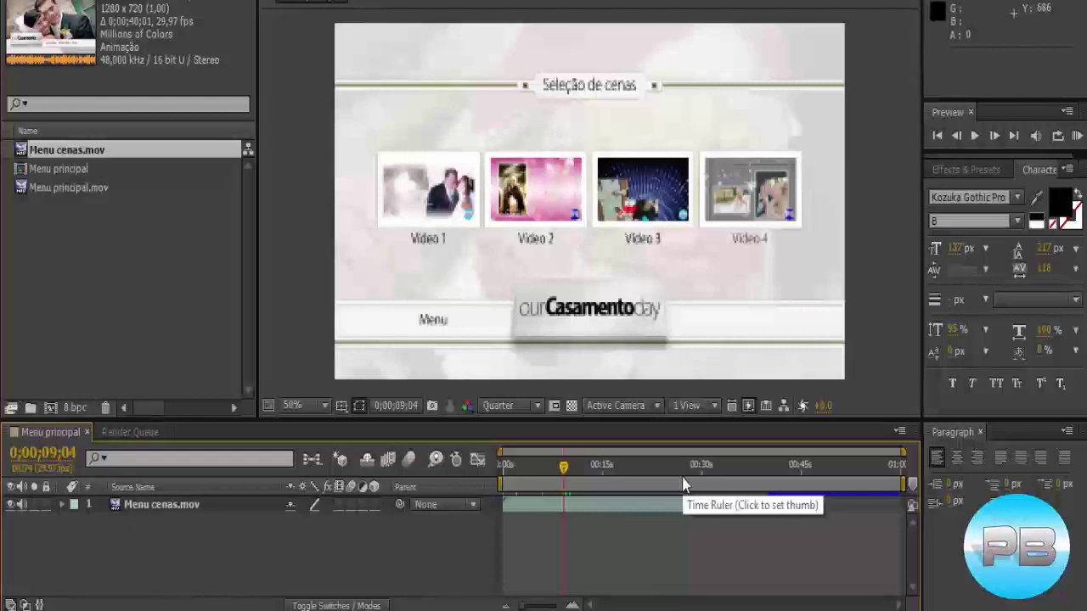
pyautogui.moveTo(564, 470); pyautogui.dragTo(567, 475)
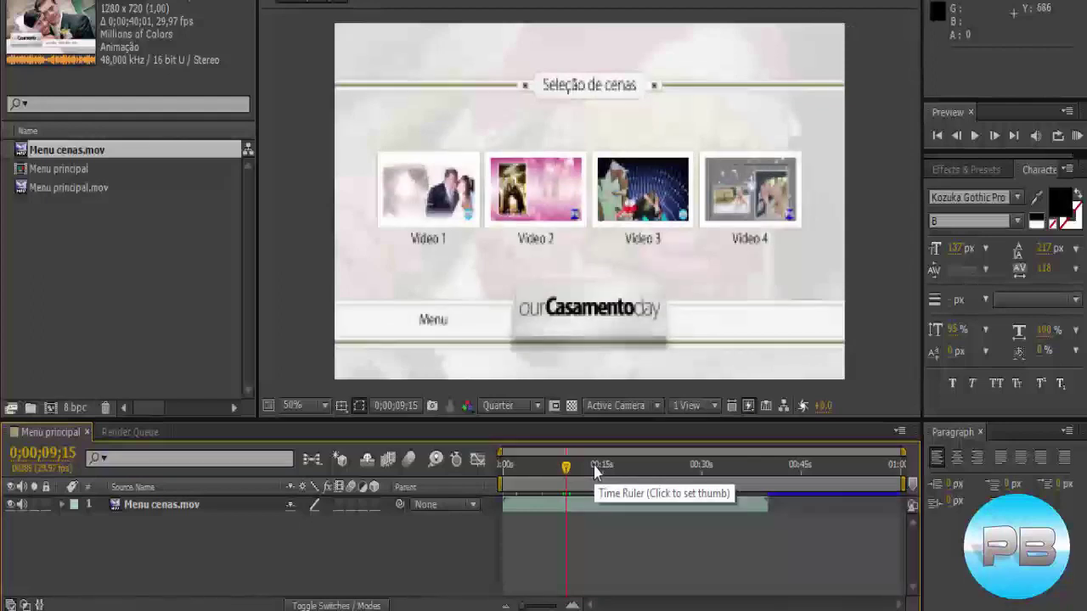
# Quit After Effects choosing Don't Save, exit Encore, and relaunch After Effects.
pyautogui.hotkey('ctrl', 'q')
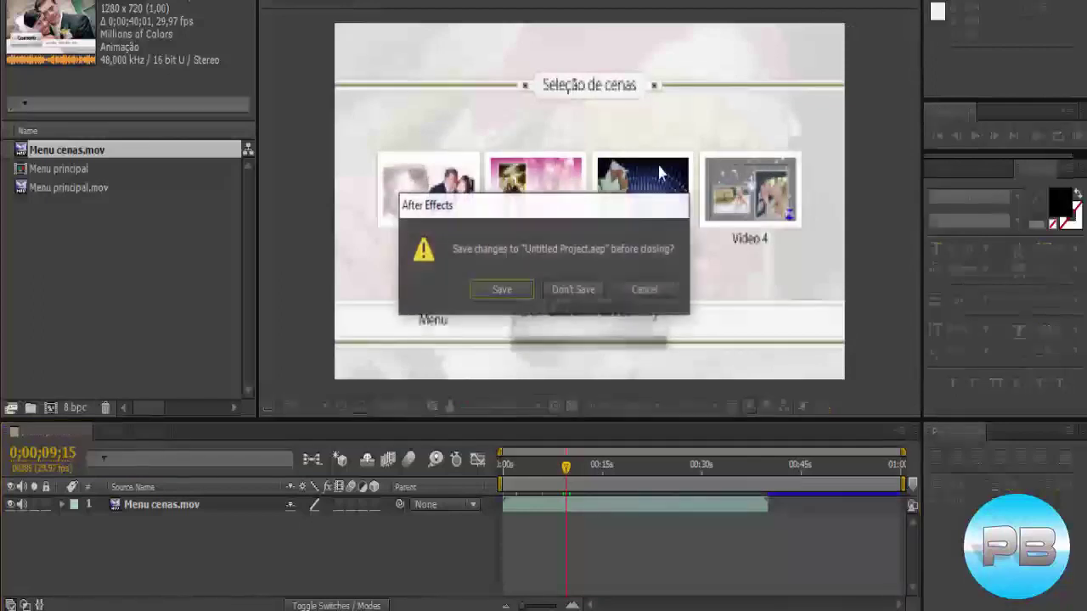
pyautogui.click(575, 291)
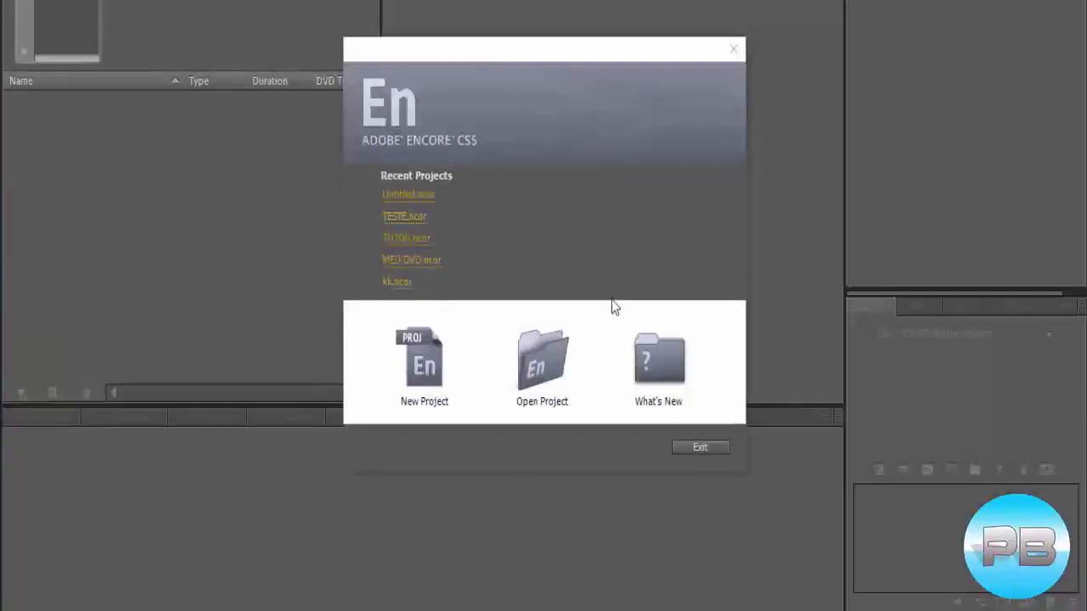
pyautogui.click(697, 448)
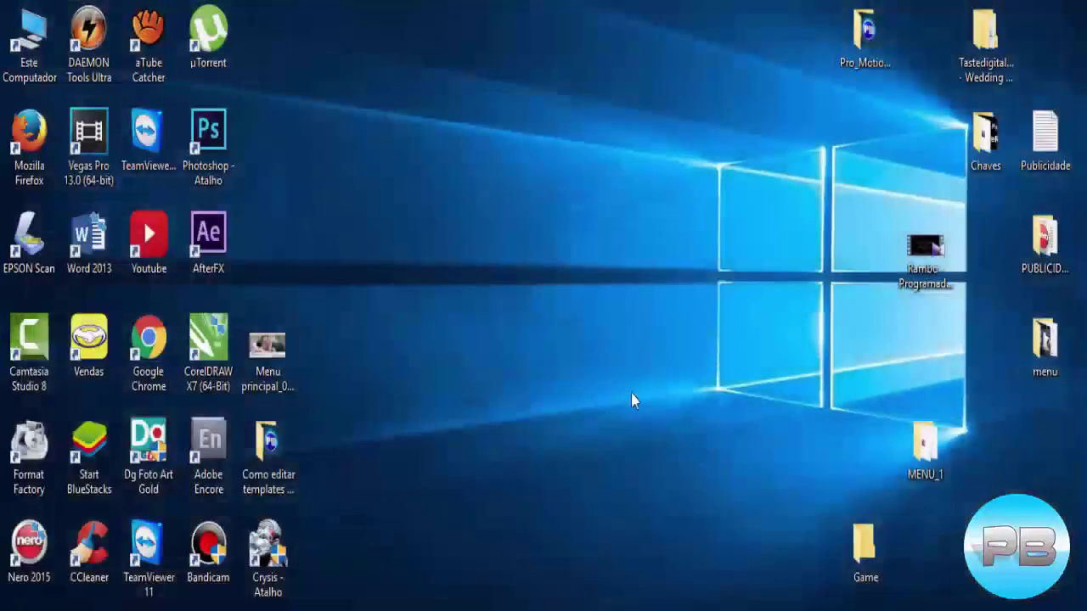
pyautogui.doubleClick(208, 237)
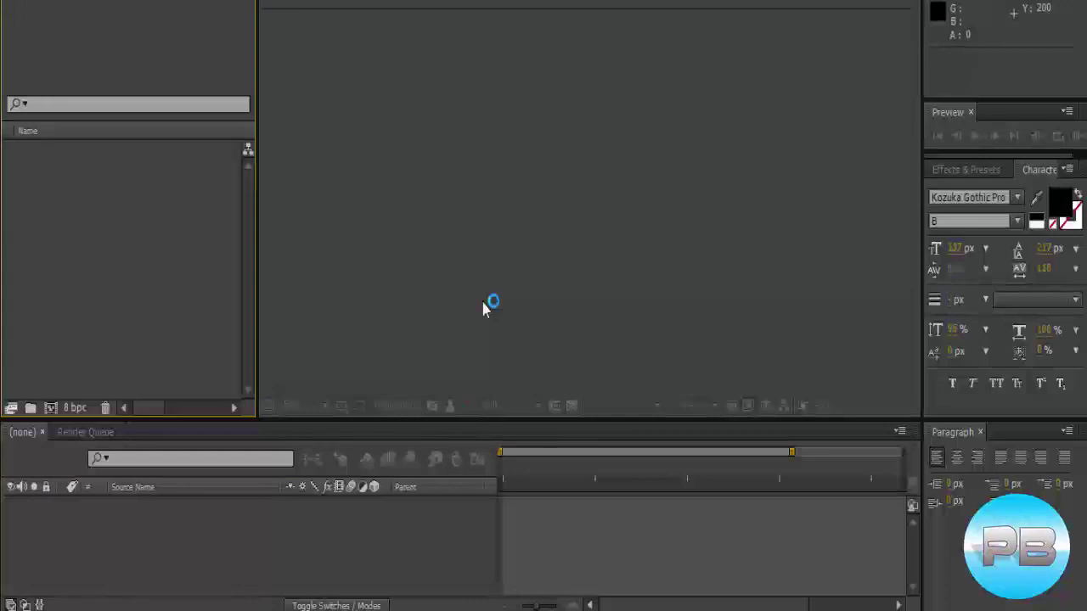
# Import Bonus.mov through the Import File dialog and drag it onto the timeline as a Bonus comp.
pyautogui.doubleClick(150, 251)
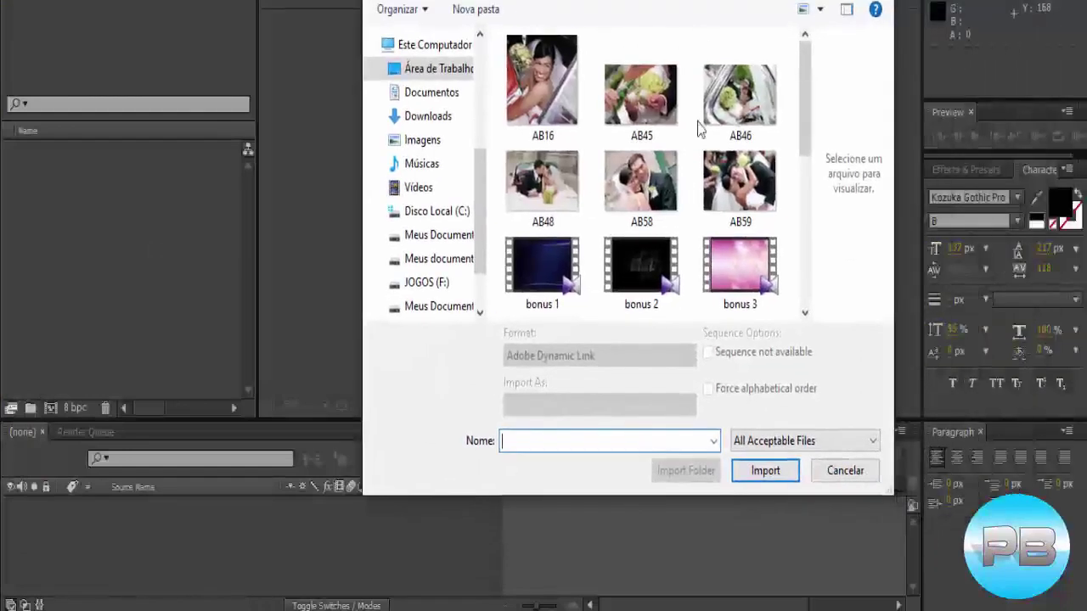
pyautogui.click(660, 265)
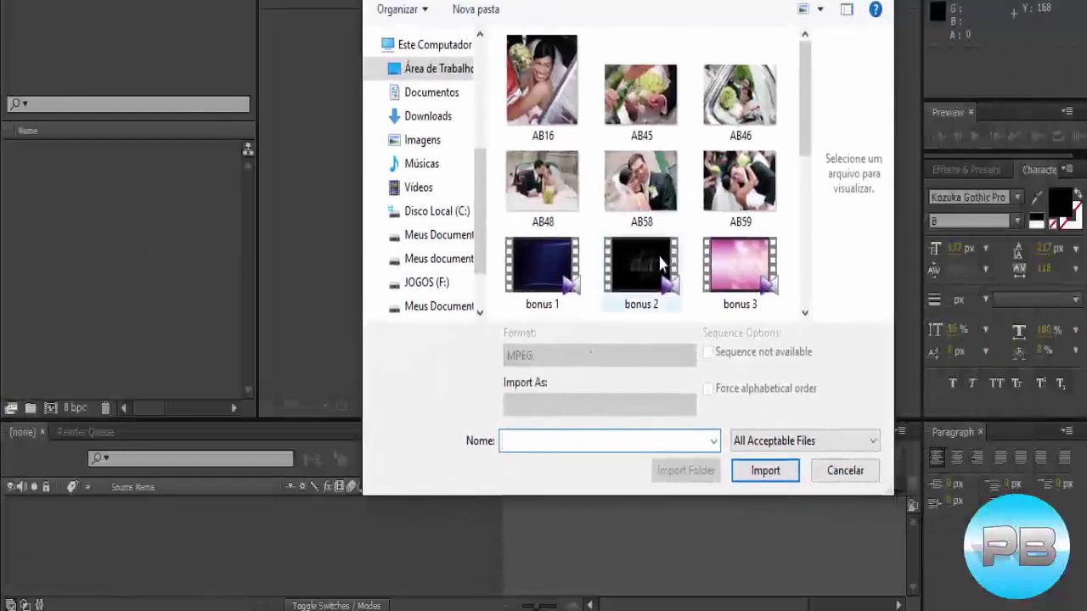
pyautogui.click(738, 265)
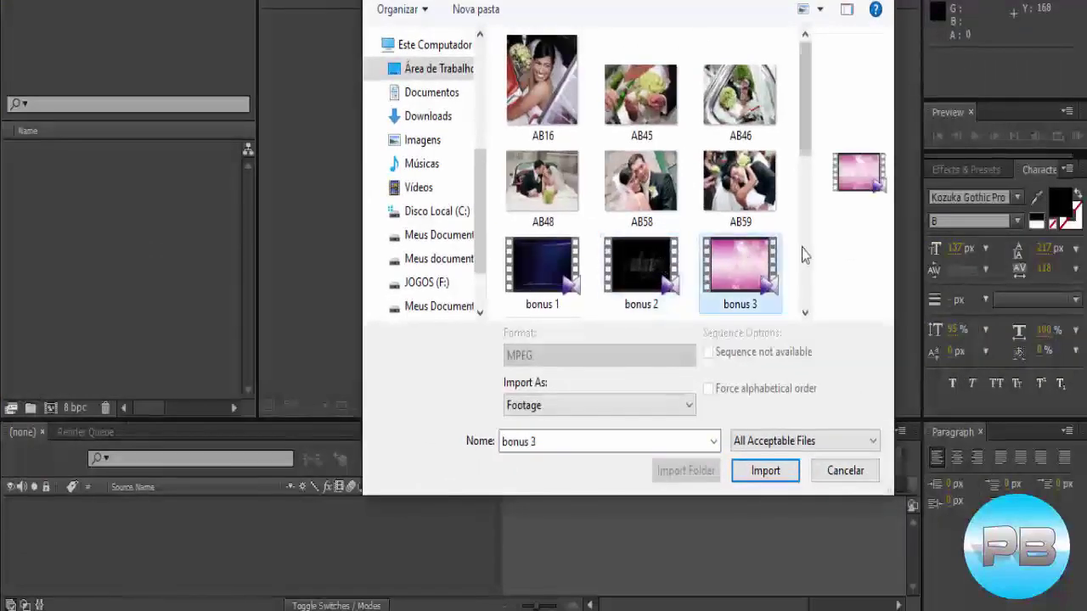
pyautogui.moveTo(805, 95); pyautogui.dragTo(810, 242)
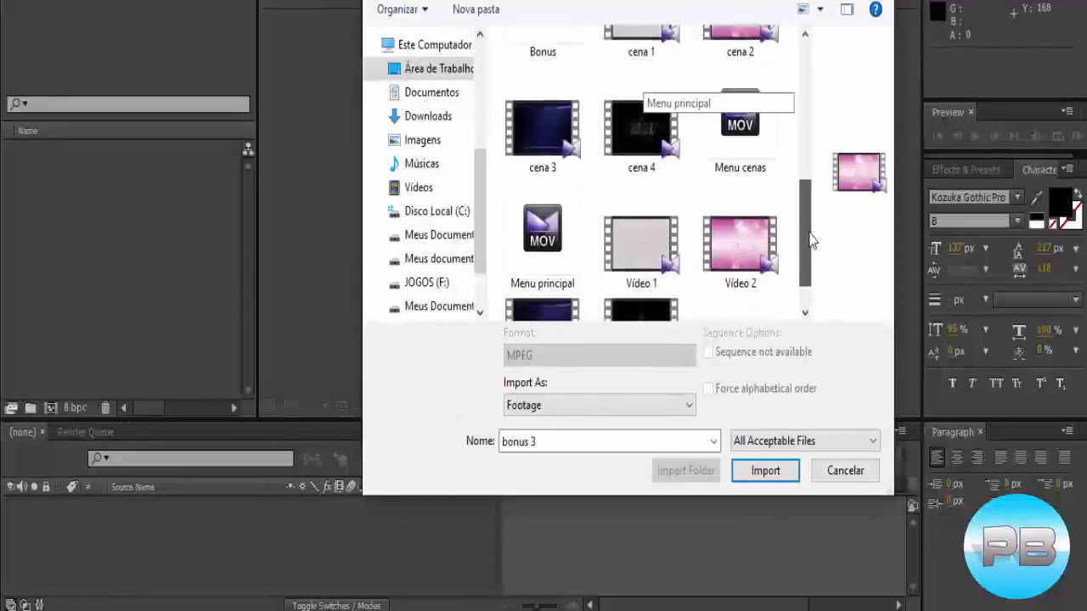
pyautogui.scroll(2, 807, 230)
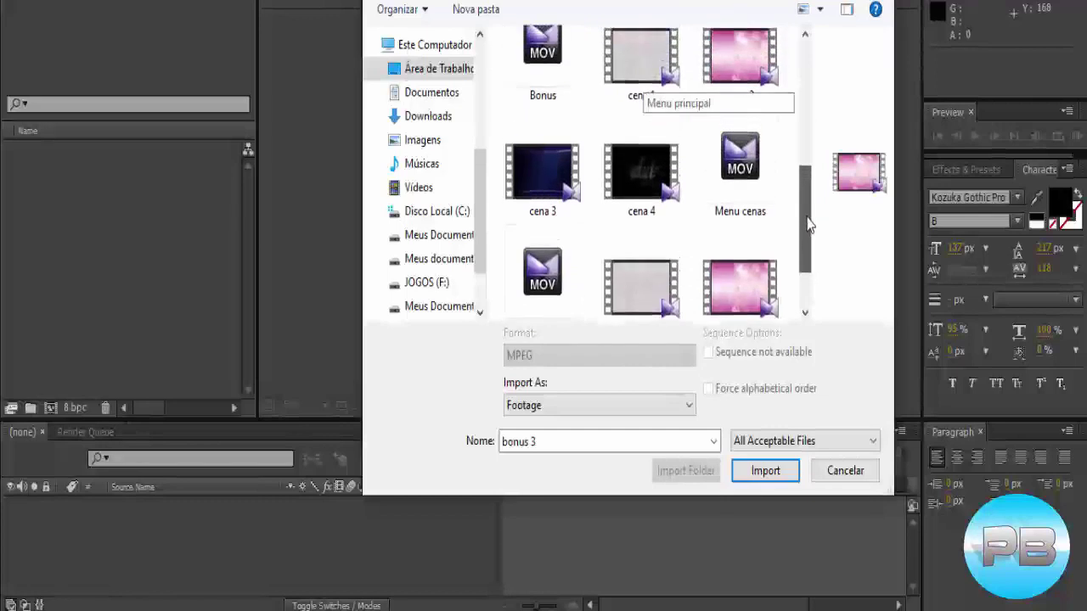
pyautogui.click(542, 119)
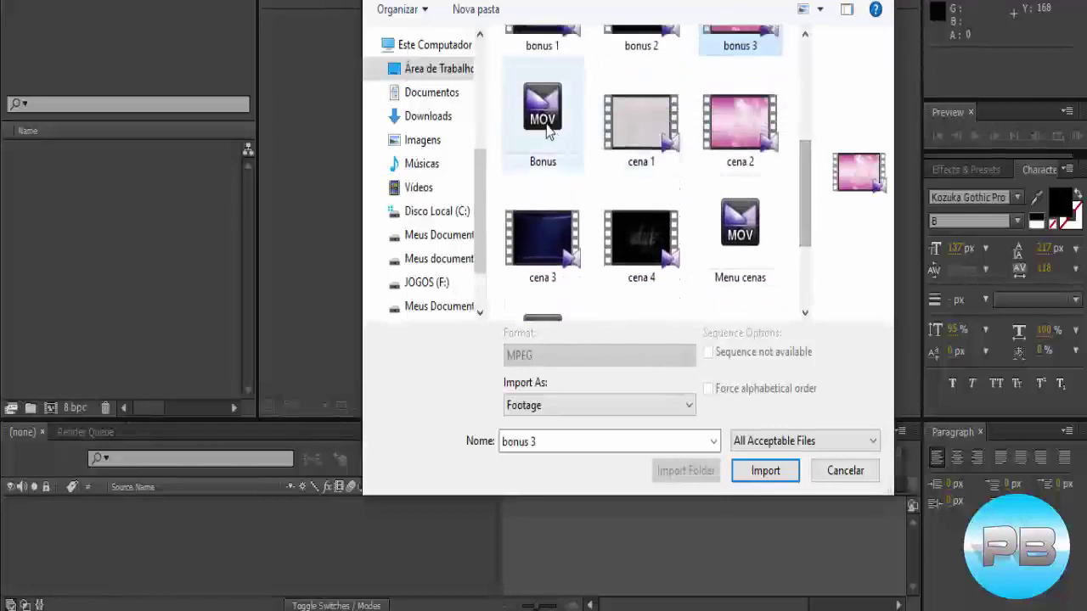
pyautogui.click(753, 474)
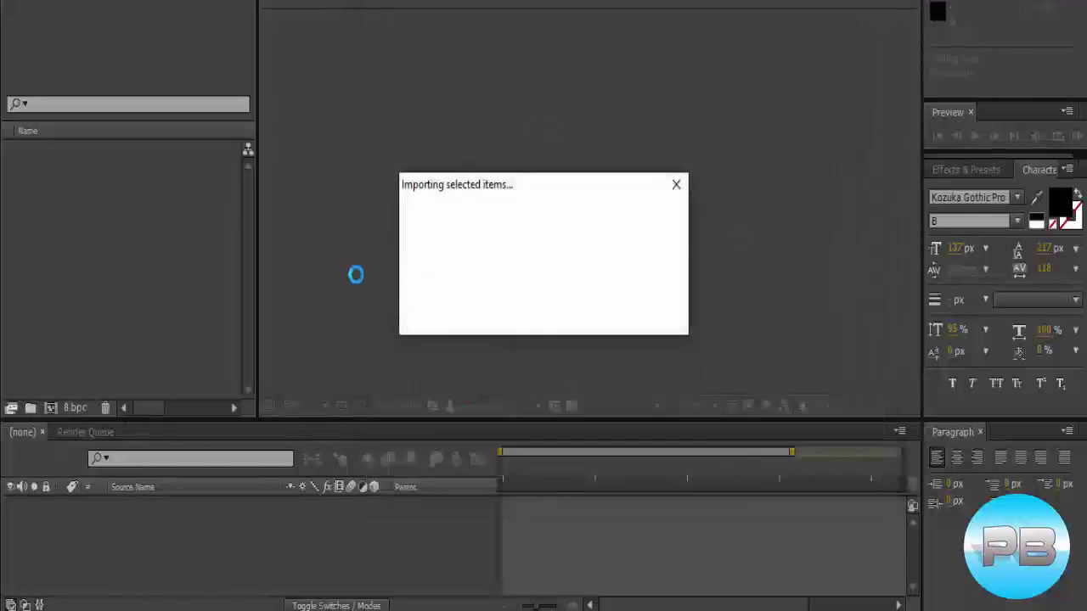
pyautogui.moveTo(54, 150); pyautogui.dragTo(105, 514)
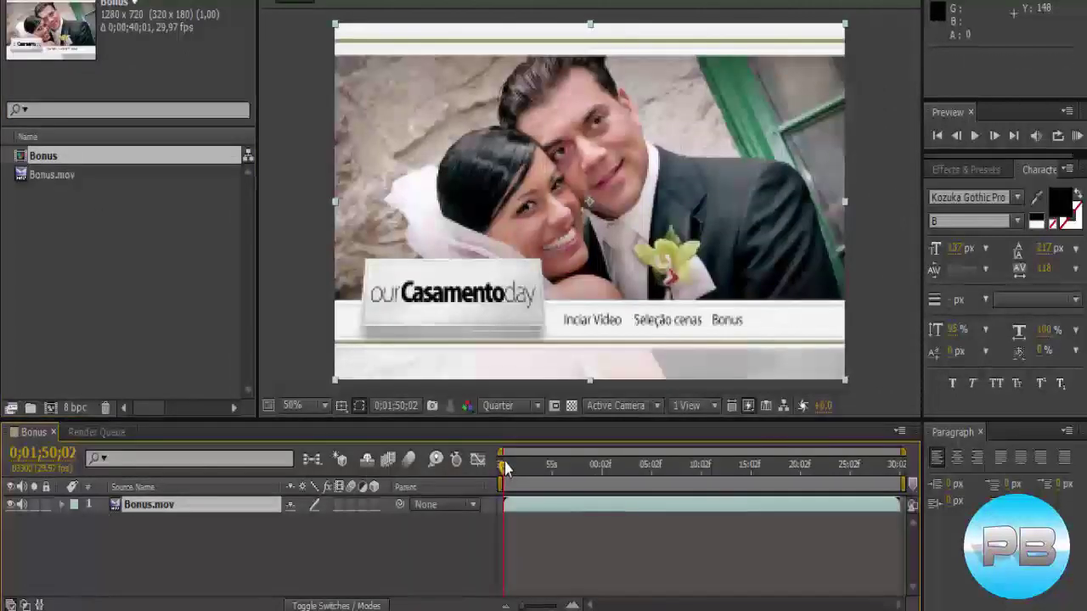
# Scrub through the Bonus menu animation, then close After Effects with Don't Save.
pyautogui.moveTo(503, 467)
pyautogui.mouseDown()
pyautogui.moveTo(682, 478)
pyautogui.moveTo(499, 481)
pyautogui.moveTo(601, 486)
pyautogui.moveTo(537, 506)
pyautogui.moveTo(597, 511)
pyautogui.moveTo(575, 519)
pyautogui.moveTo(603, 531)
pyautogui.moveTo(489, 528)
pyautogui.moveTo(624, 545)
pyautogui.mouseUp()
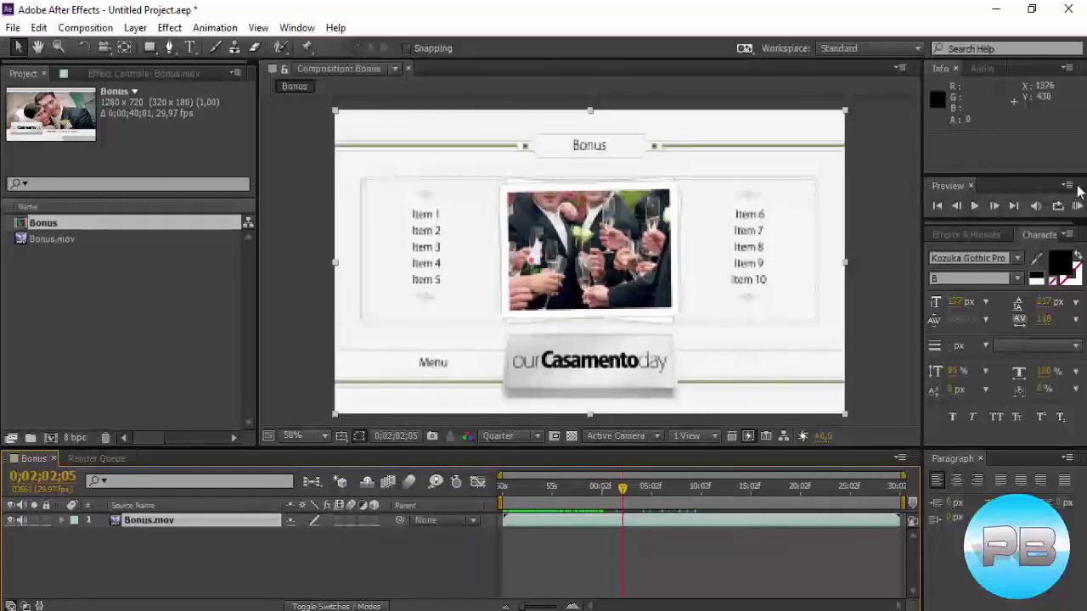
pyautogui.click(1068, 8)
pyautogui.click(569, 335)
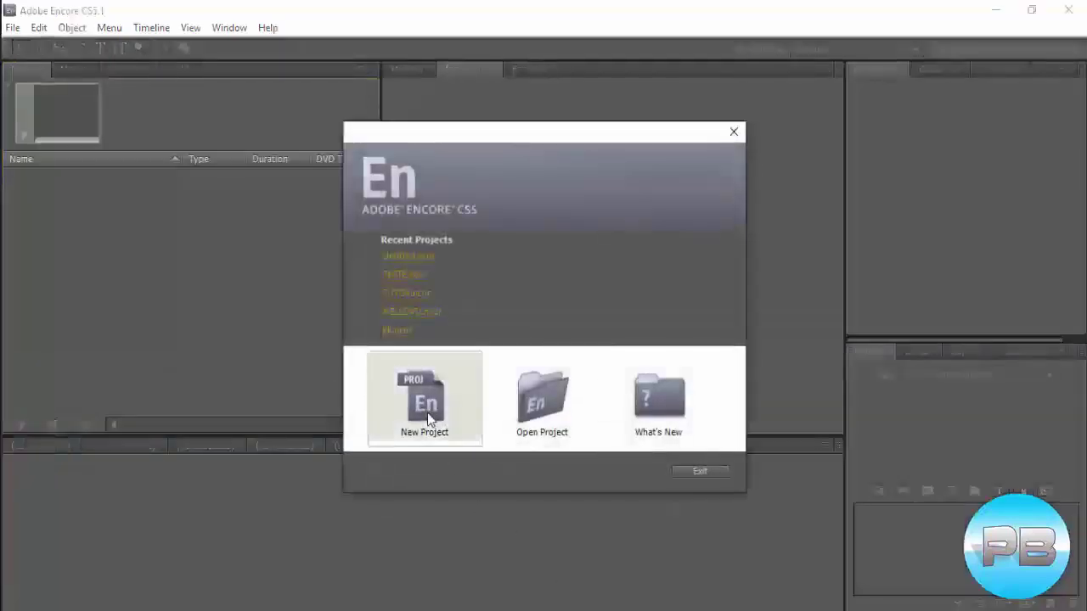
# Create a new Encore project named 'MEU DVD', overwriting the existing one.
pyautogui.click(427, 413)
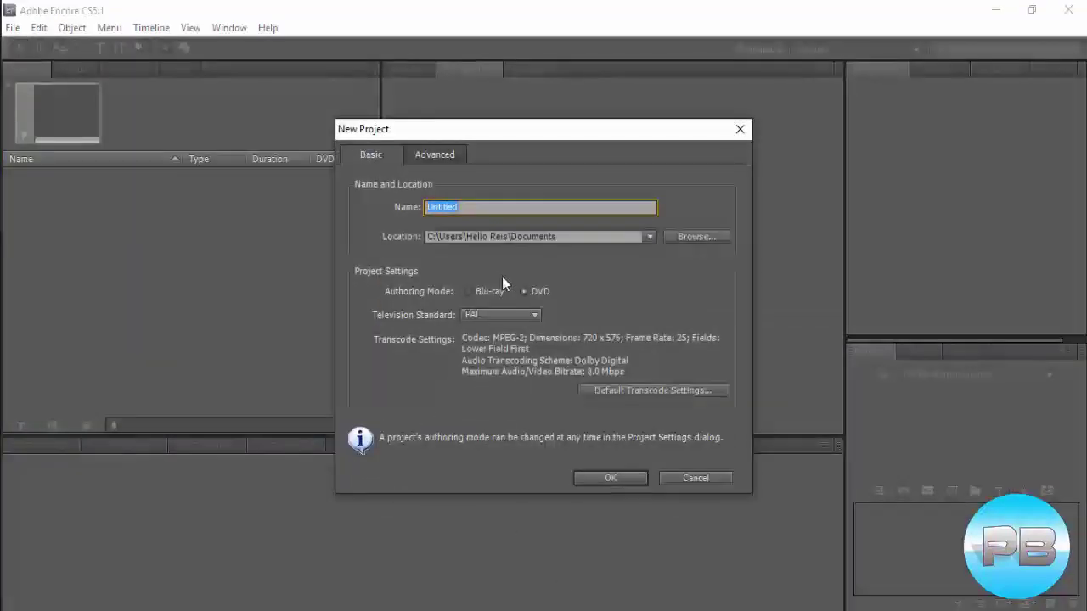
pyautogui.write('MEU')
pyautogui.write(' DVD')
pyautogui.click(600, 478)
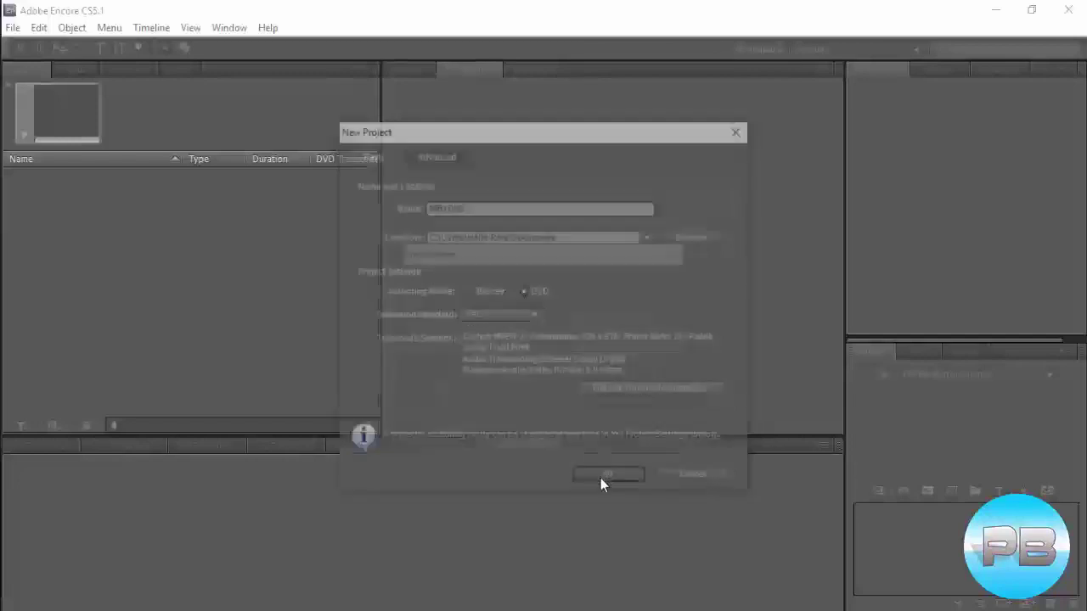
pyautogui.click(636, 347)
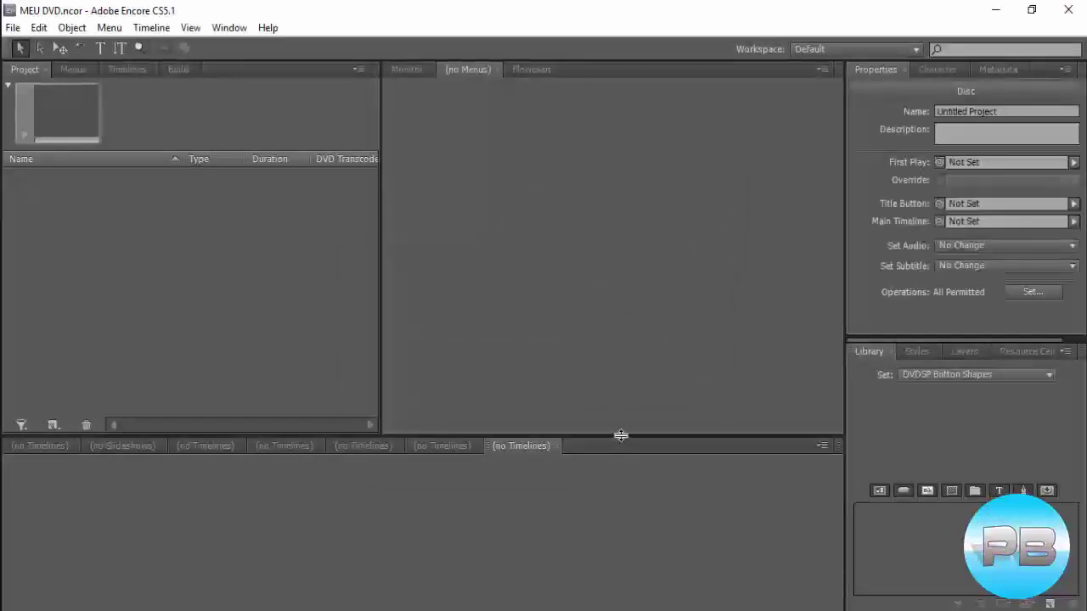
# From the General library set, add a Blank Menu HD named 'Menu principal'.
pyautogui.click(886, 423)
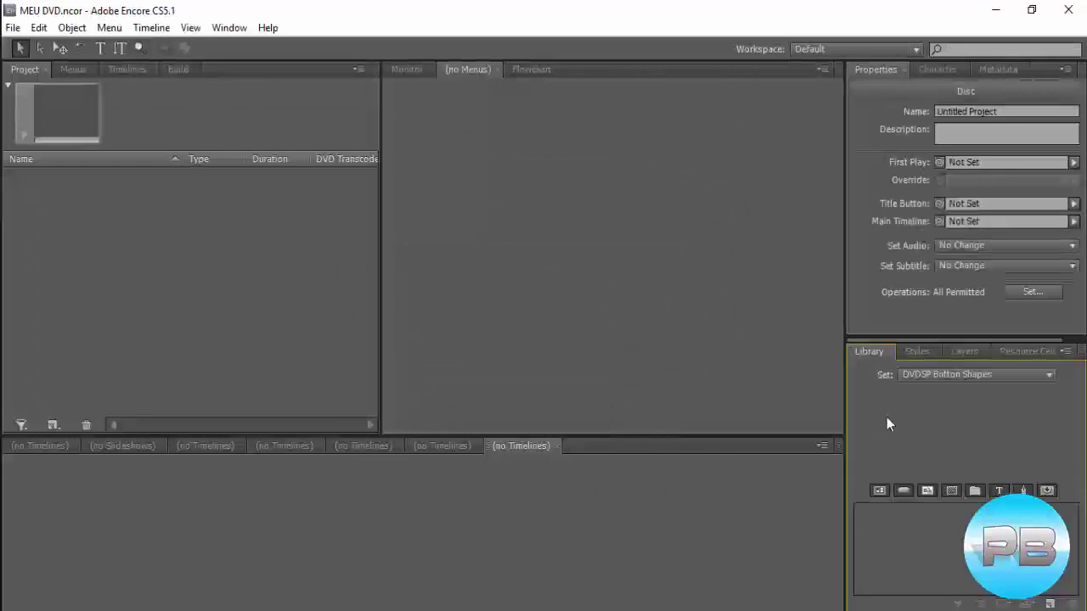
pyautogui.click(879, 489)
pyautogui.click(1048, 374)
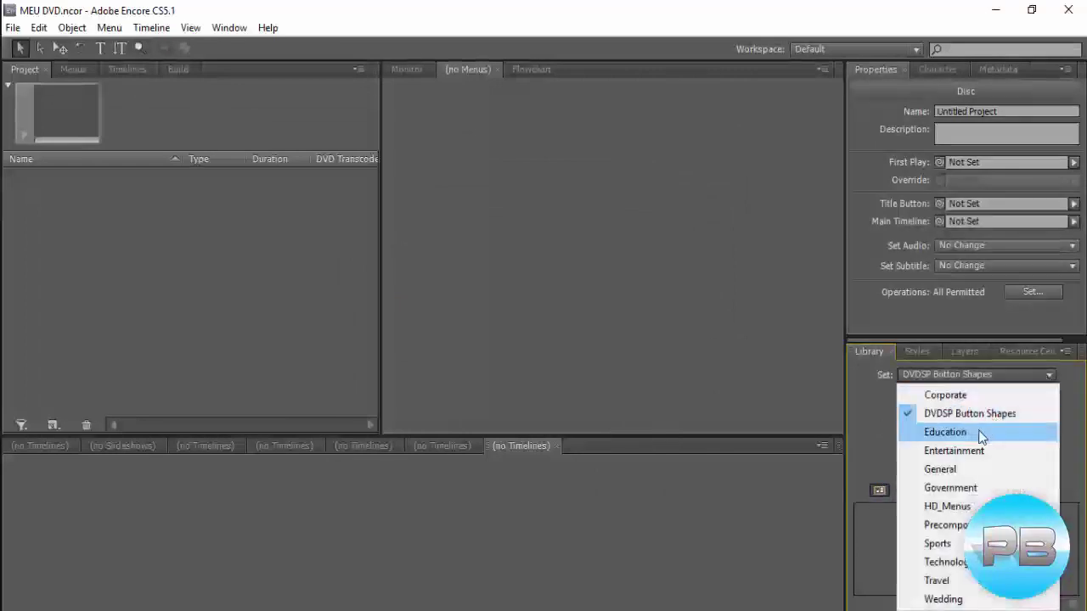
pyautogui.click(953, 466)
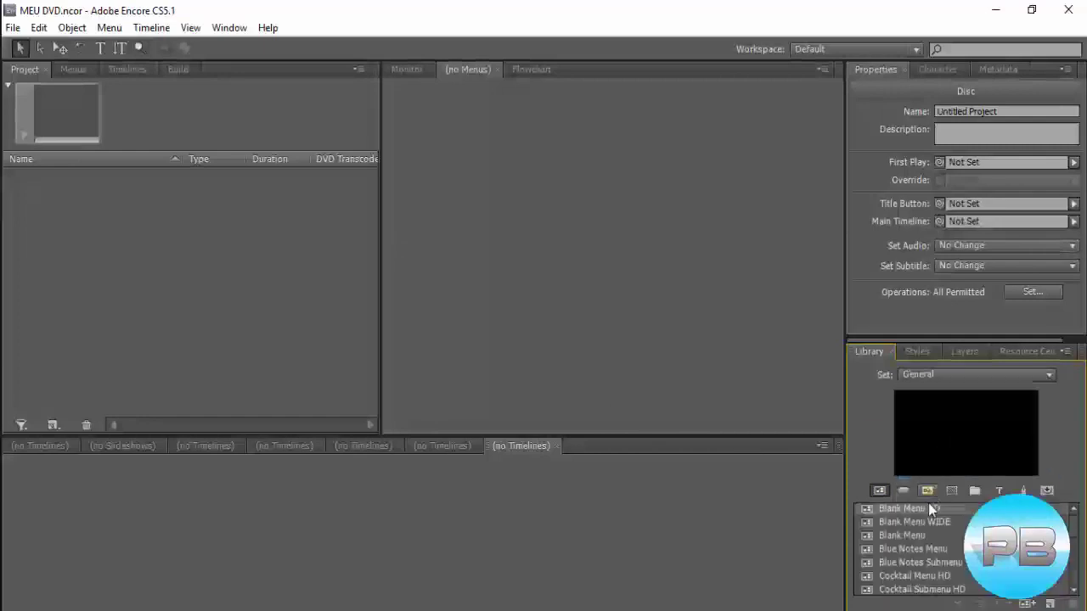
pyautogui.click(910, 511)
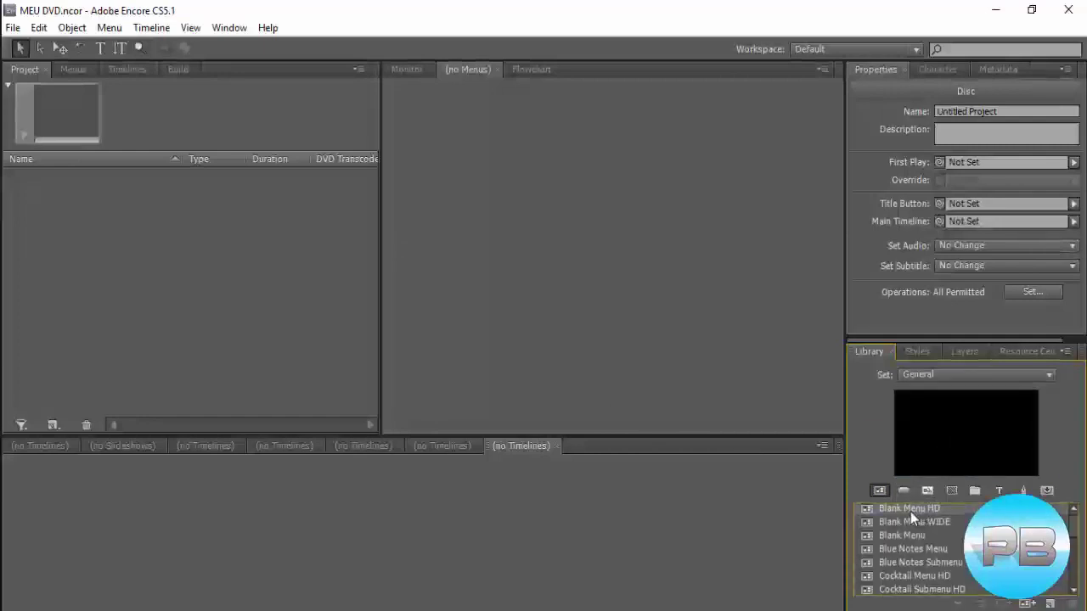
pyautogui.doubleClick(909, 510)
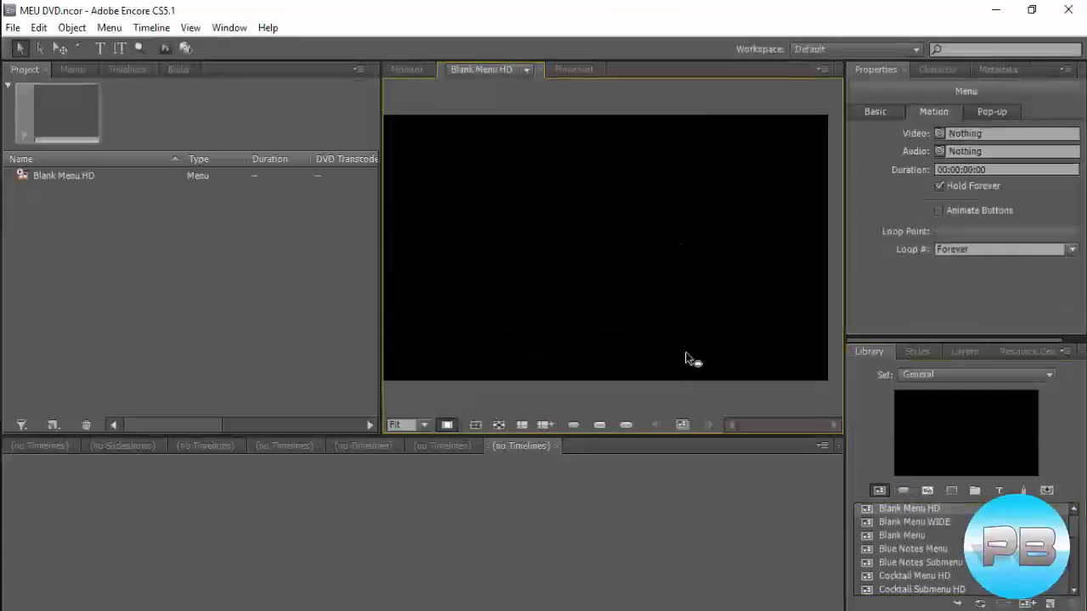
pyautogui.click(875, 113)
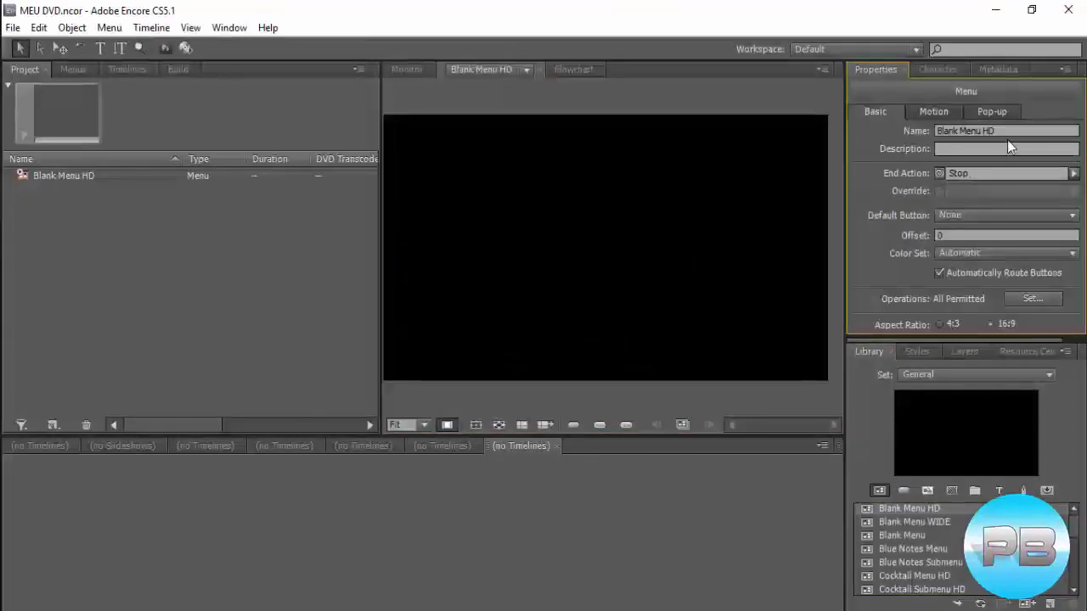
pyautogui.moveTo(1014, 132); pyautogui.dragTo(880, 132)
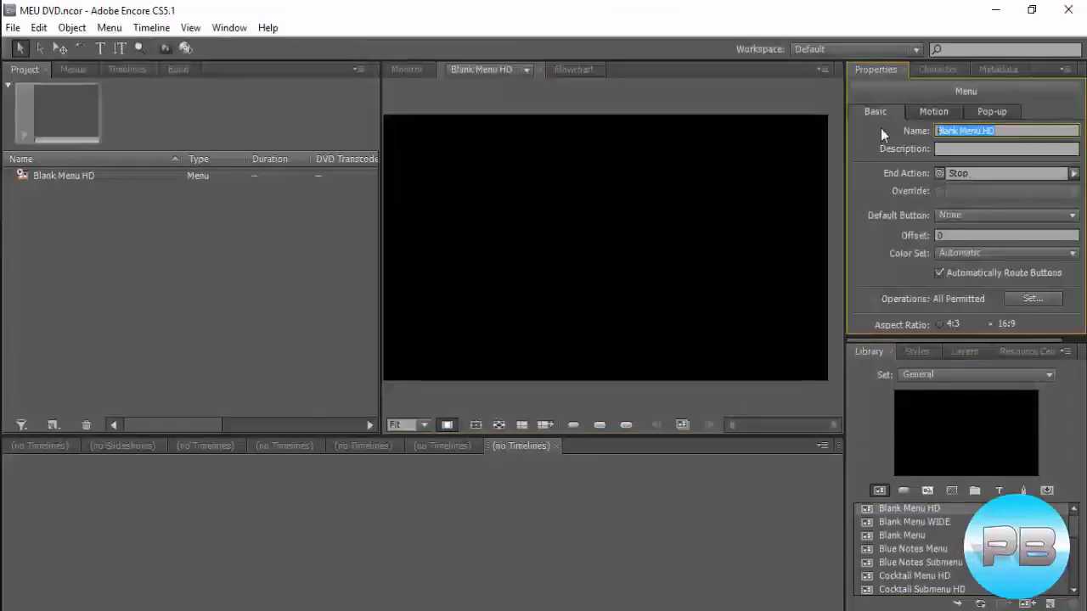
pyautogui.write('Menu pr')
pyautogui.write('incipal')
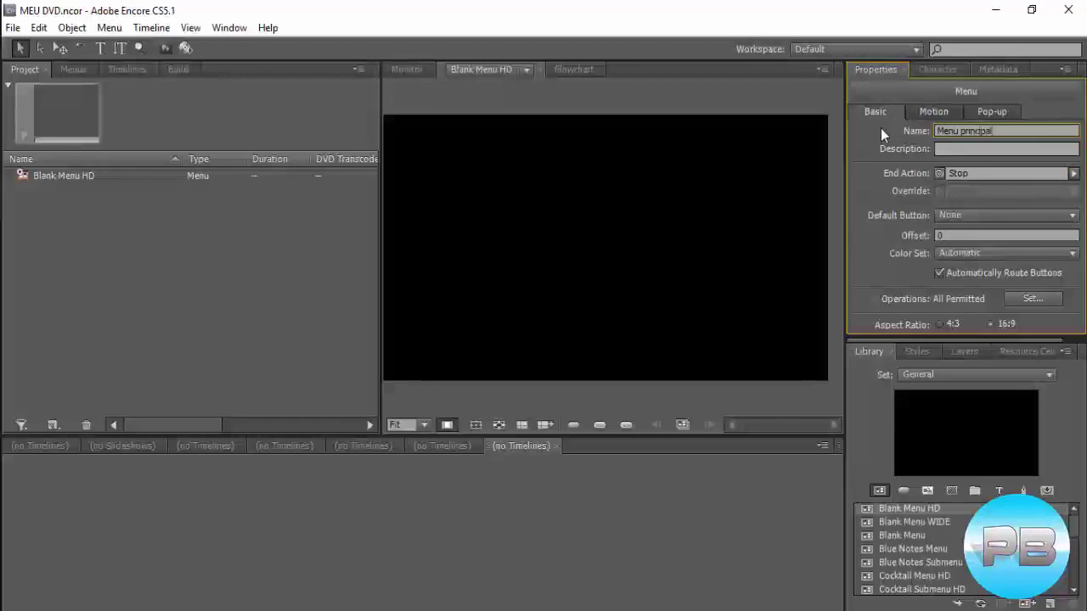
pyautogui.click(944, 522)
# Add two more Blank Menu HD menus named 'menu cenas' and 'menu bonus'.
pyautogui.doubleClick(932, 507)
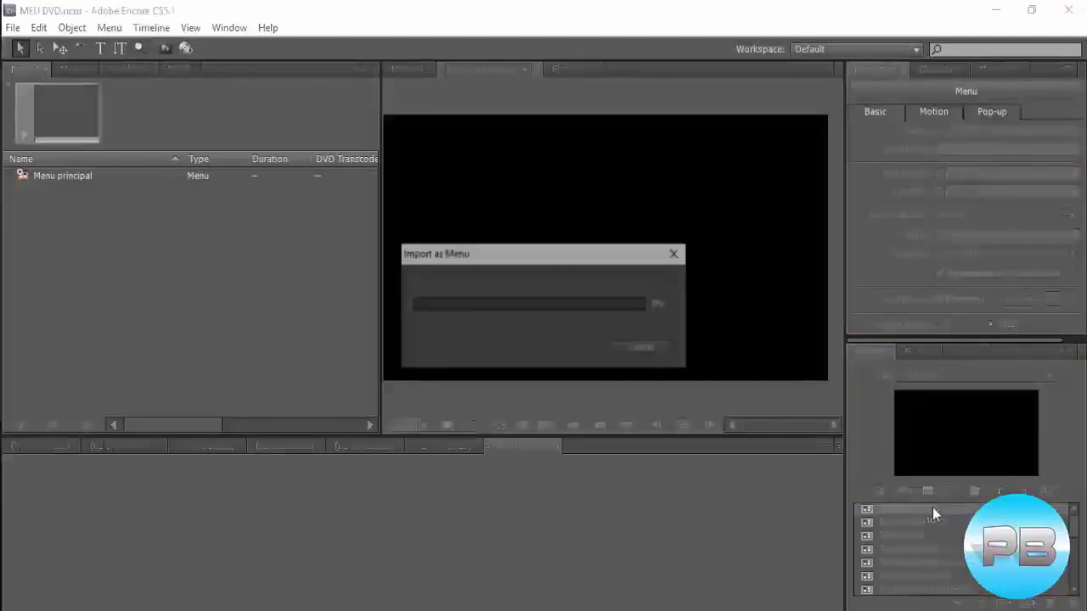
pyautogui.click(976, 130)
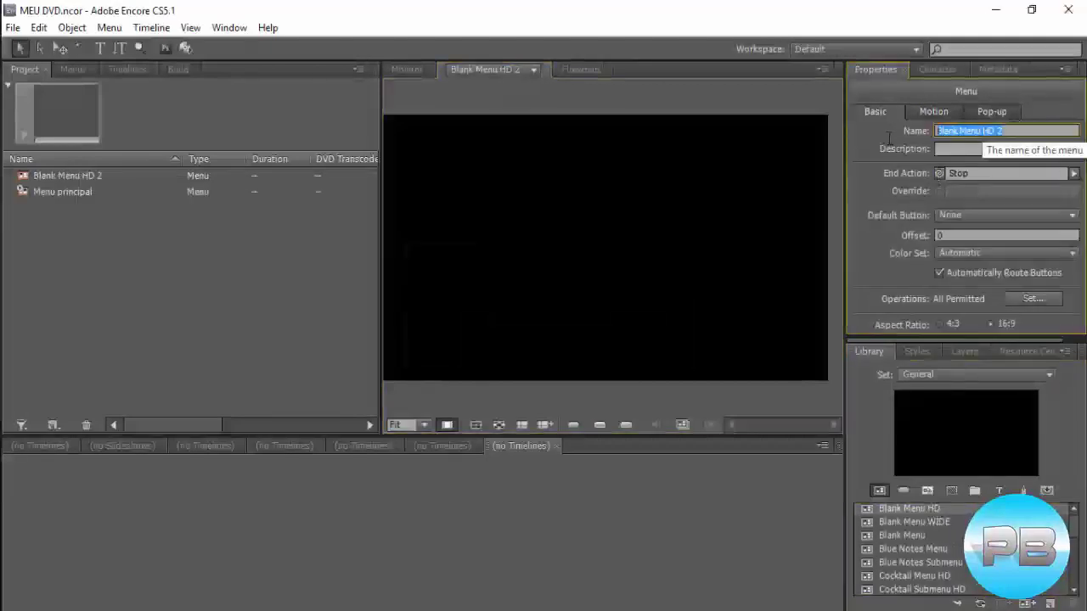
pyautogui.write('menu cen')
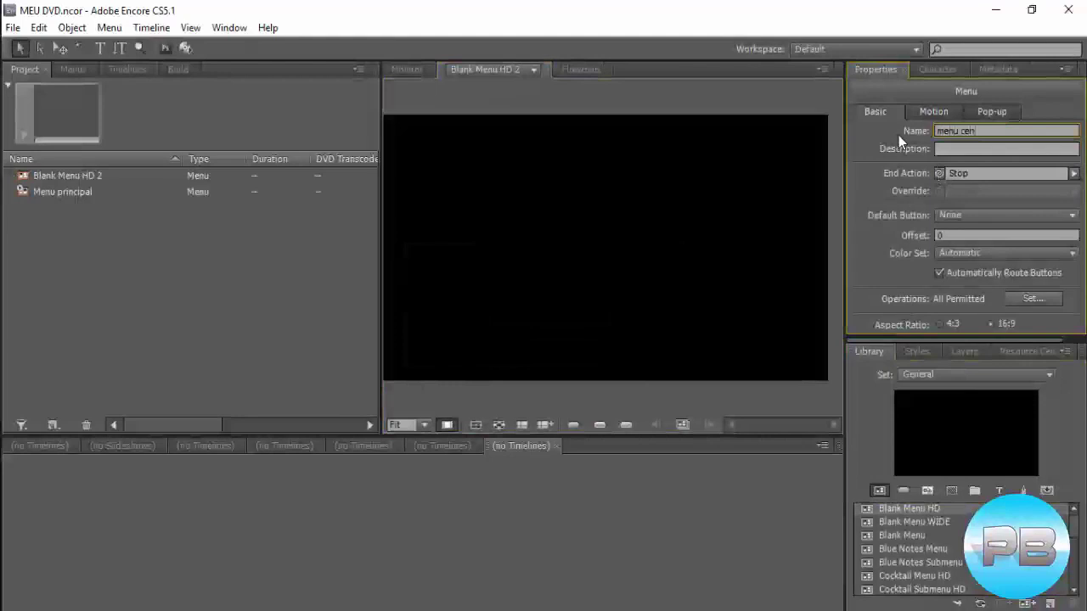
pyautogui.write('as')
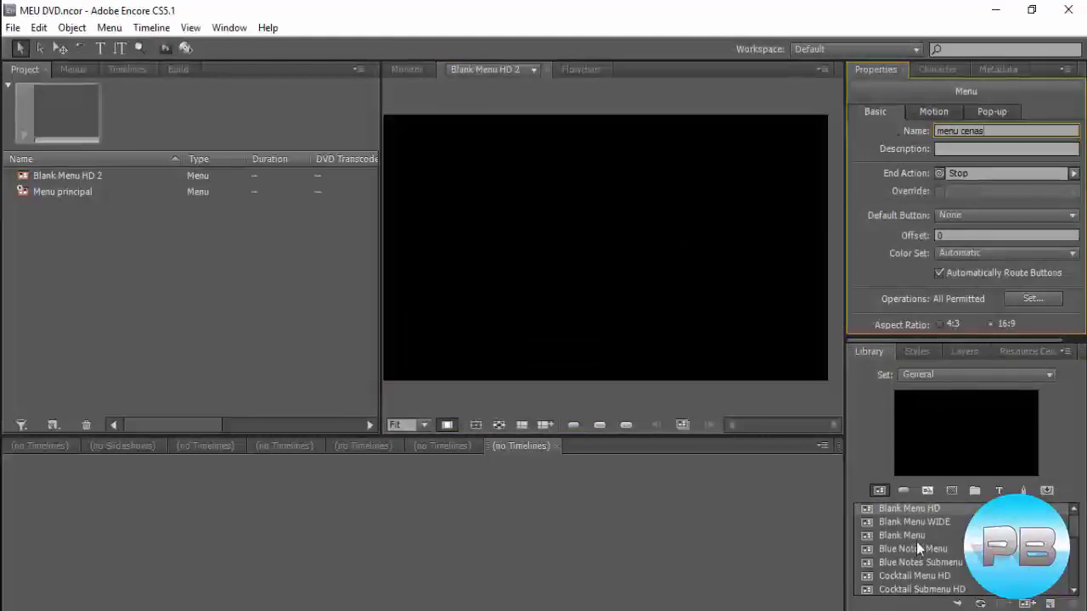
pyautogui.click(919, 515)
pyautogui.doubleClick(917, 506)
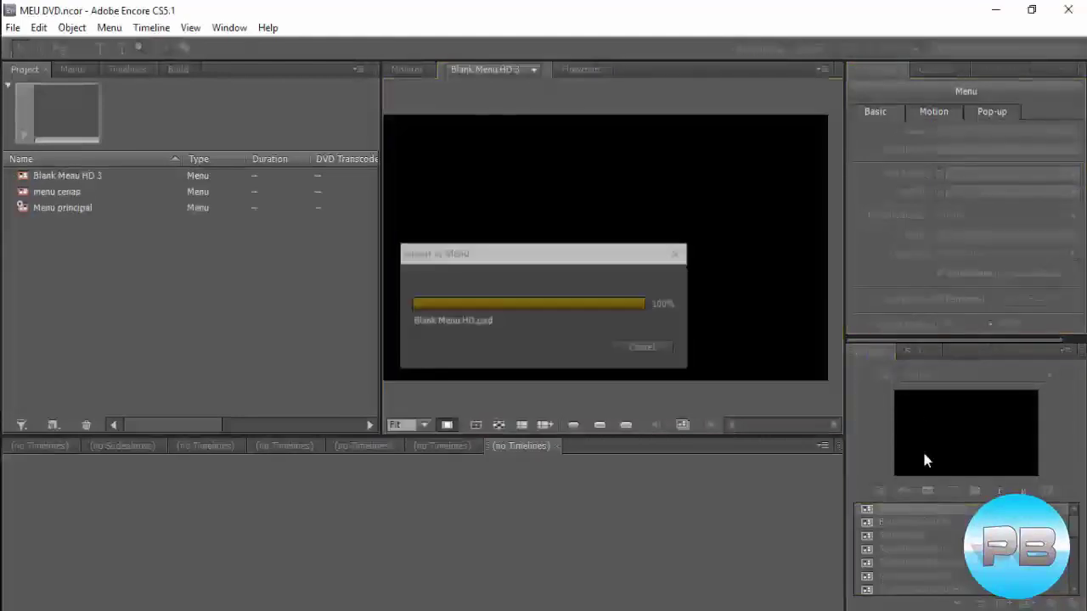
pyautogui.click(921, 130)
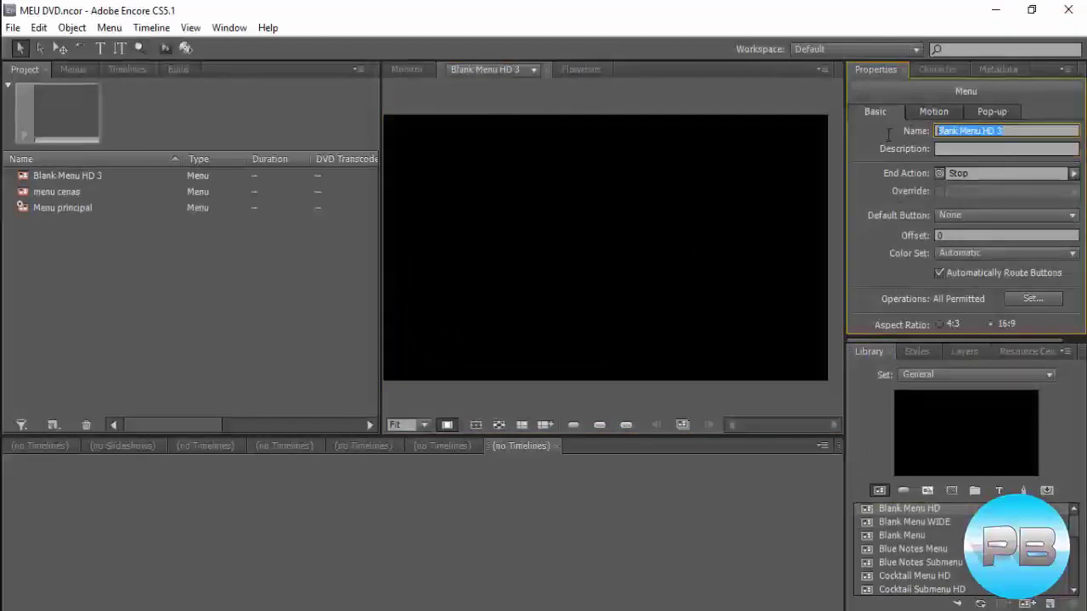
pyautogui.write('menu b')
pyautogui.write('onus')
pyautogui.click(942, 548)
pyautogui.click(196, 311)
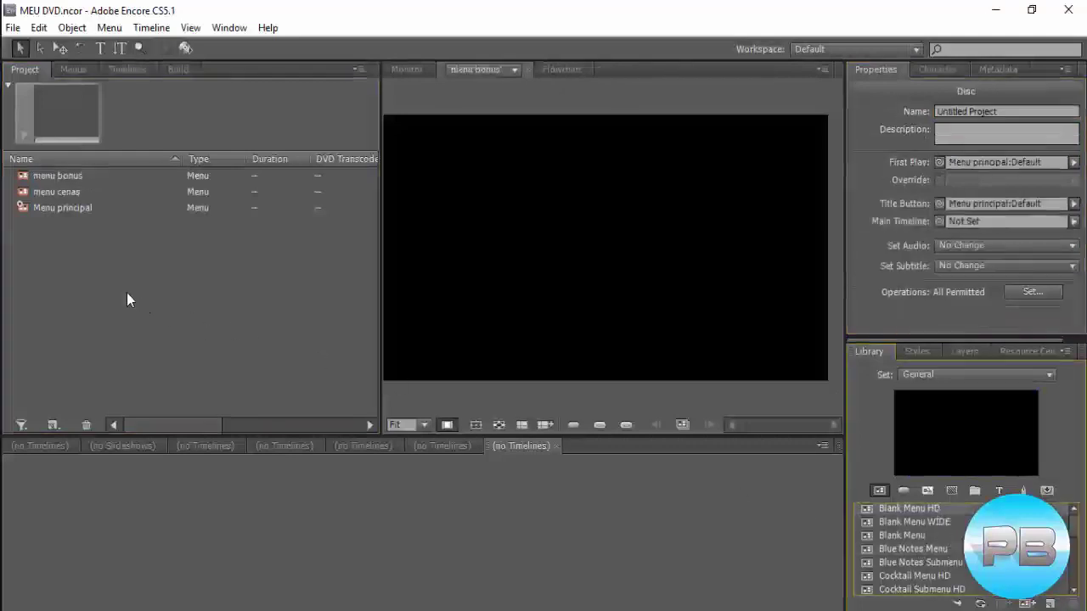
# Import Bonus, Menu cenas and Menu principal videos together via Import As > Asset.
pyautogui.rightClick(56, 264)
pyautogui.moveTo(109, 278)
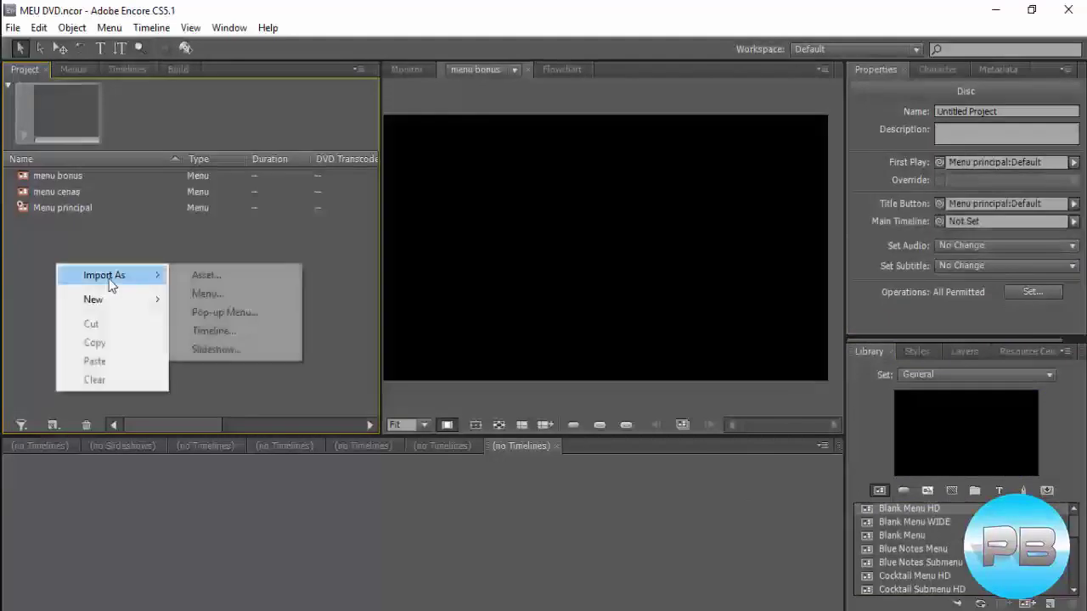
pyautogui.click(208, 275)
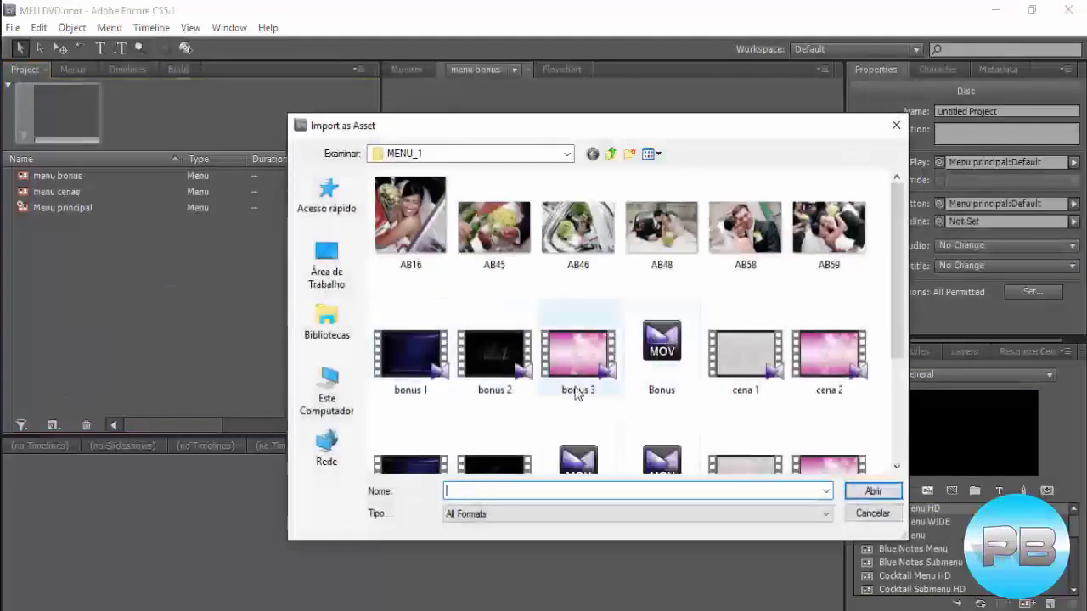
pyautogui.click(654, 348)
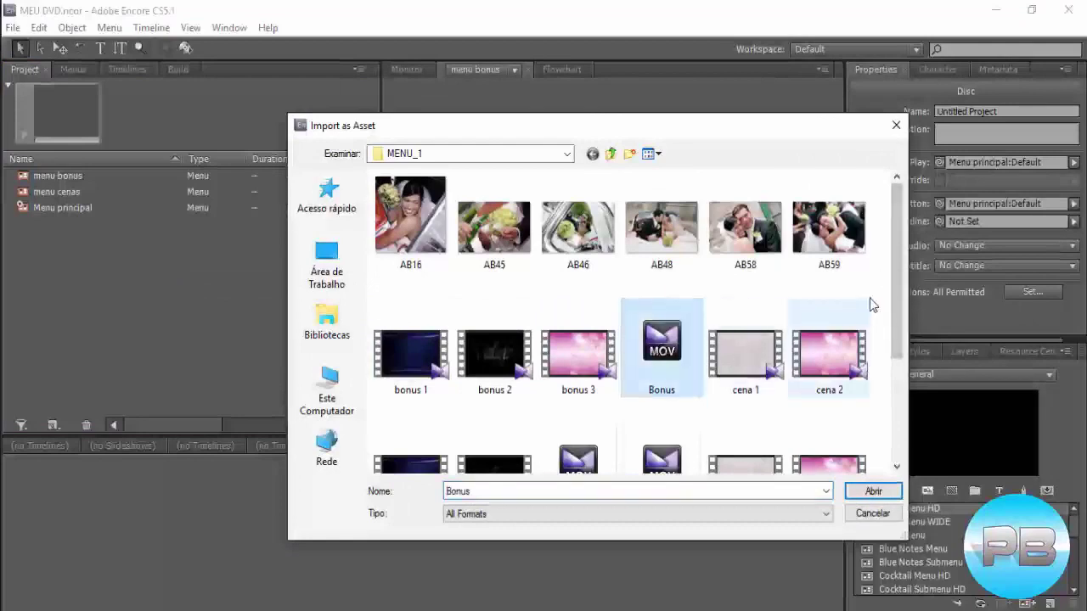
pyautogui.scroll(-3, 897, 255)
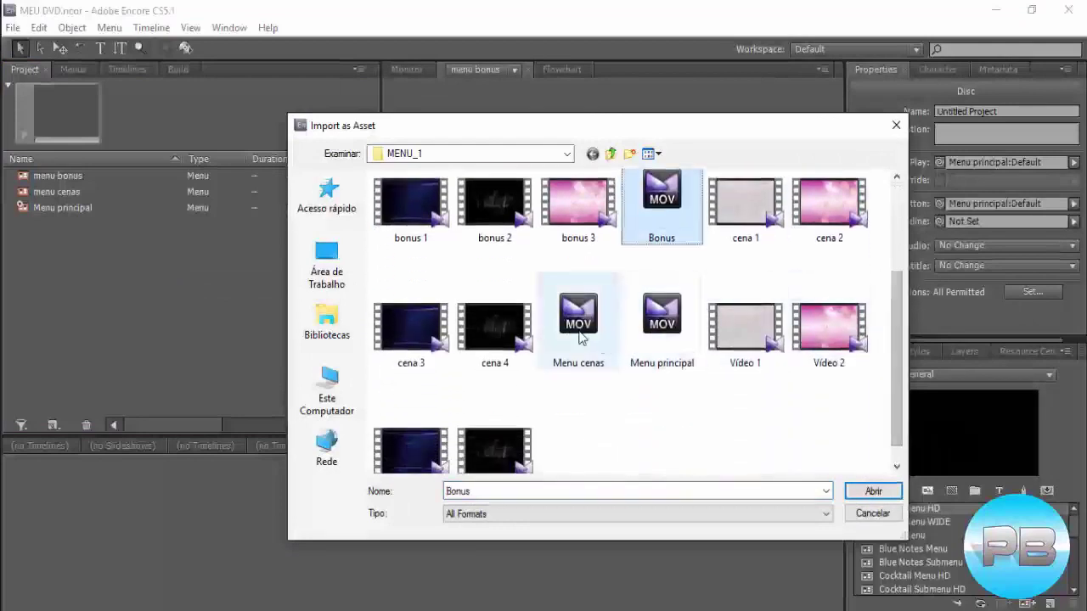
pyautogui.keyDown('ctrl'); pyautogui.click(573, 338); pyautogui.keyUp('ctrl')
pyautogui.keyDown('ctrl'); pyautogui.click(660, 333); pyautogui.keyUp('ctrl')
pyautogui.click(858, 497)
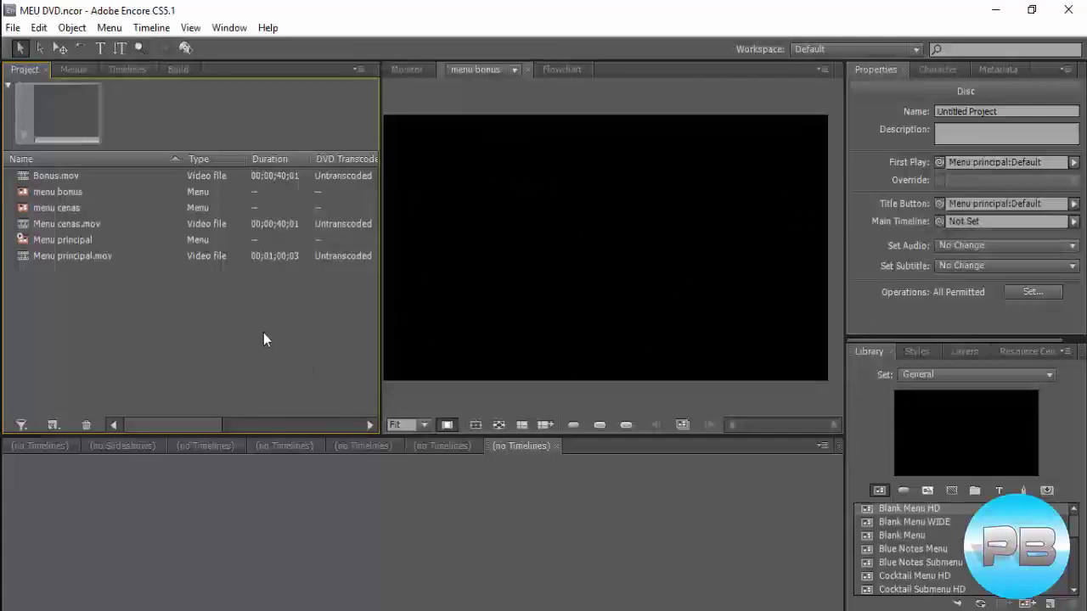
# Place Menu principal.mov onto the Menu principal menu canvas.
pyautogui.click(513, 69)
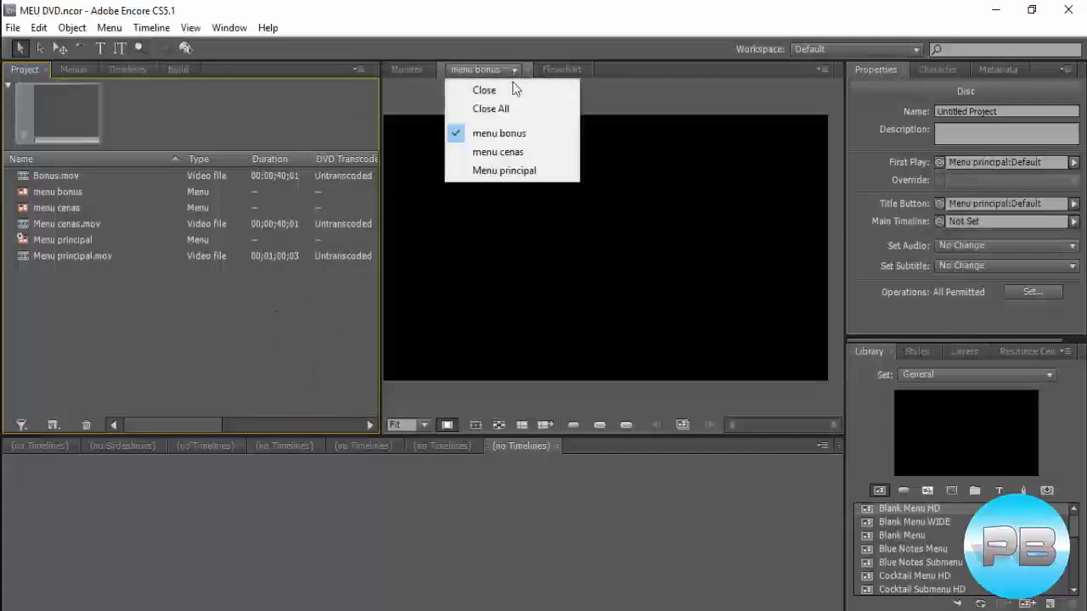
pyautogui.click(506, 170)
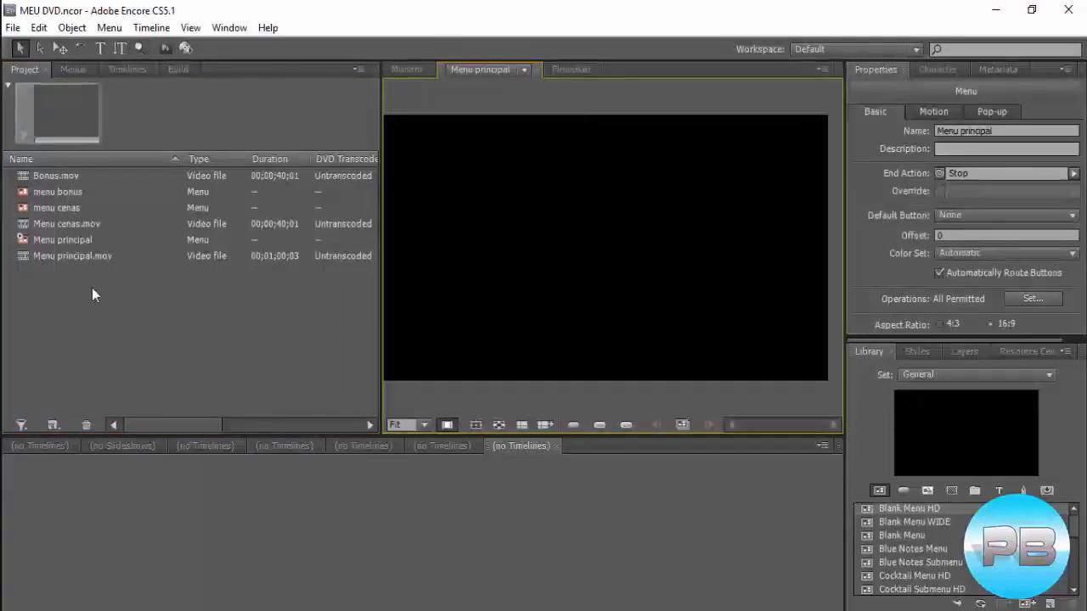
pyautogui.click(72, 244)
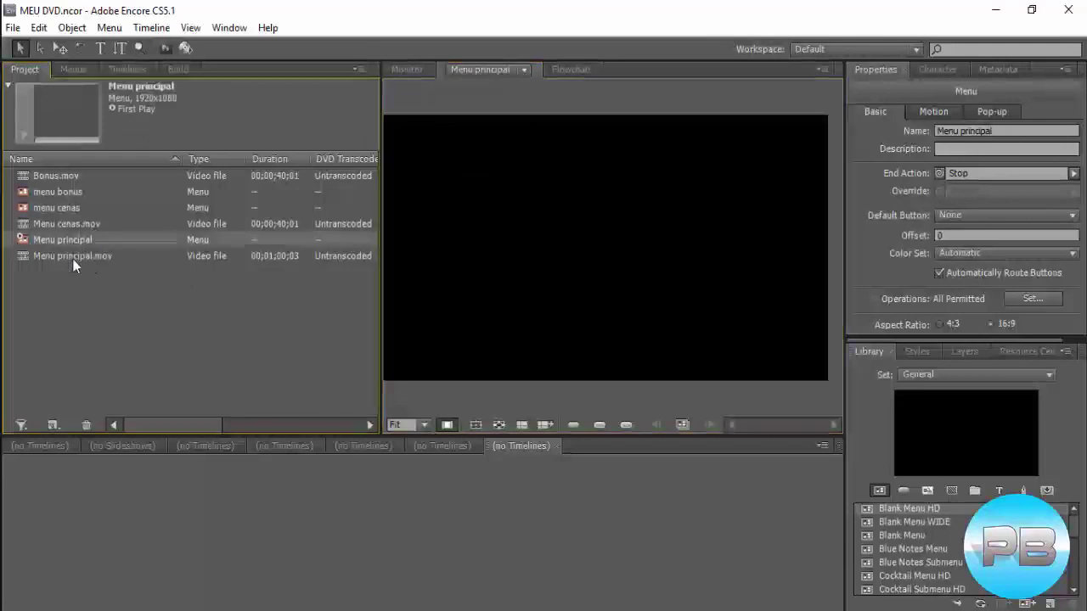
pyautogui.click(72, 258)
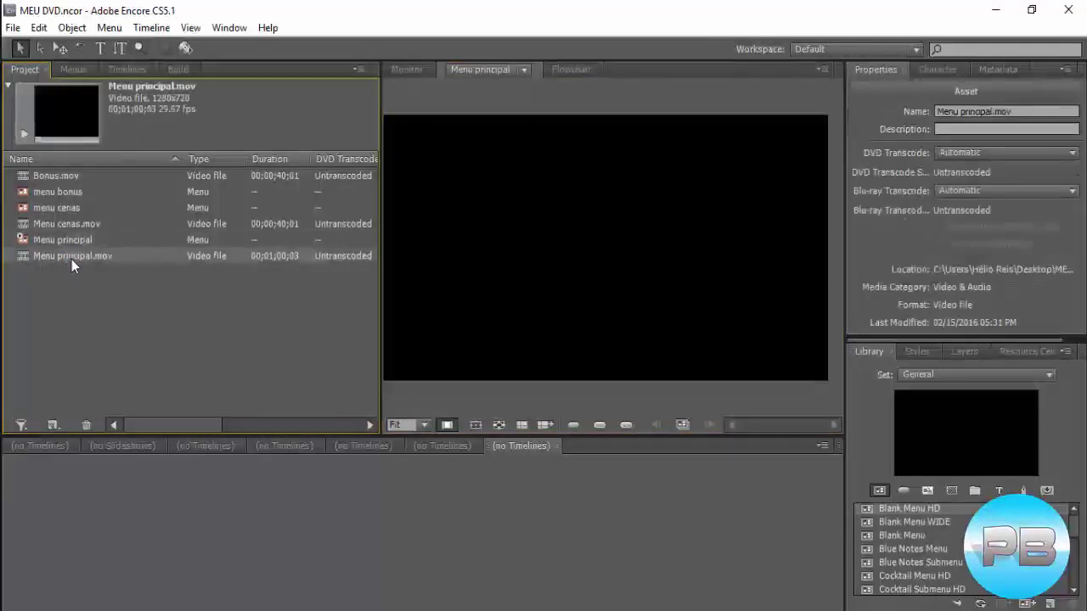
pyautogui.moveTo(218, 269); pyautogui.dragTo(526, 255)
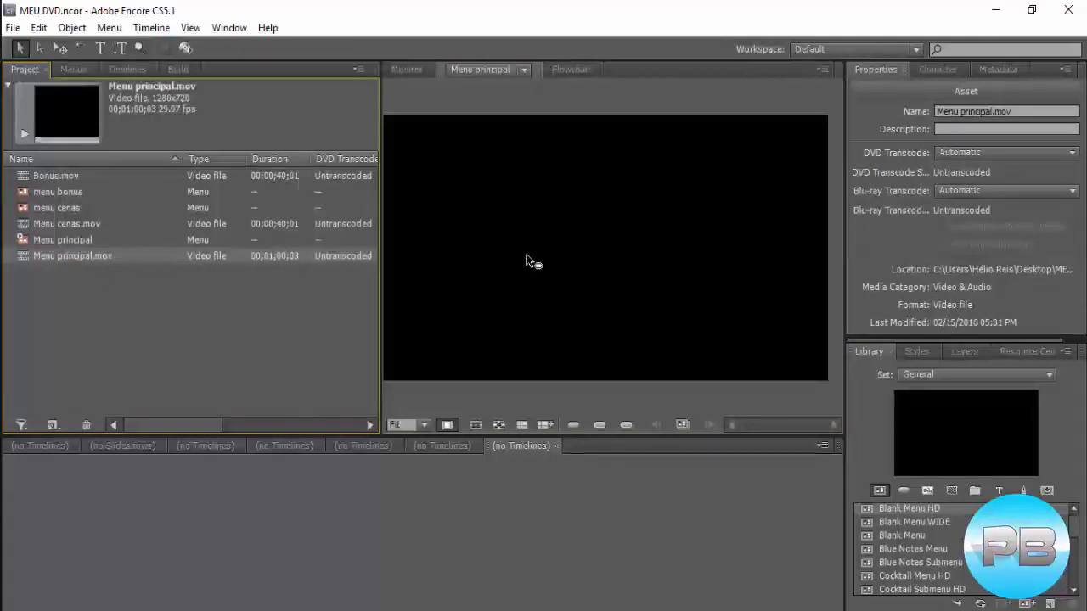
pyautogui.moveTo(526, 260); pyautogui.dragTo(529, 233)
# Drop Menu cenas.mov onto menu cenas and Bonus.mov onto menu bonus as backgrounds.
pyautogui.moveTo(519, 124); pyautogui.dragTo(496, 162)
pyautogui.click(89, 226)
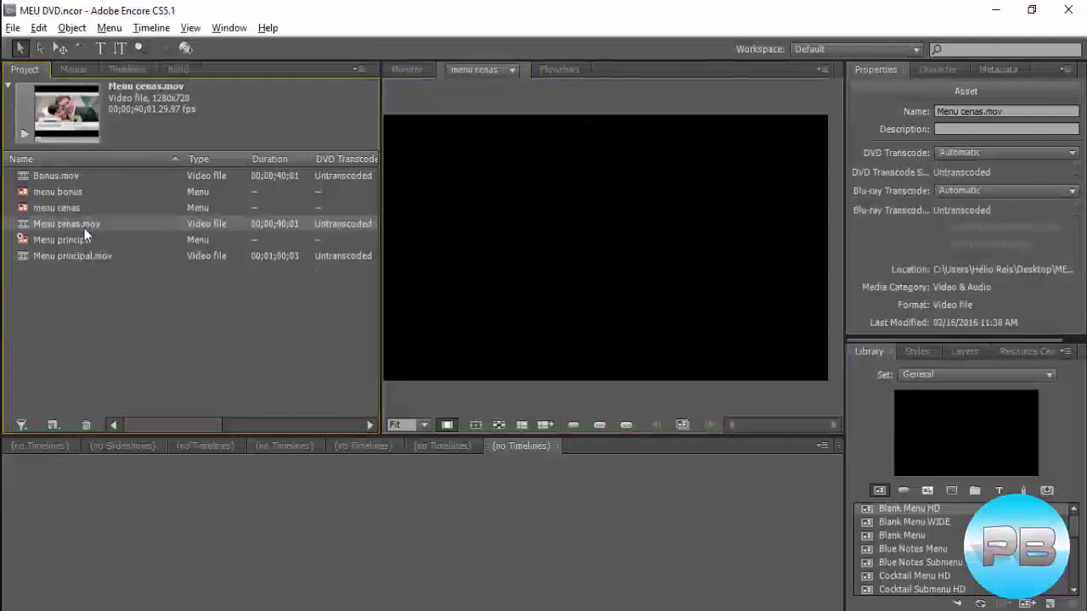
pyautogui.moveTo(83, 227); pyautogui.dragTo(556, 231)
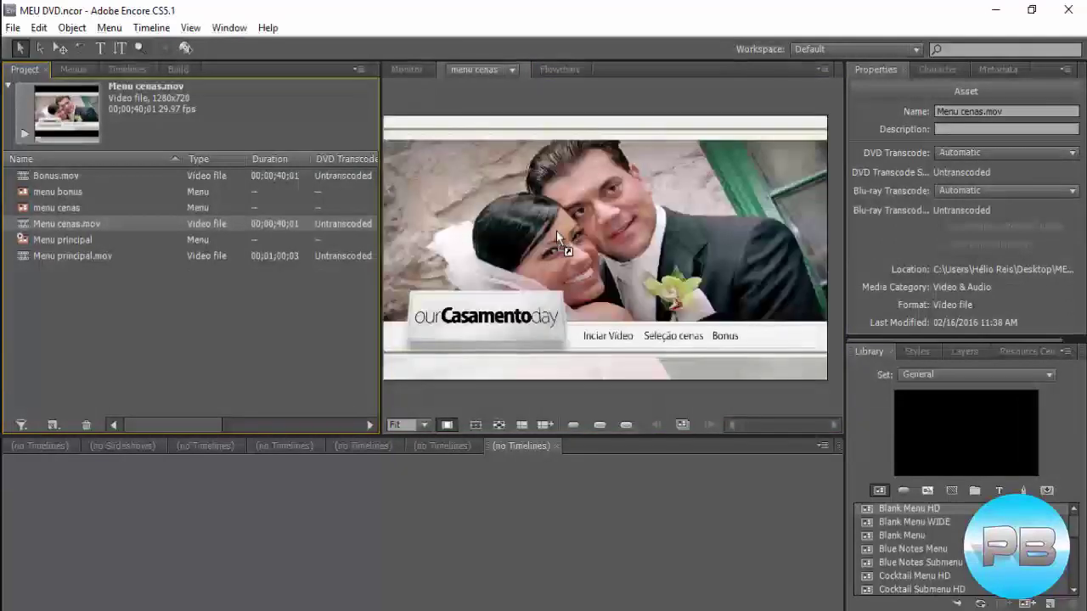
pyautogui.click(511, 70)
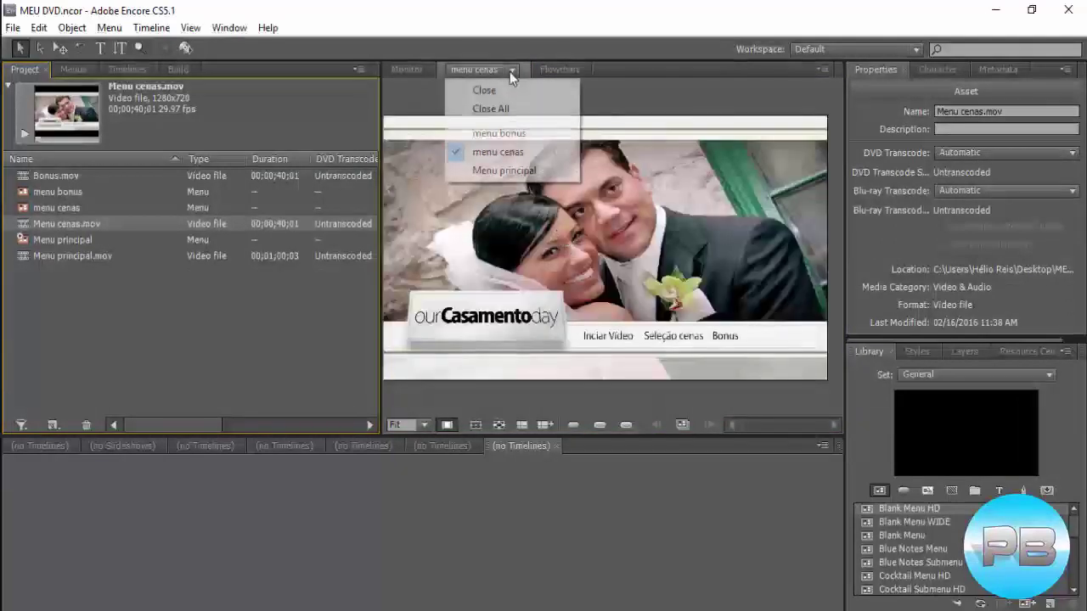
pyautogui.click(498, 135)
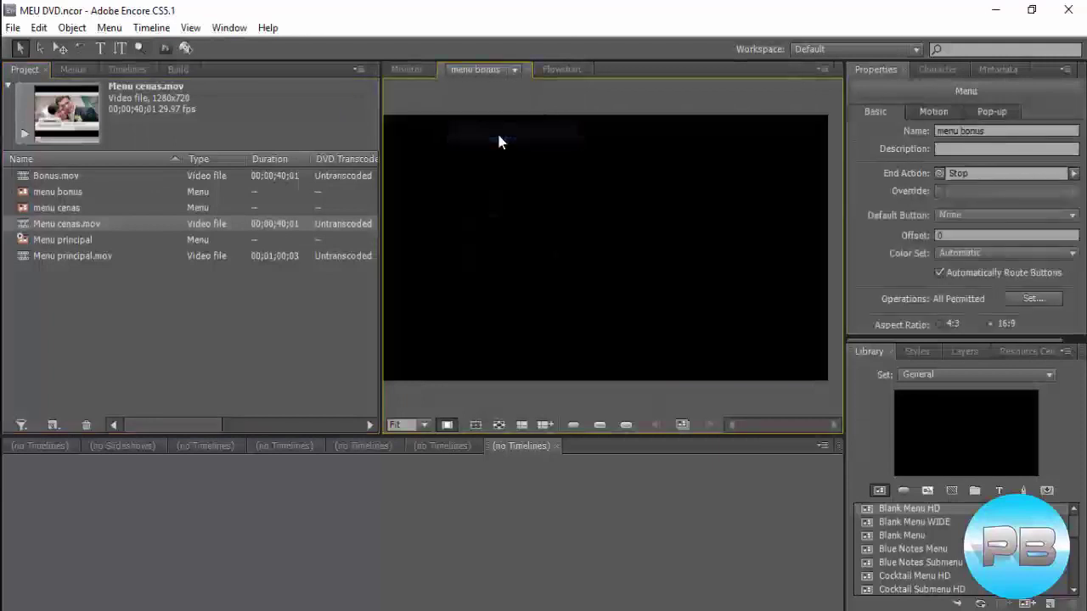
pyautogui.click(59, 176)
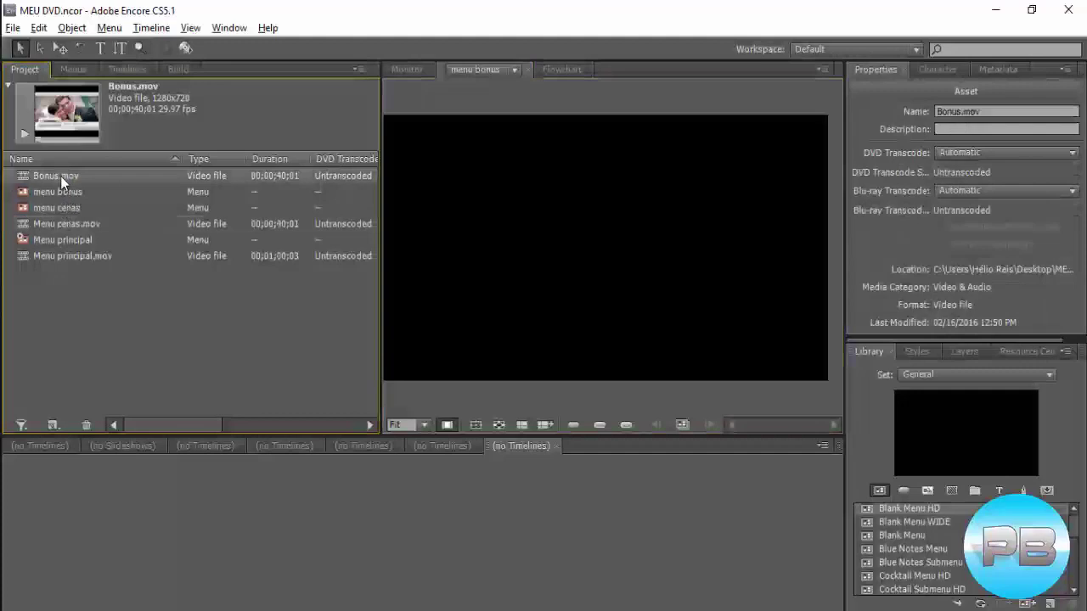
pyautogui.moveTo(59, 176); pyautogui.dragTo(516, 189)
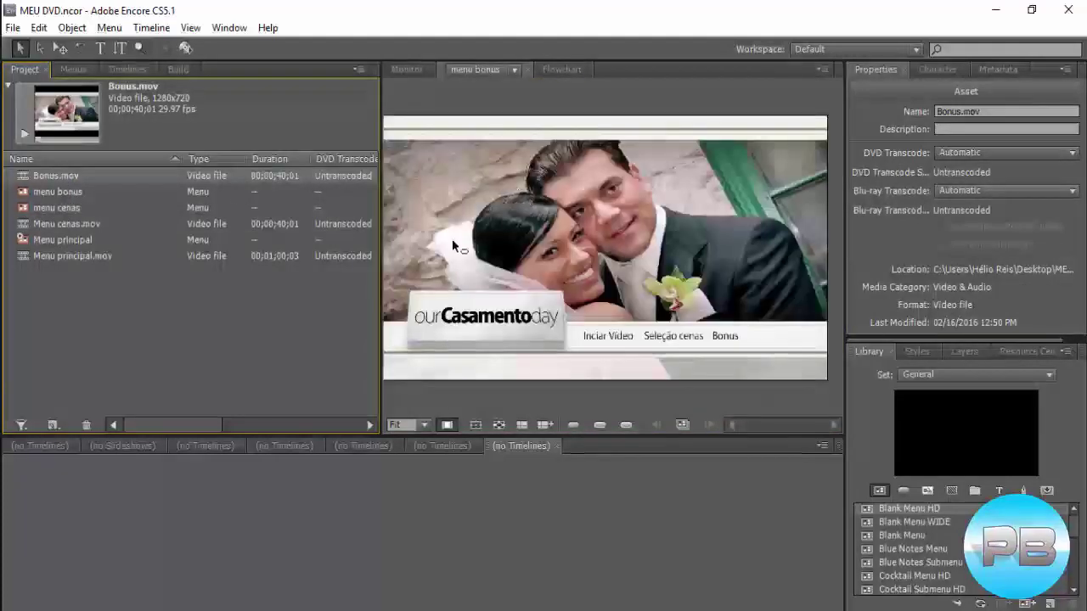
# Set the menu cenas loop point to 00:00:09:00 in its Motion properties.
pyautogui.click(70, 193)
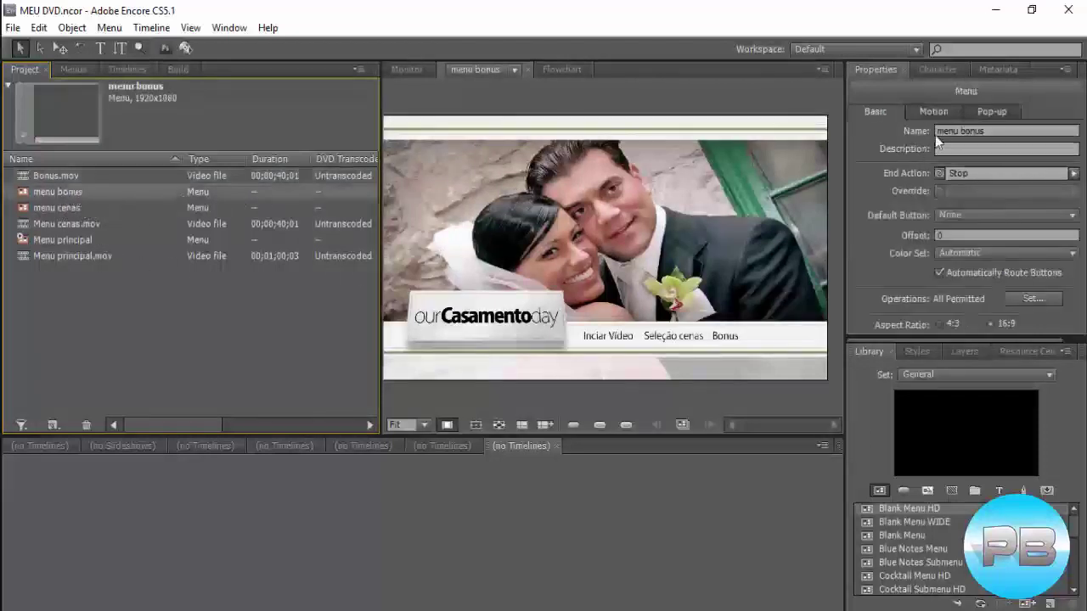
pyautogui.click(935, 113)
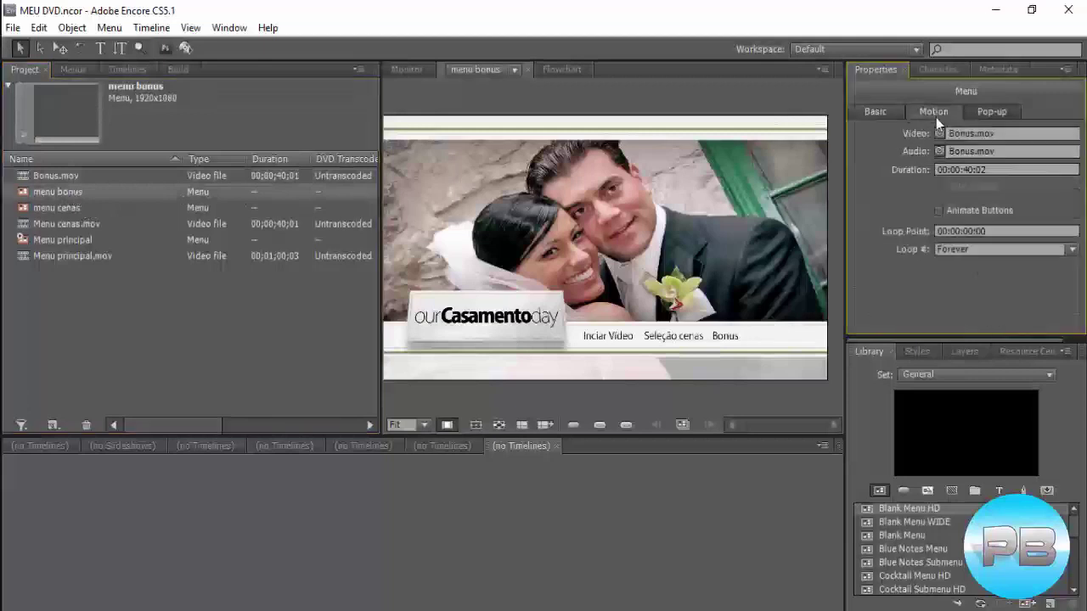
pyautogui.doubleClick(972, 231)
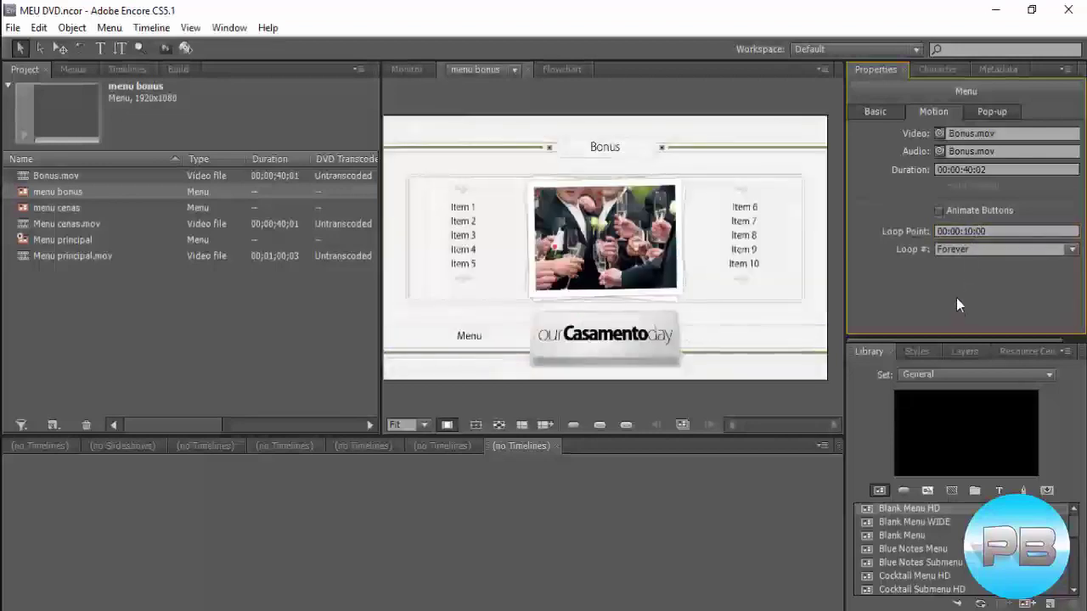
pyautogui.click(514, 70)
pyautogui.click(497, 153)
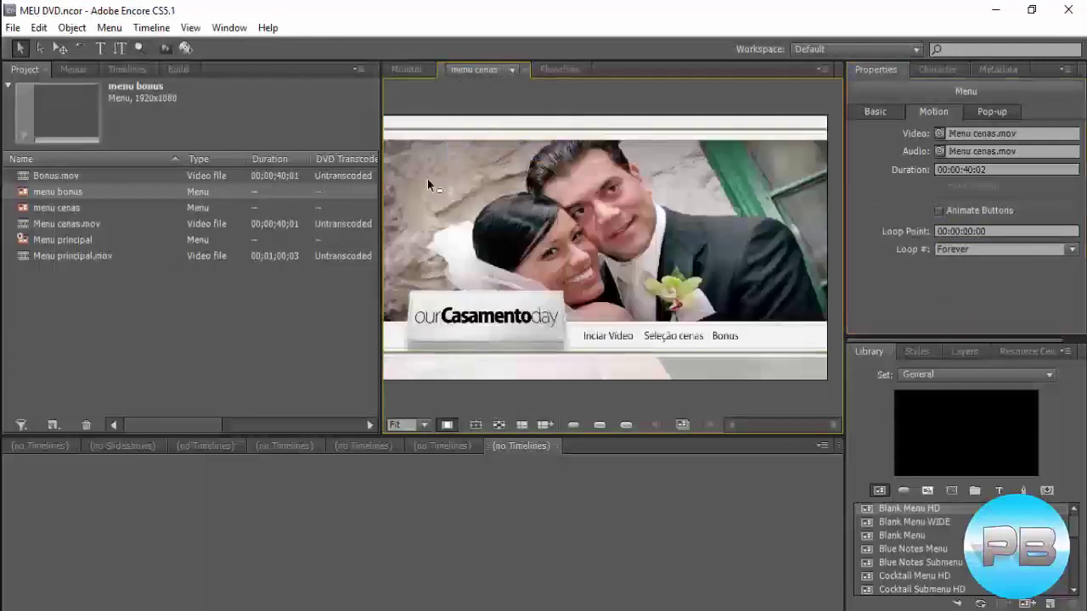
pyautogui.click(68, 211)
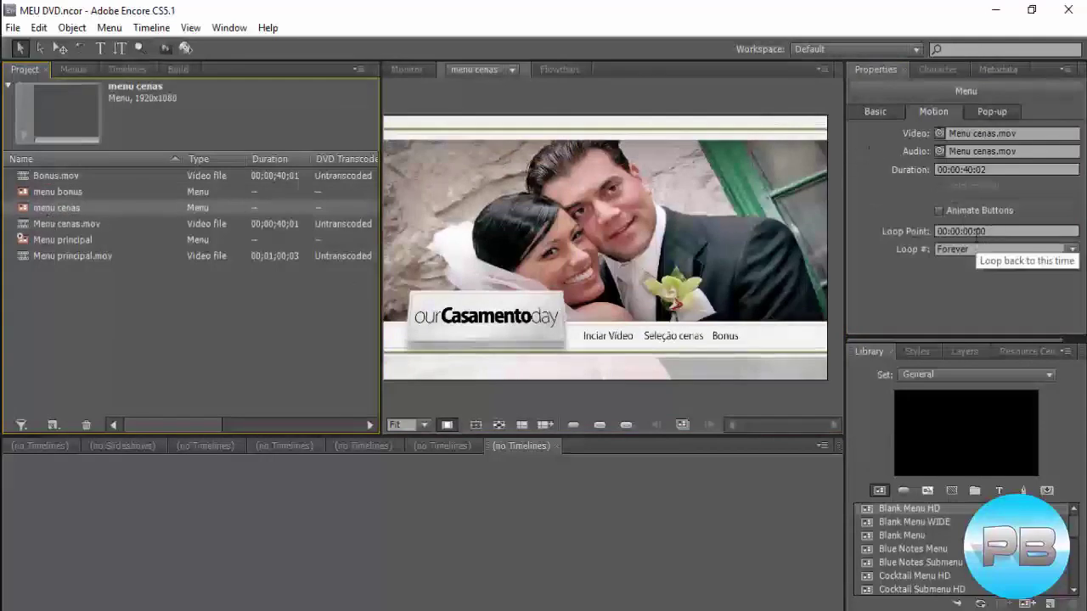
pyautogui.click(970, 231)
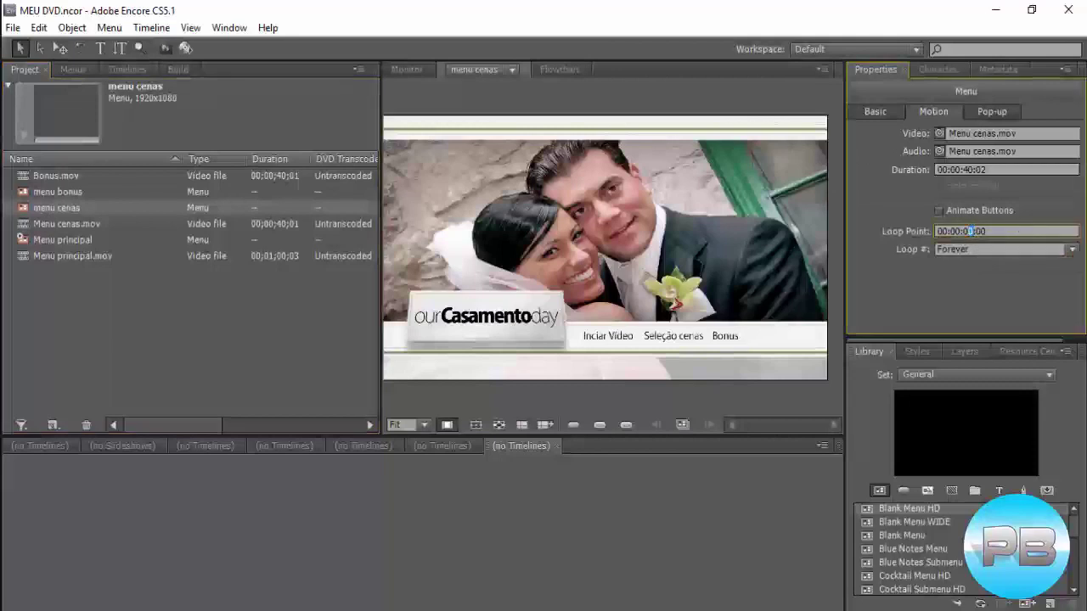
pyautogui.write('9')
pyautogui.press('Tab')
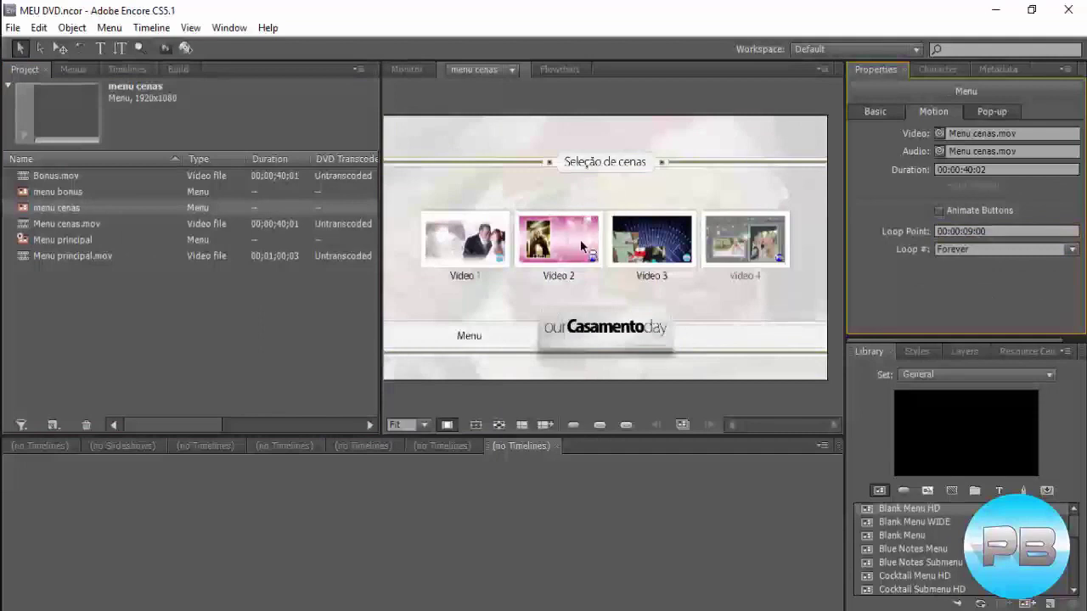
# Set the Menu principal loop point to 00:00:10:00.
pyautogui.click(40, 239)
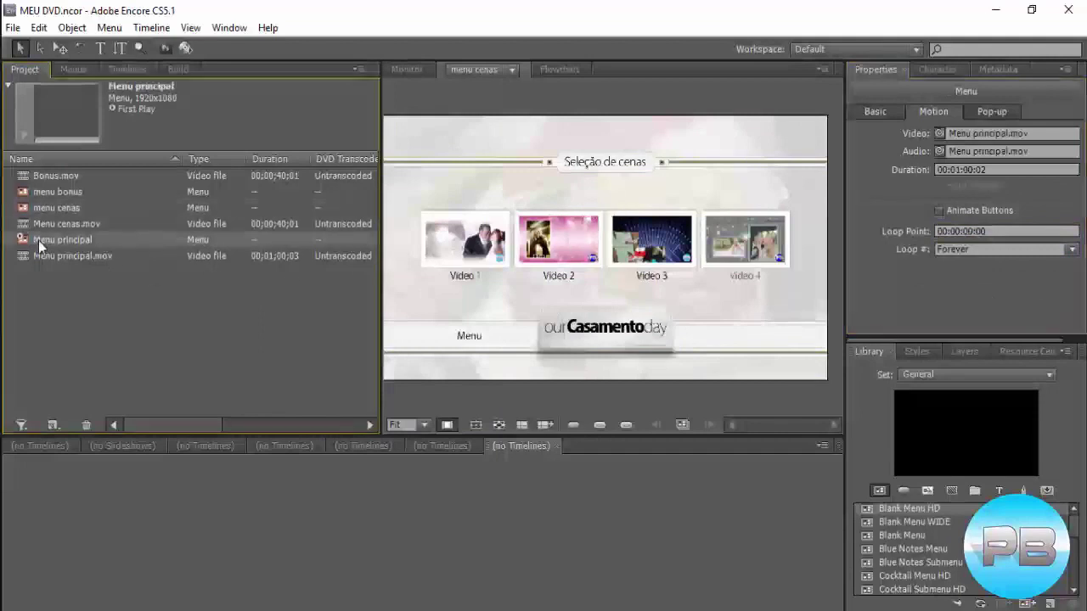
pyautogui.click(512, 71)
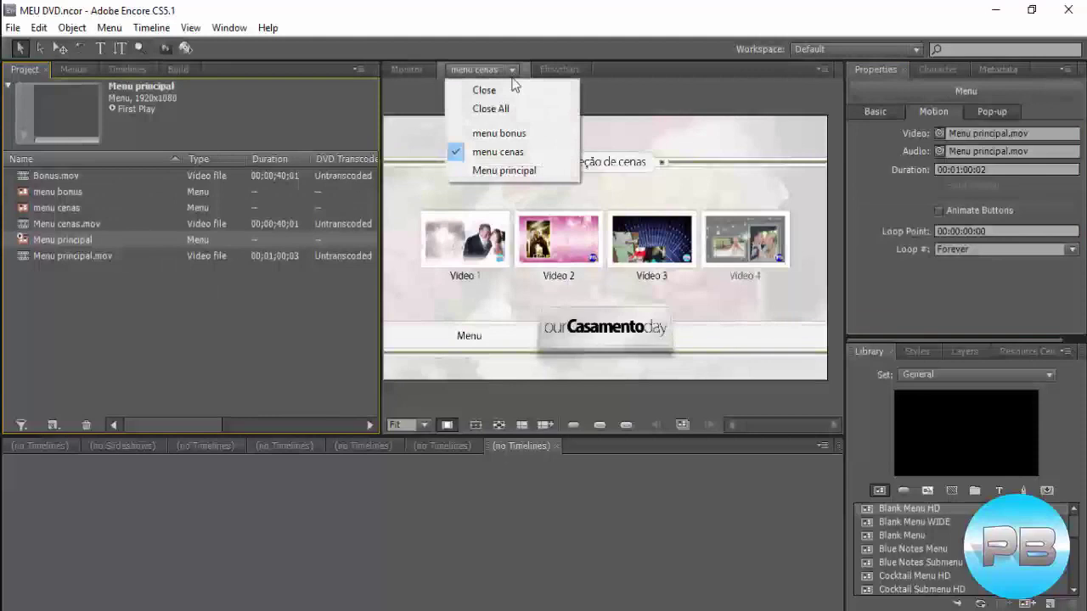
pyautogui.click(488, 169)
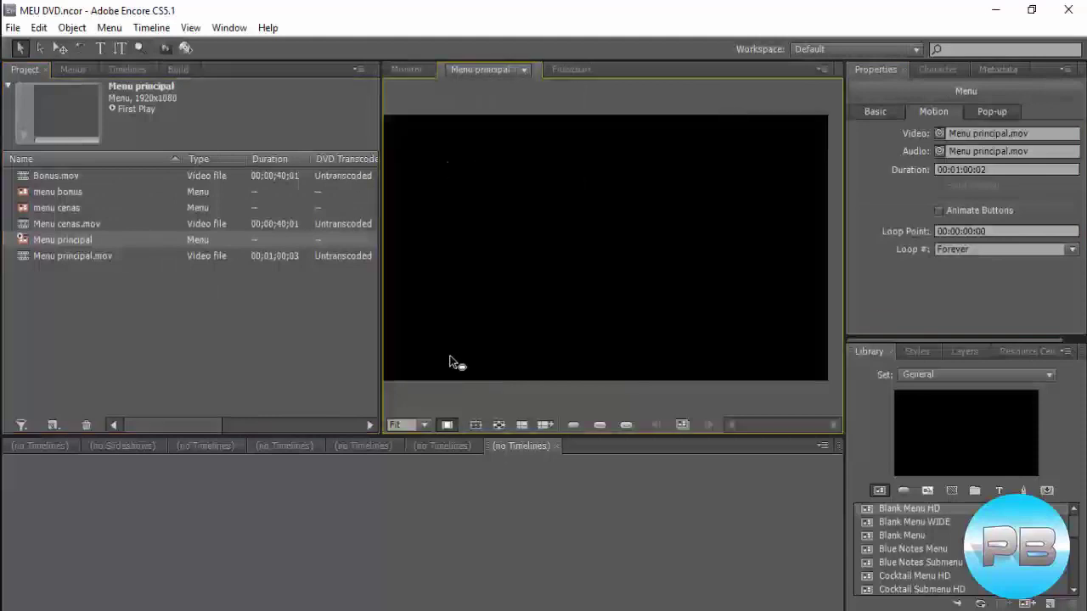
pyautogui.click(969, 232)
pyautogui.write('1')
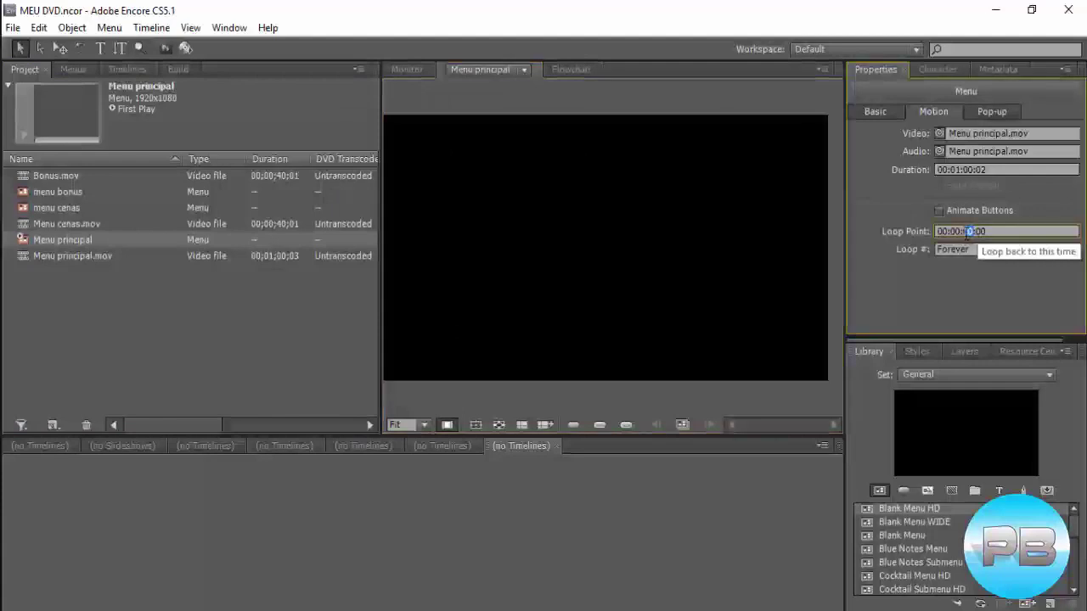
pyautogui.click(919, 301)
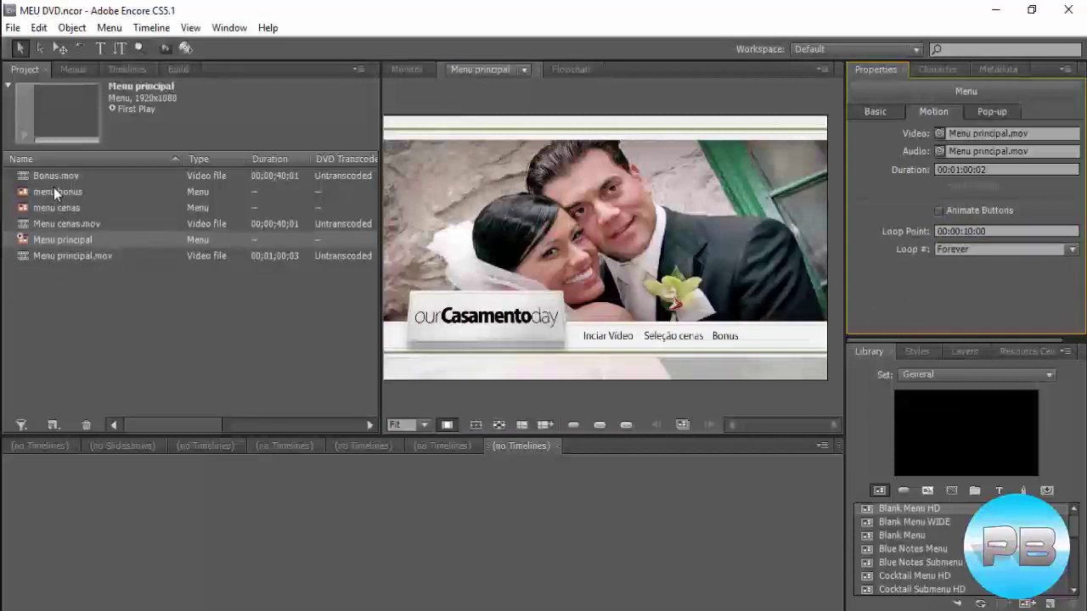
pyautogui.click(903, 491)
pyautogui.scroll(-10, 917, 534)
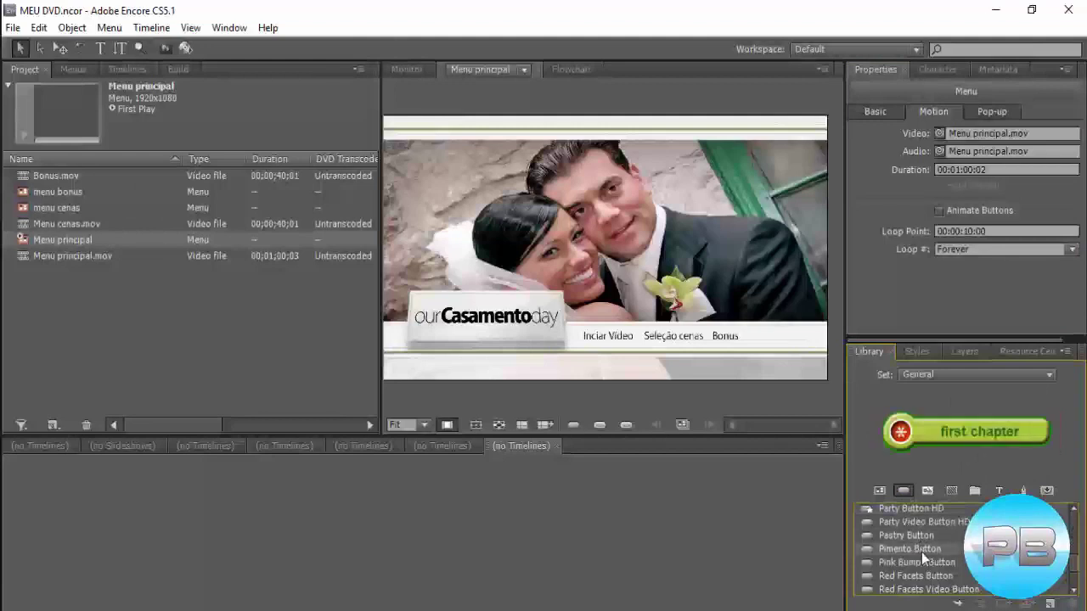
pyautogui.scroll(2, 929, 534)
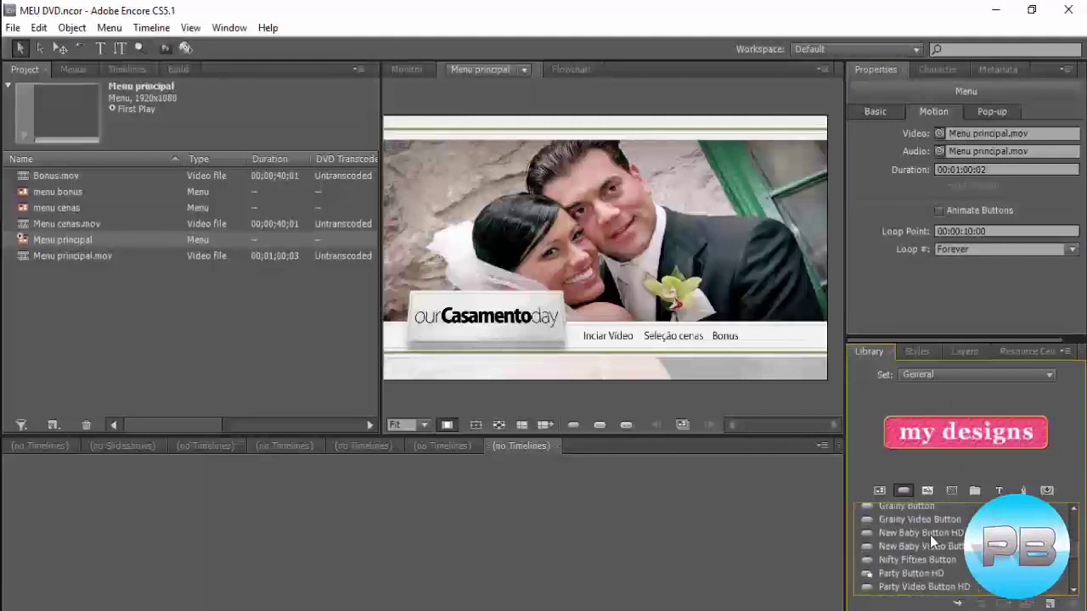
pyautogui.scroll(3, 930, 535)
pyautogui.scroll(3, 930, 530)
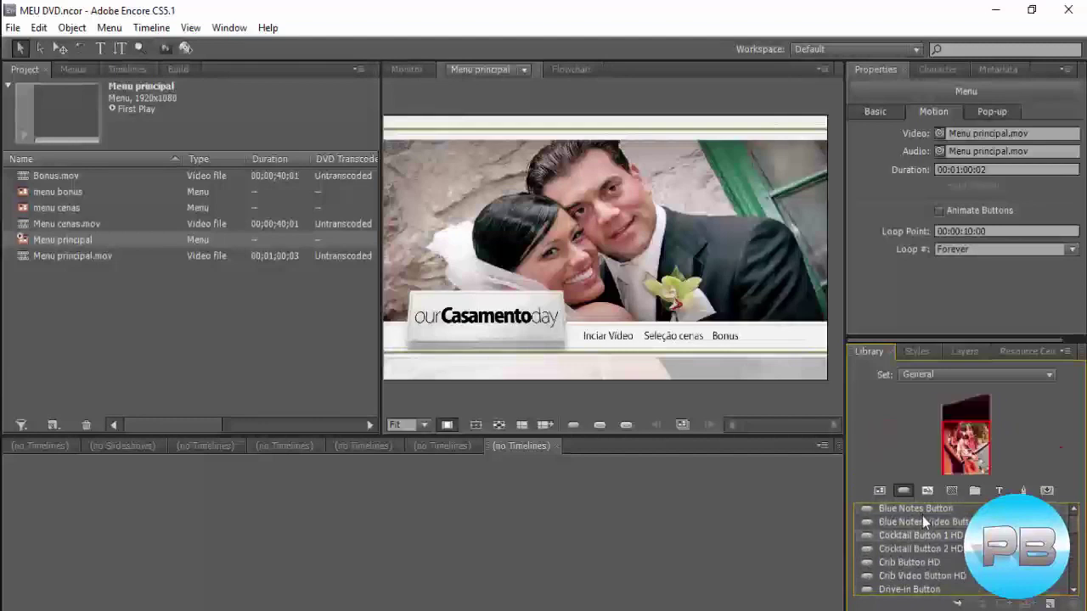
pyautogui.scroll(-5, 923, 517)
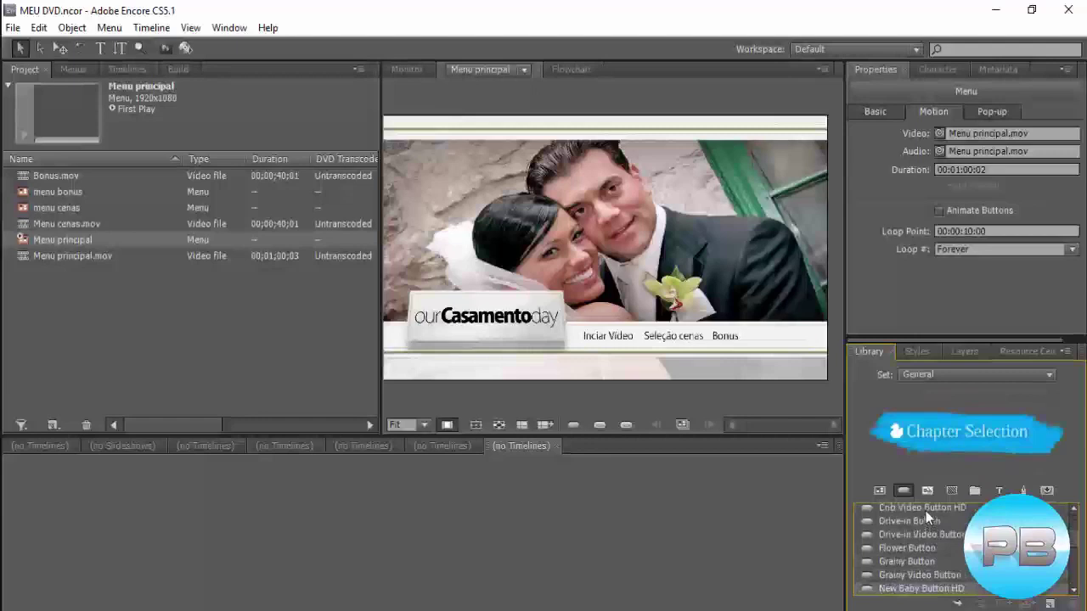
pyautogui.click(880, 490)
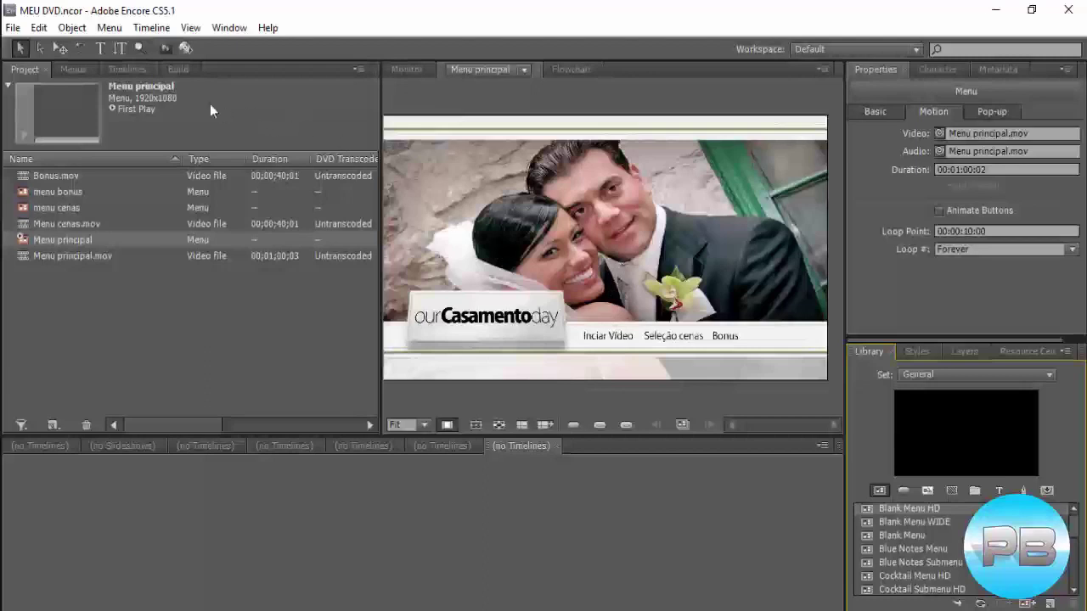
# Send Menu principal to Photoshop for editing as Blank Menu HD_temp.psd.
pyautogui.click(165, 49)
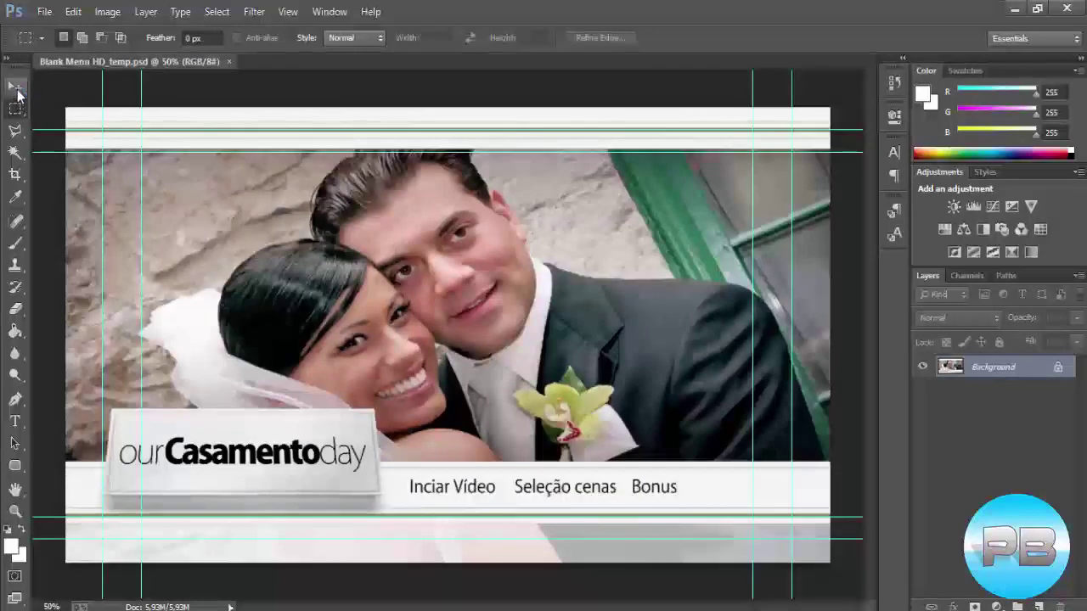
# Create a new layer group named (+).
pyautogui.click(17, 88)
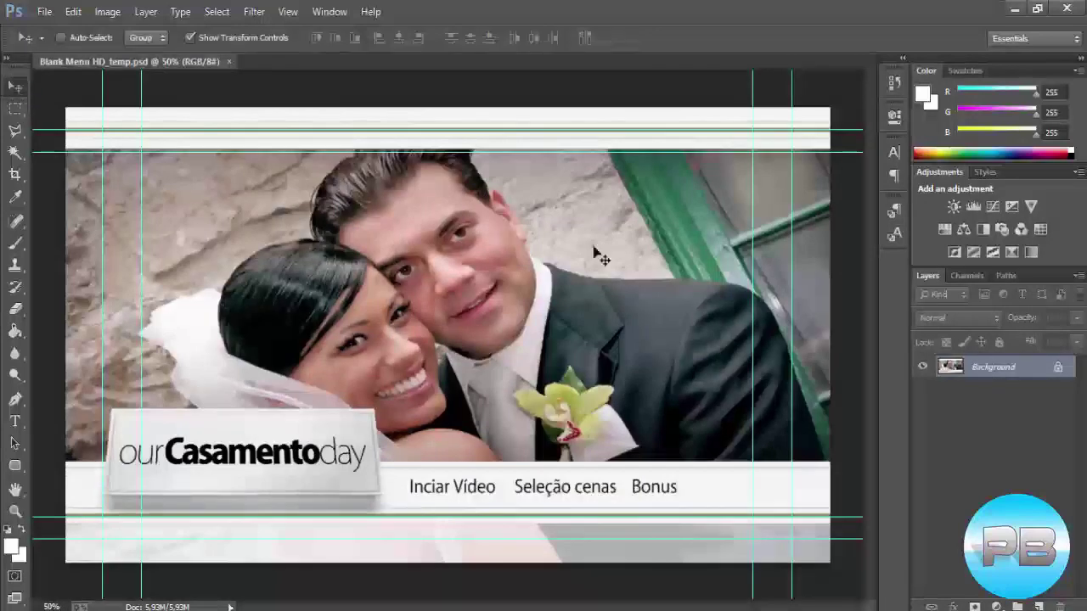
pyautogui.click(1017, 607)
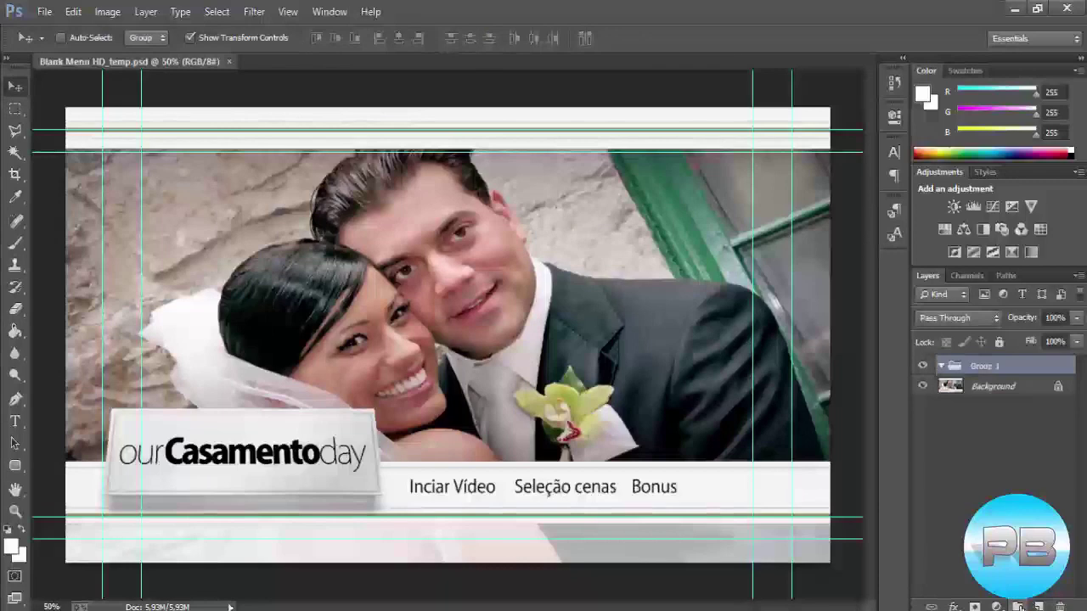
pyautogui.doubleClick(985, 366)
pyautogui.press('BackSpace')
pyautogui.write('(+)')
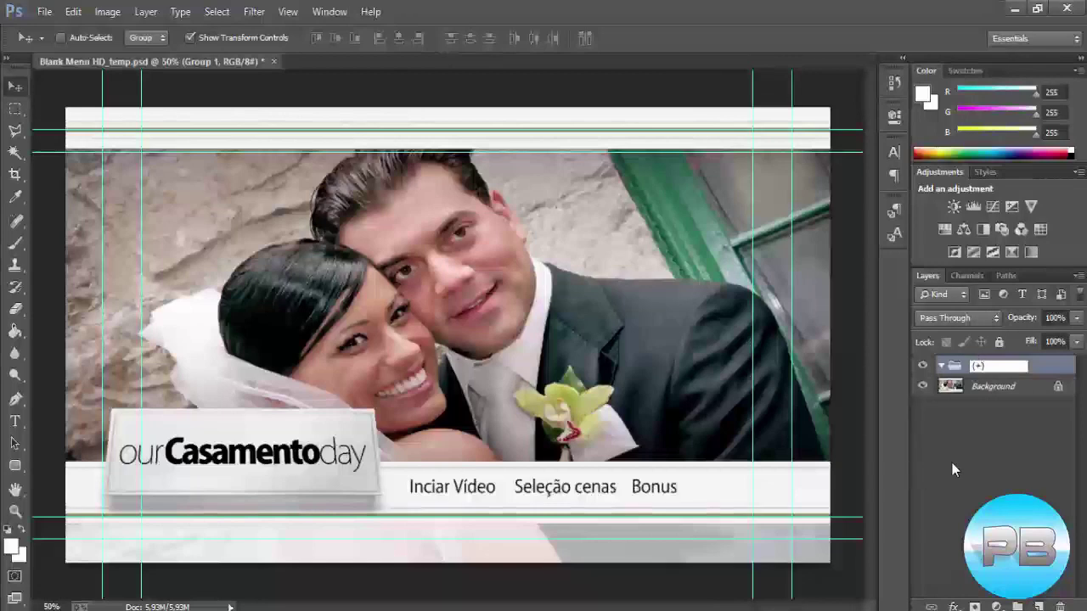
pyautogui.press('Return')
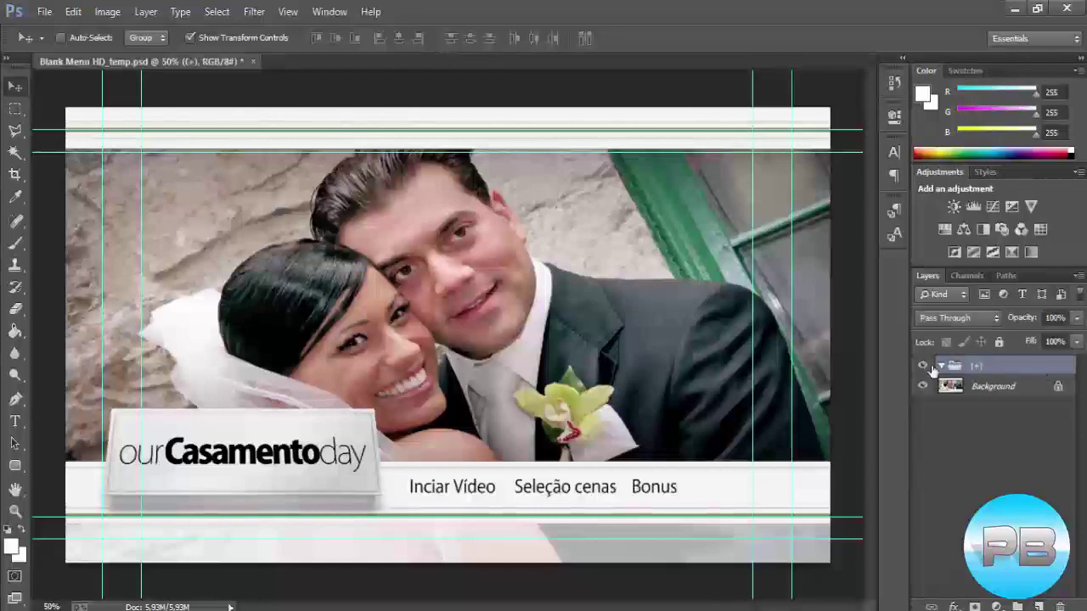
# Draw a magenta rounded rectangle covering the Inciar Vídeo label.
pyautogui.click(14, 465)
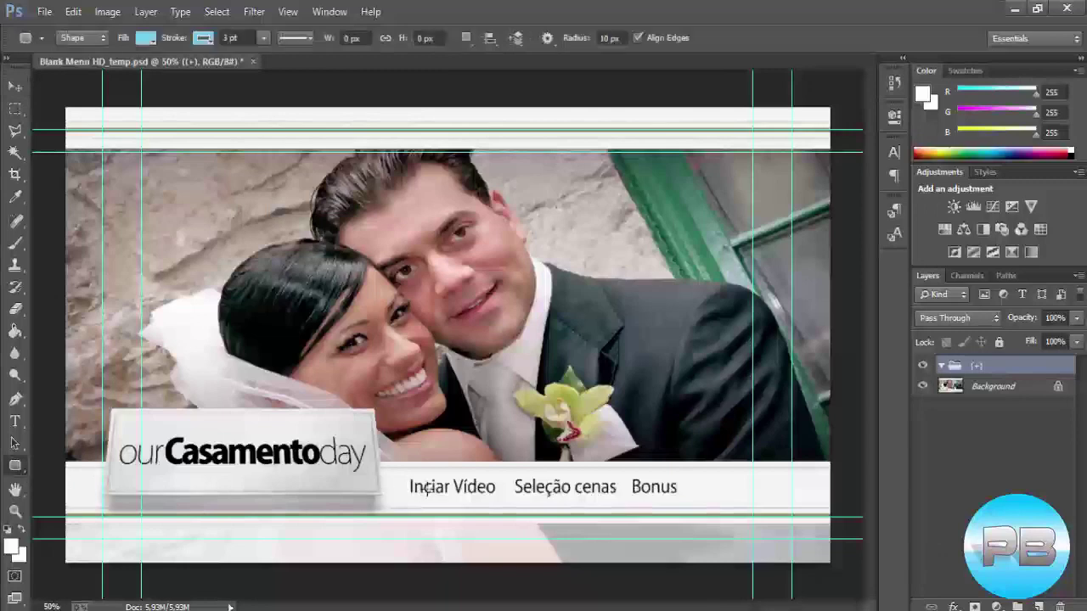
pyautogui.moveTo(404, 472); pyautogui.dragTo(503, 504)
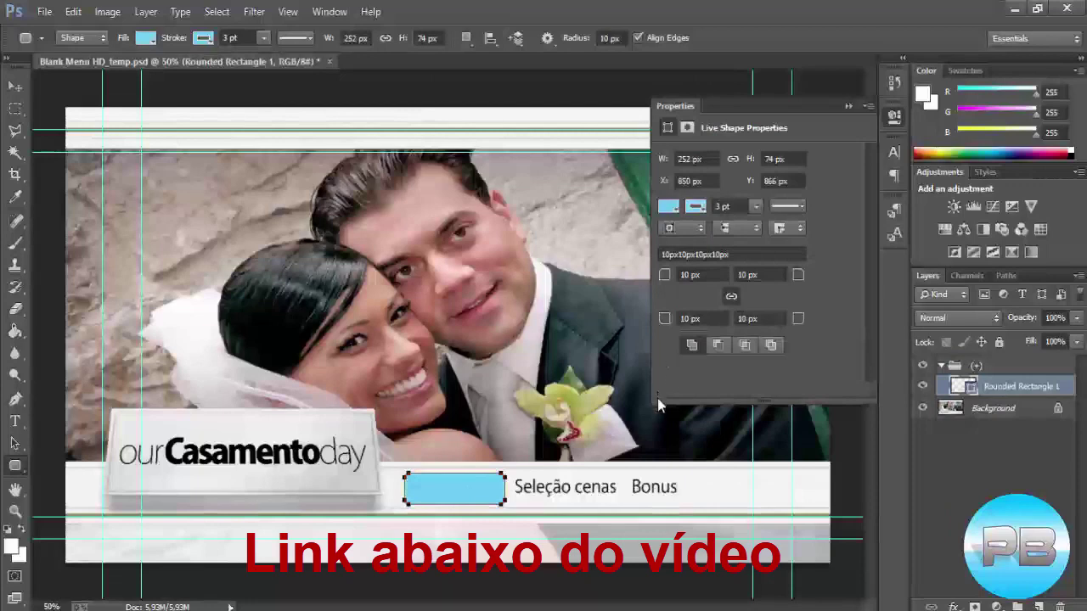
pyautogui.hotkey('ctrl', 'z')
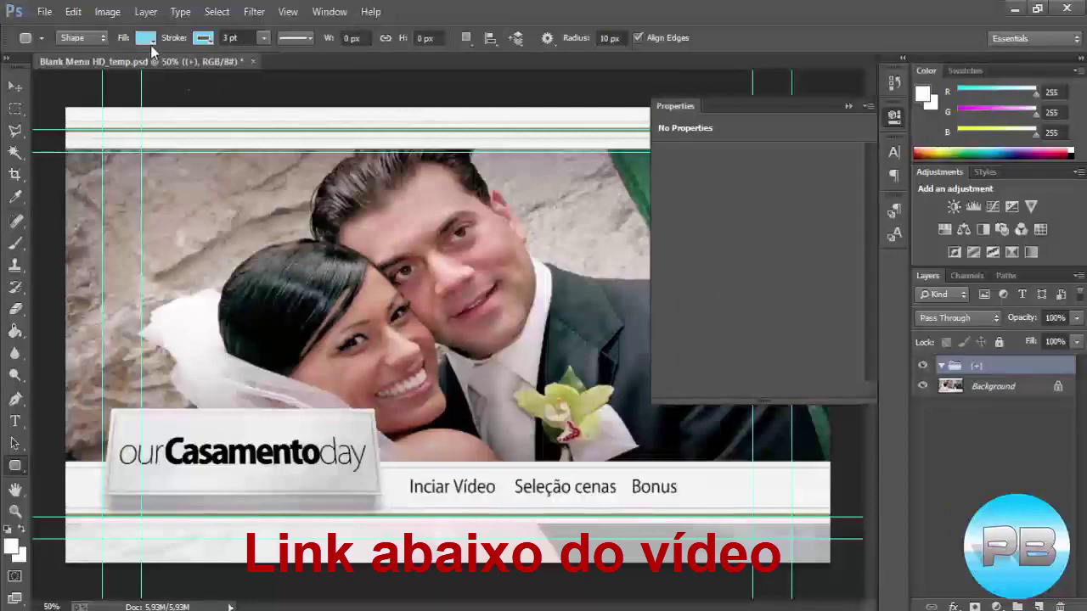
pyautogui.click(146, 38)
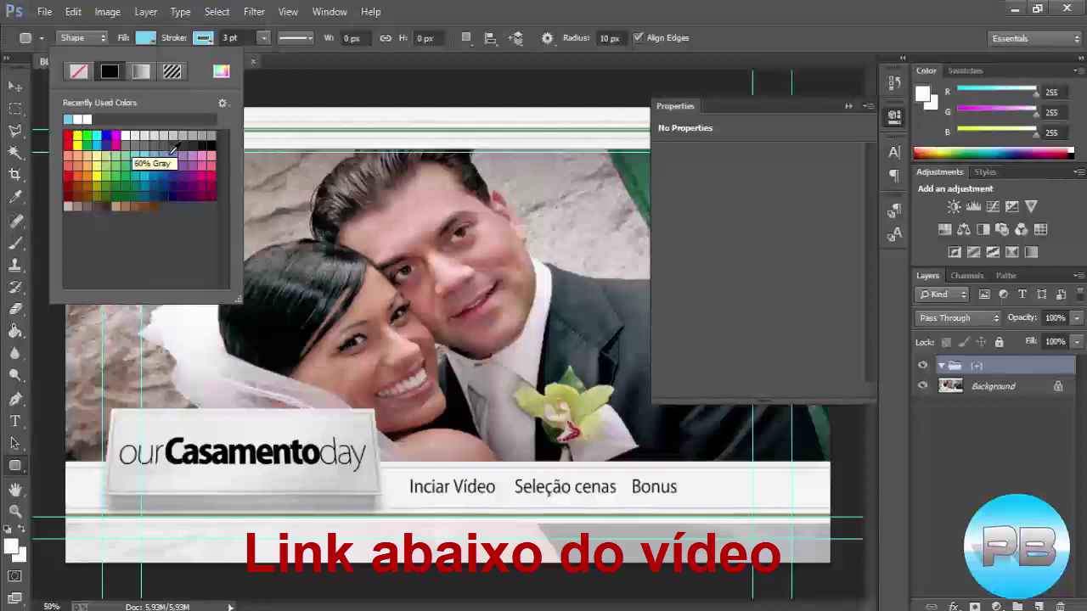
pyautogui.click(216, 175)
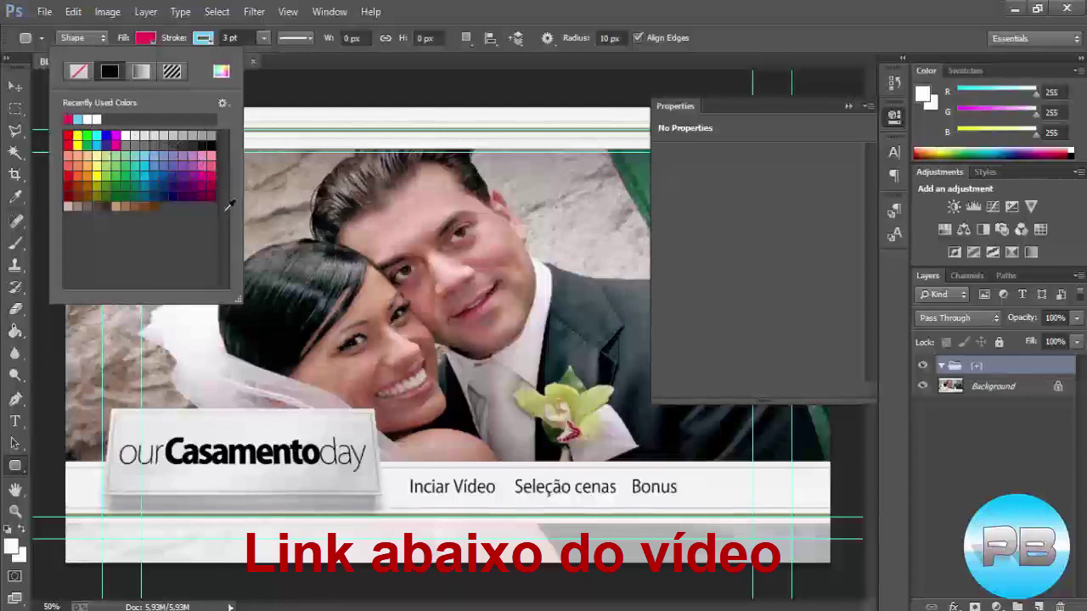
pyautogui.moveTo(397, 472); pyautogui.dragTo(504, 509)
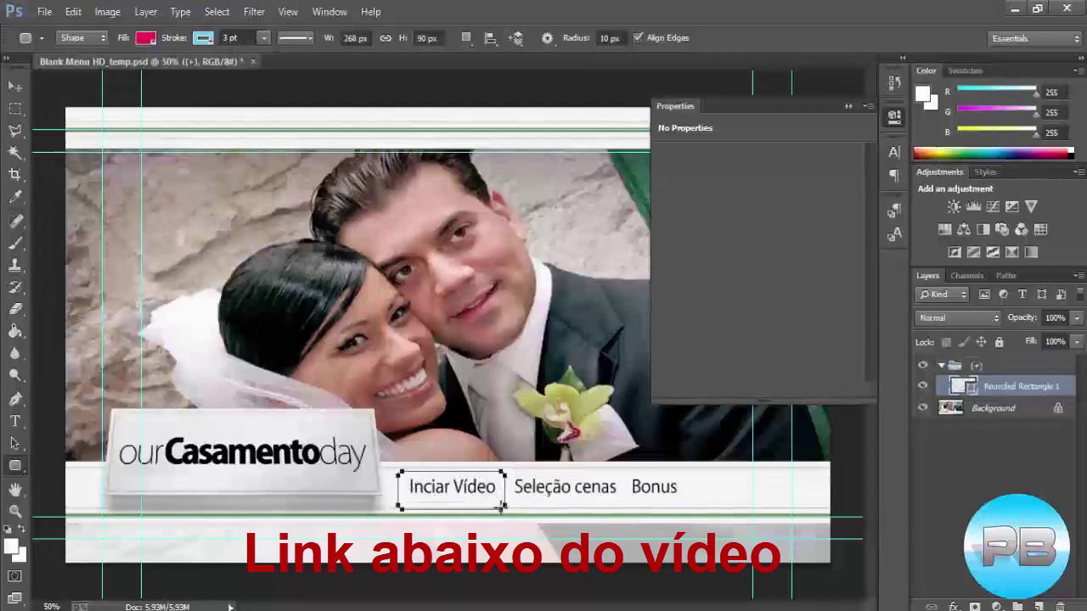
pyautogui.click(848, 107)
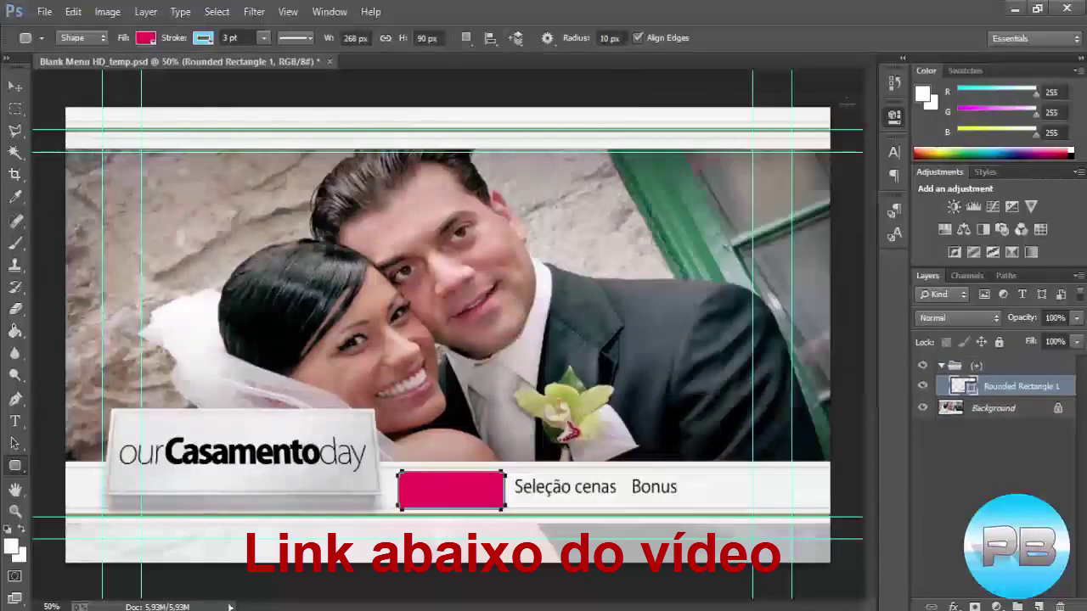
# Rename the rectangle layer to (=1)MEU DVD.
pyautogui.click(14, 86)
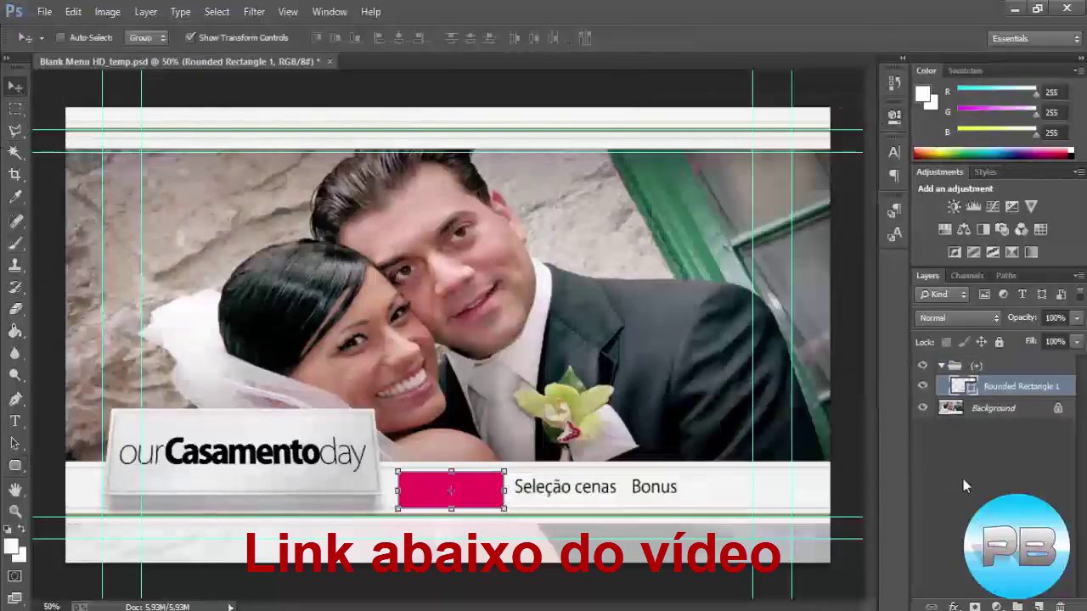
pyautogui.doubleClick(1011, 387)
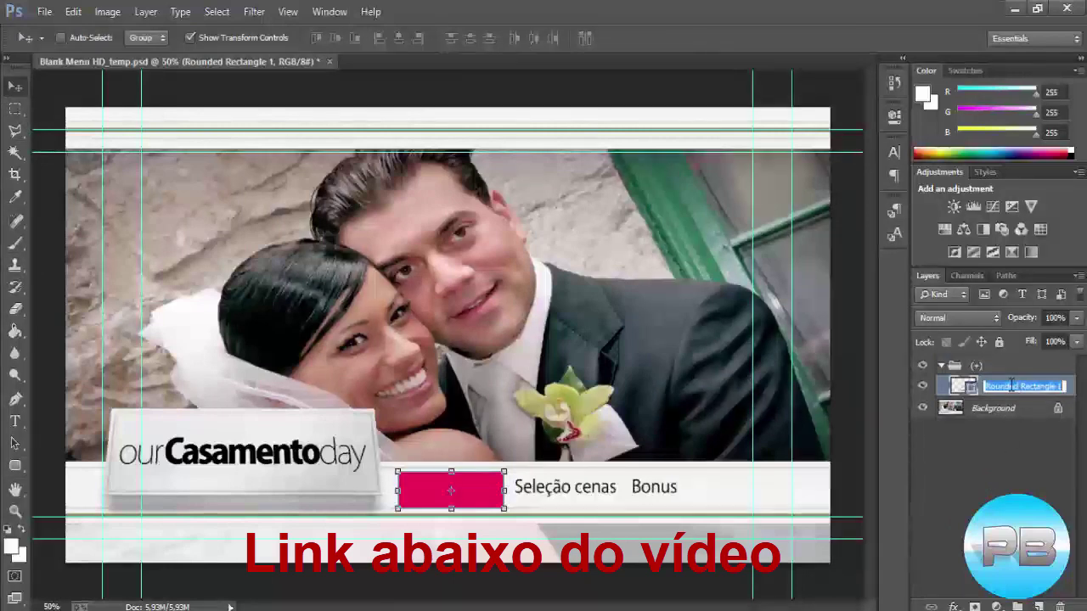
pyautogui.write('(=')
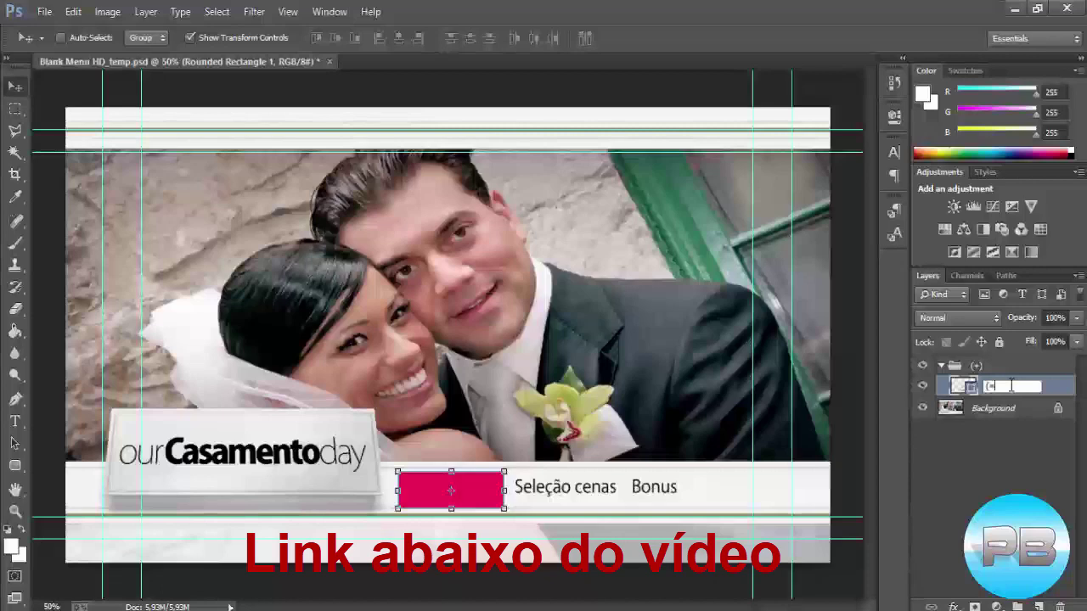
pyautogui.write('1)')
pyautogui.write('MENU ')
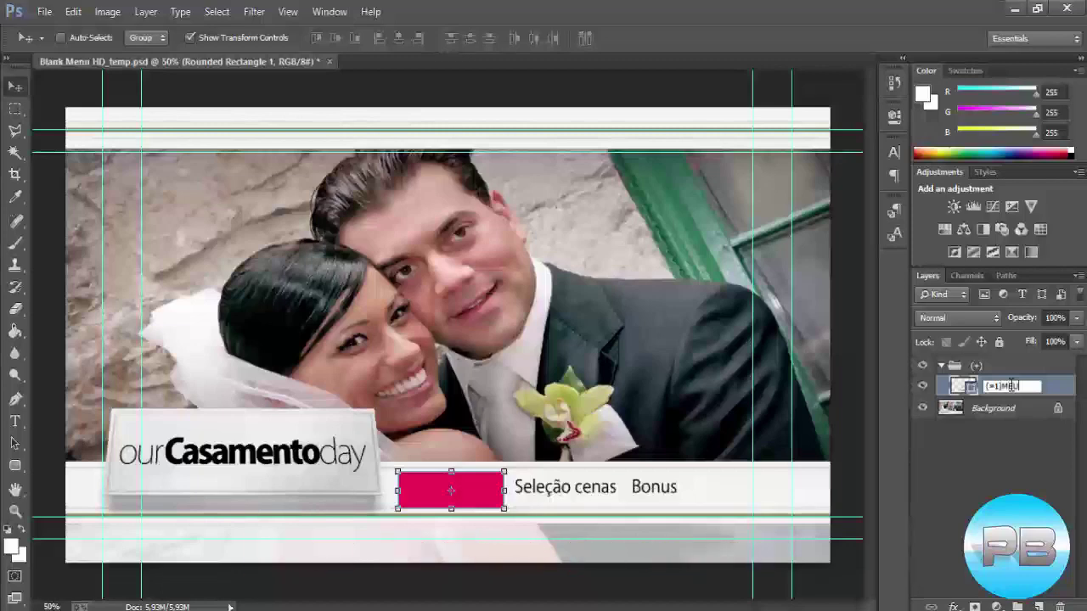
pyautogui.write('DVD')
pyautogui.click(975, 478)
# Lower the (=1)MEU DVD layer's opacity to 43%, hide it, and save the file.
pyautogui.click(1002, 387)
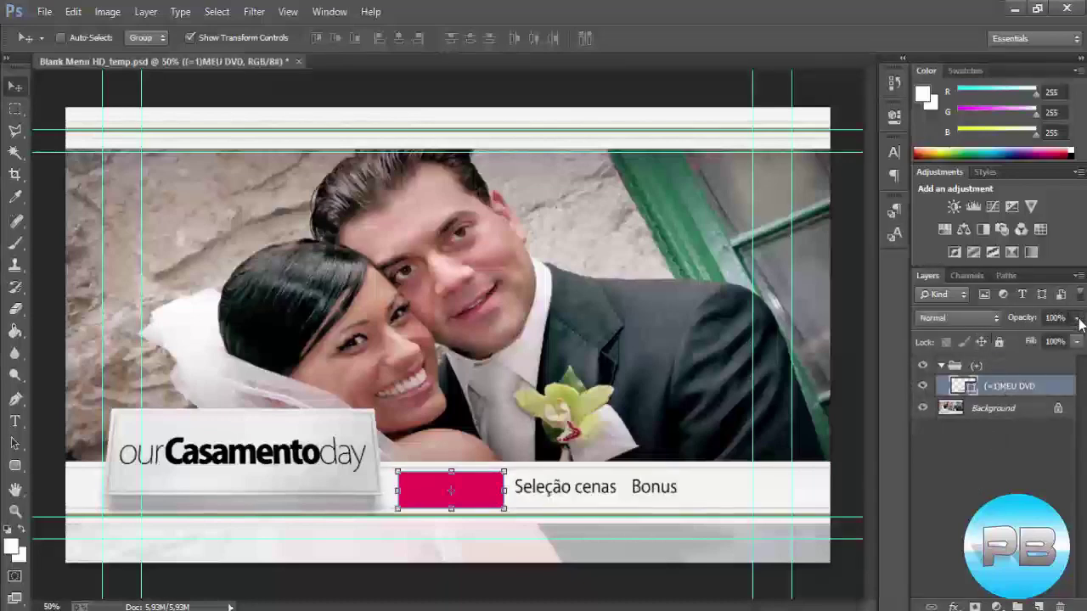
pyautogui.moveTo(1077, 318); pyautogui.dragTo(1040, 338)
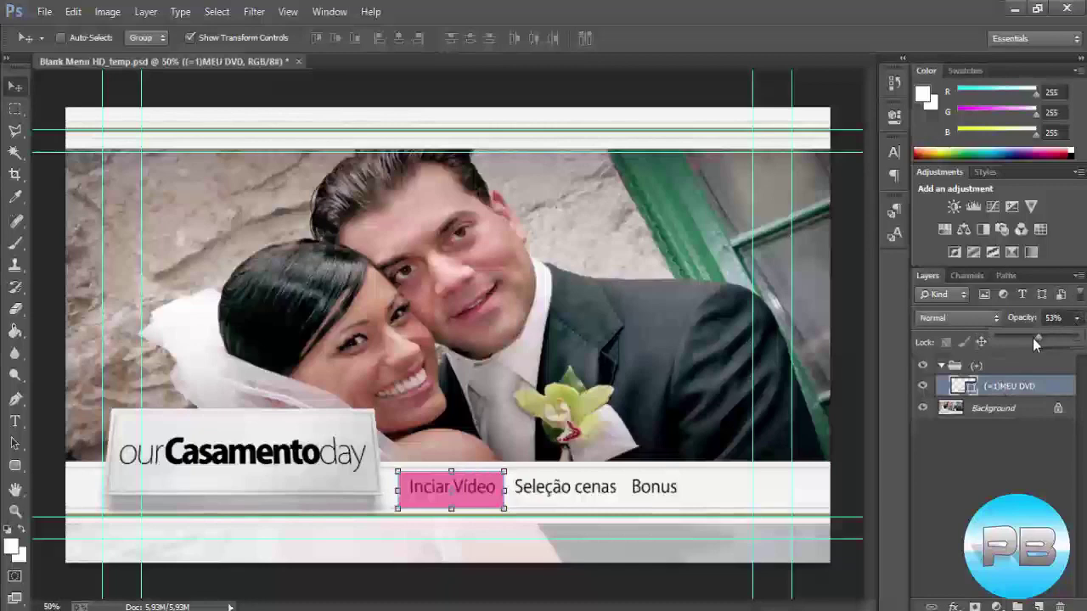
pyautogui.moveTo(1032, 337); pyautogui.dragTo(1030, 349)
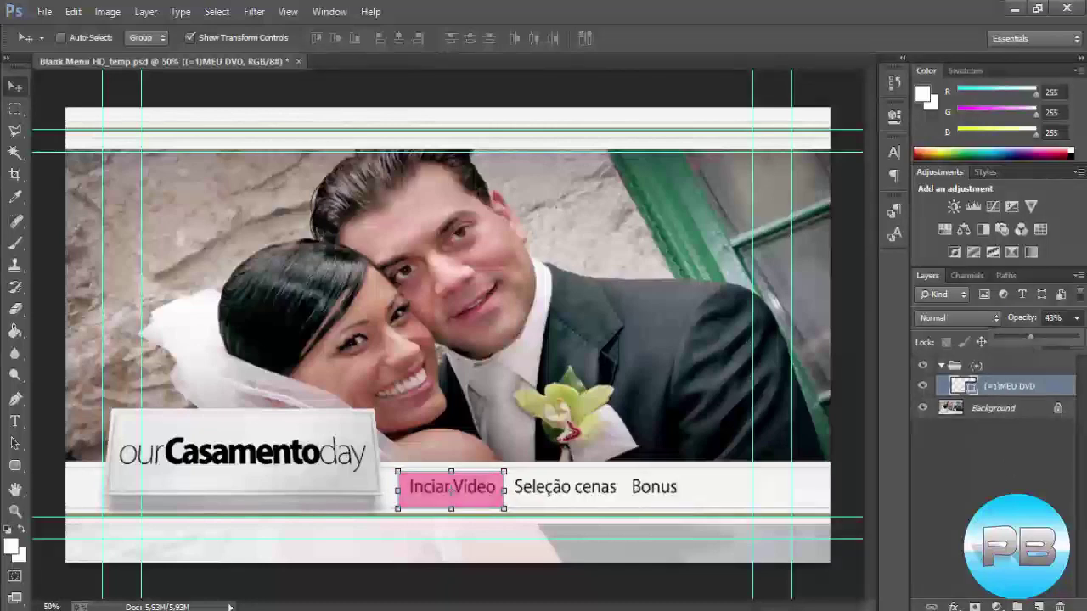
pyautogui.click(970, 471)
pyautogui.click(922, 387)
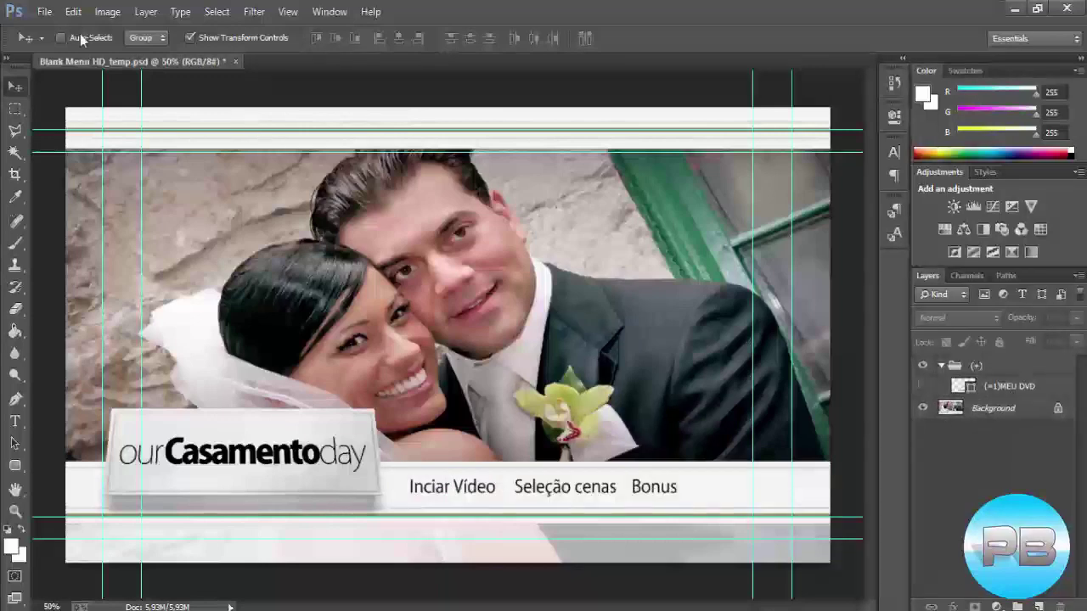
pyautogui.click(44, 11)
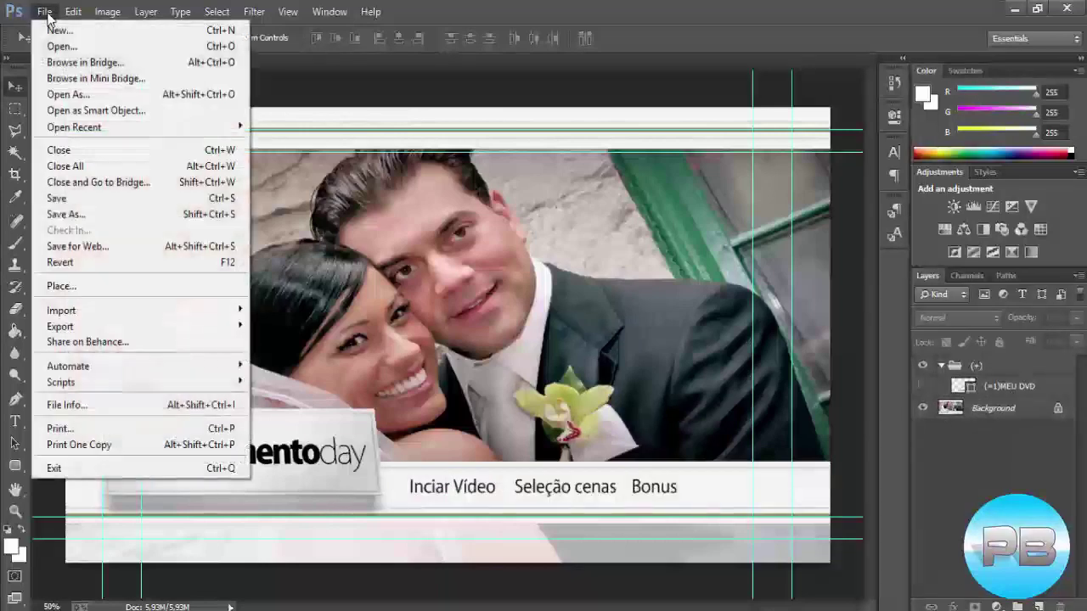
pyautogui.click(85, 198)
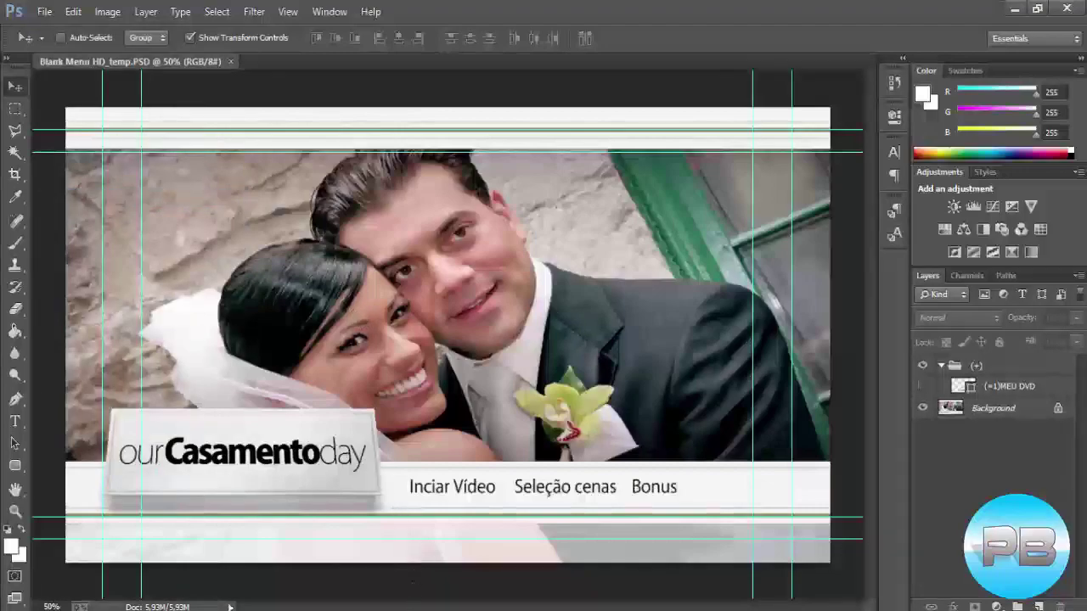
pyautogui.click(416, 605)
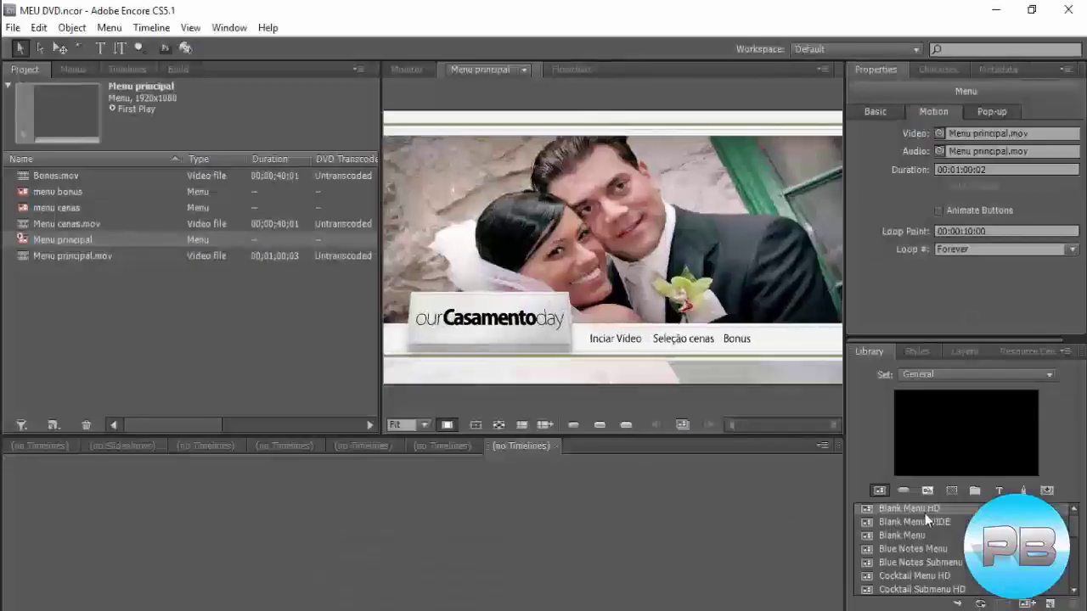
# Show Menu principal's Layers list and subpicture highlights, then select the Inciar Video button.
pyautogui.click(902, 491)
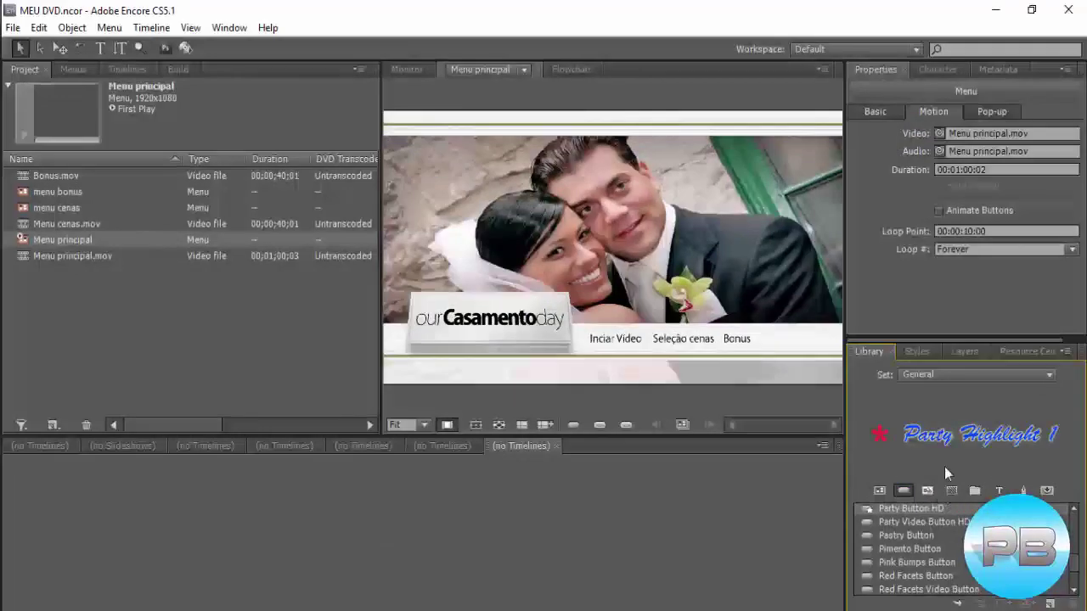
pyautogui.click(919, 353)
pyautogui.click(964, 355)
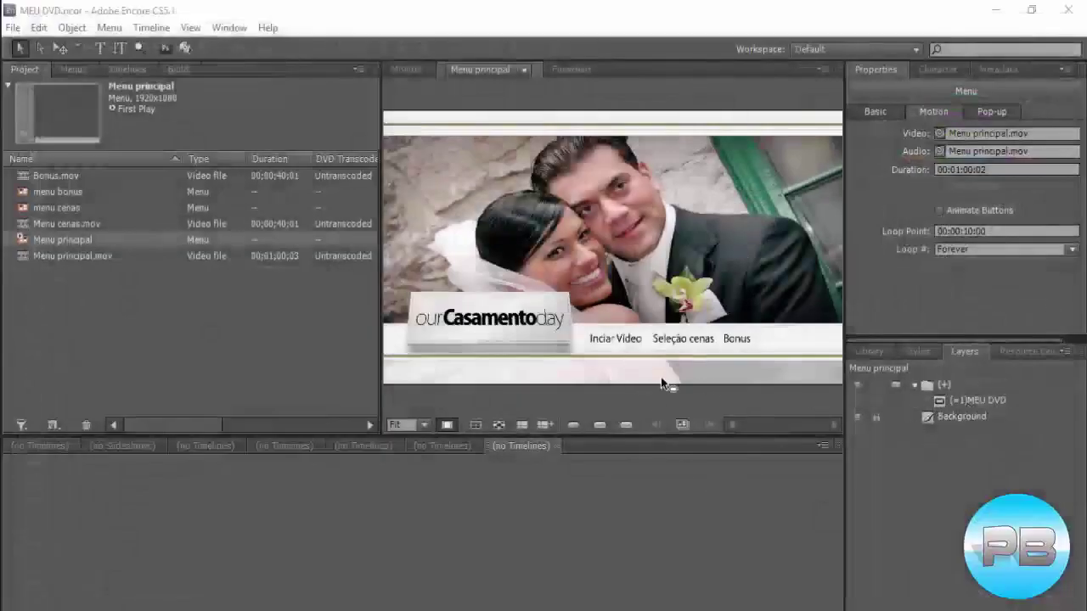
pyautogui.click(603, 425)
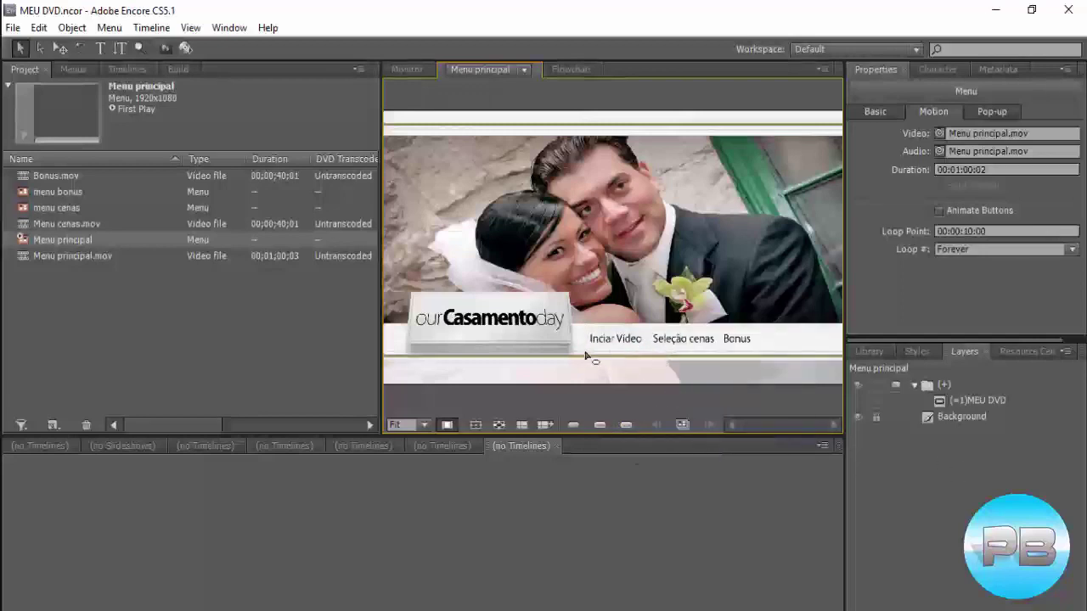
pyautogui.click(599, 424)
pyautogui.click(617, 340)
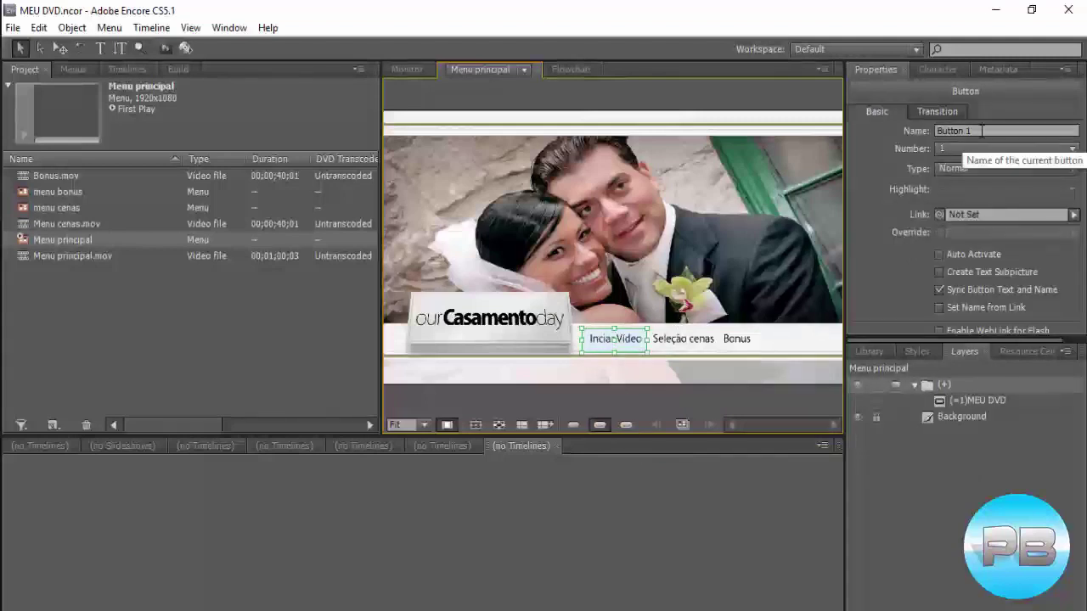
# Rename the Inciar Video button to Inciar.
pyautogui.click(955, 130)
pyautogui.write('I')
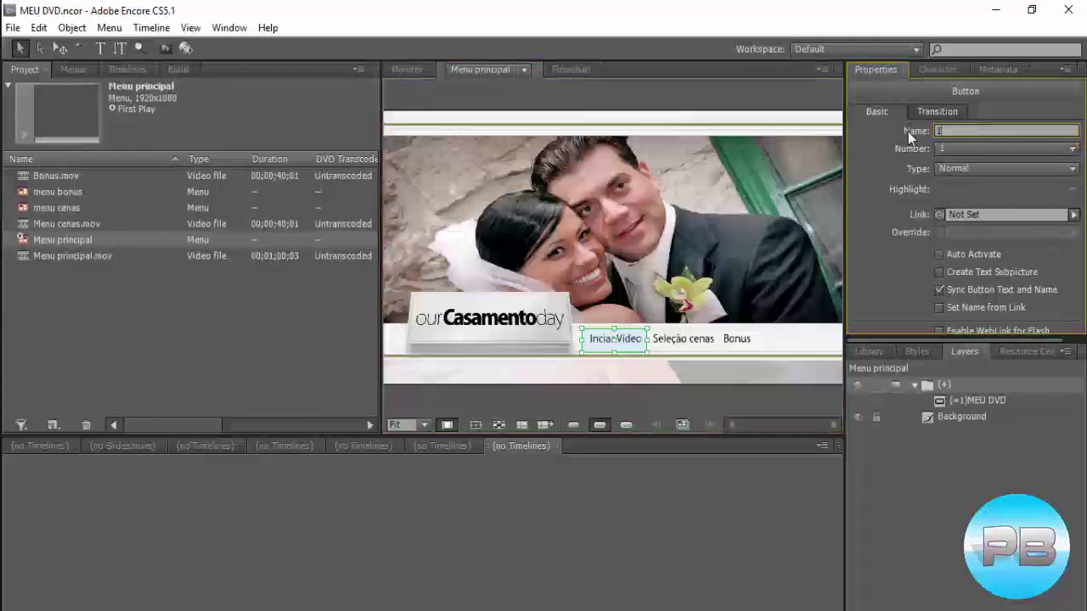
pyautogui.write('nciar')
pyautogui.click(859, 465)
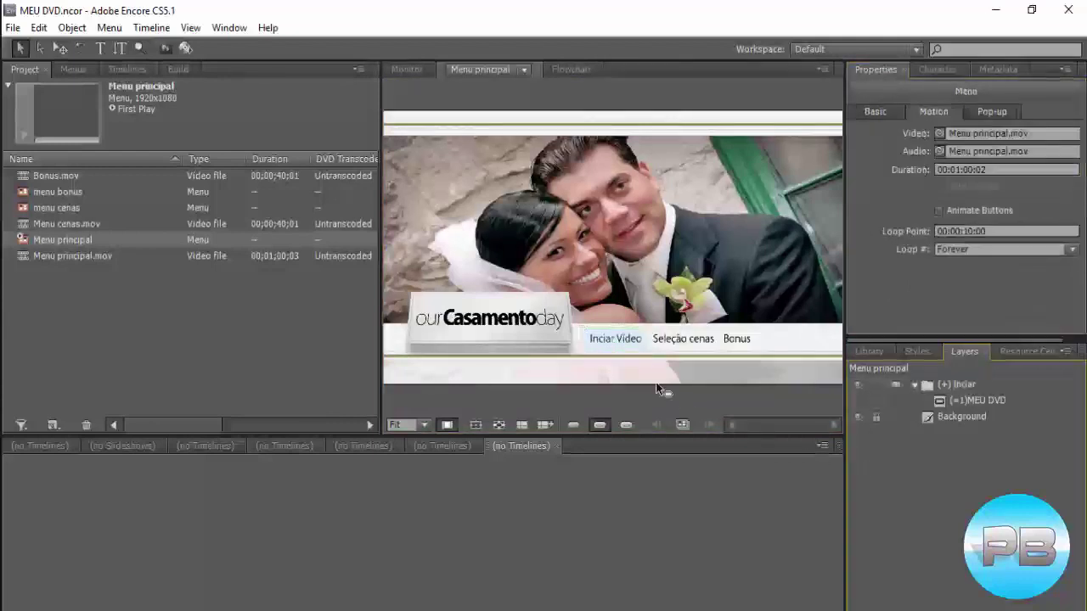
pyautogui.click(630, 350)
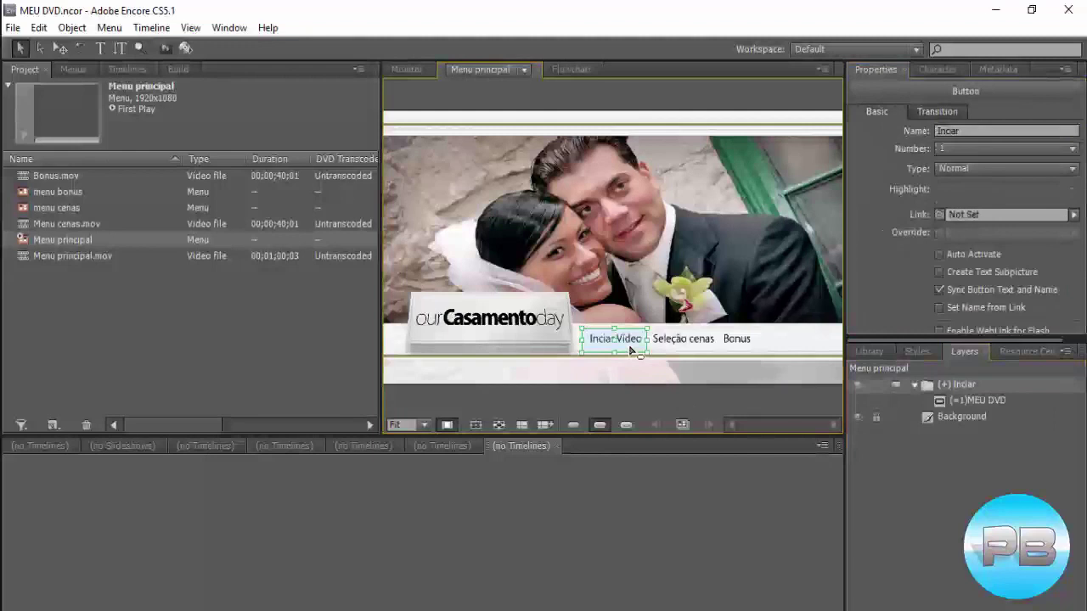
# Duplicate the button over Seleção cenas and name it sele cenas.
pyautogui.hotkey('ctrl', 'd')
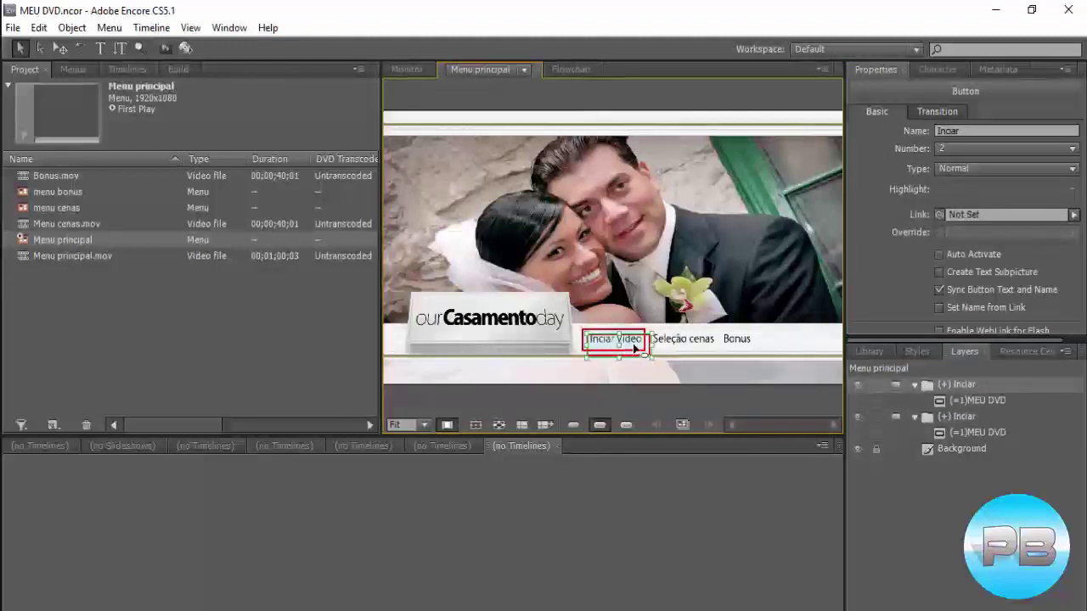
pyautogui.moveTo(633, 348); pyautogui.dragTo(703, 340)
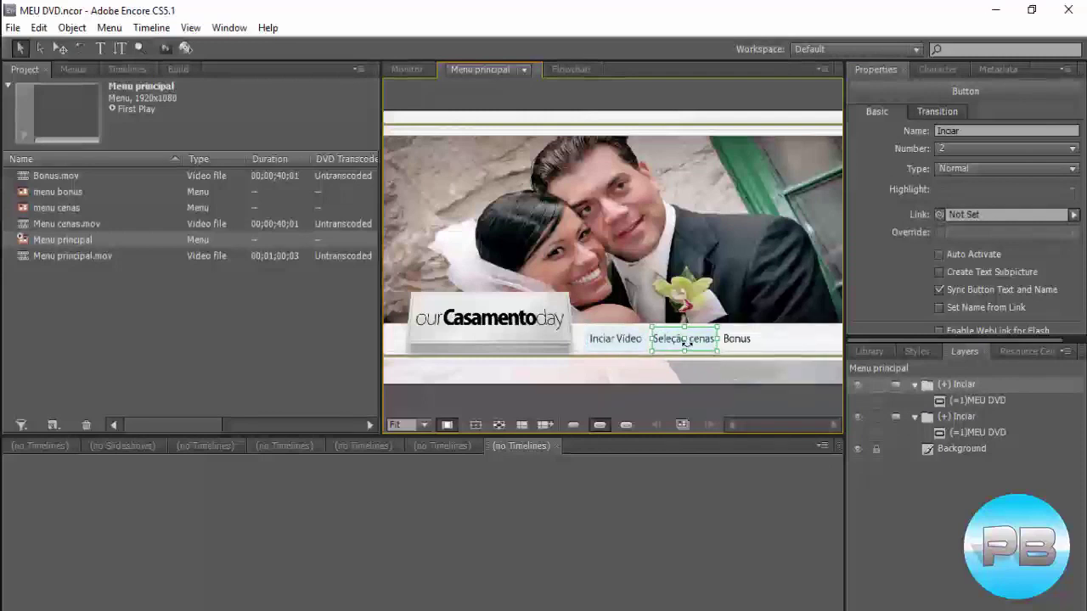
pyautogui.click(987, 137)
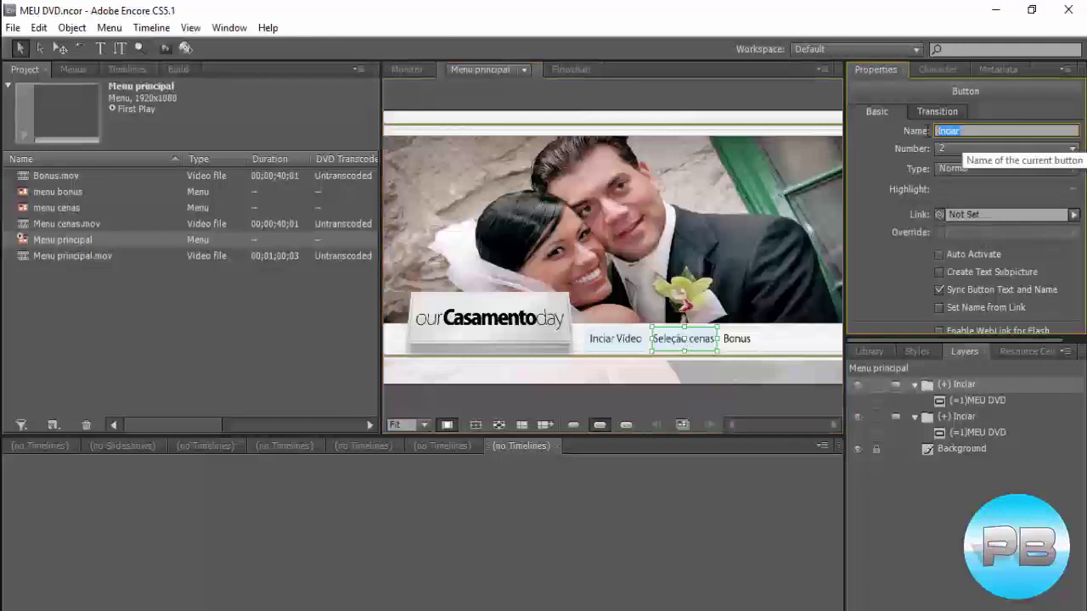
pyautogui.write('sele cenas')
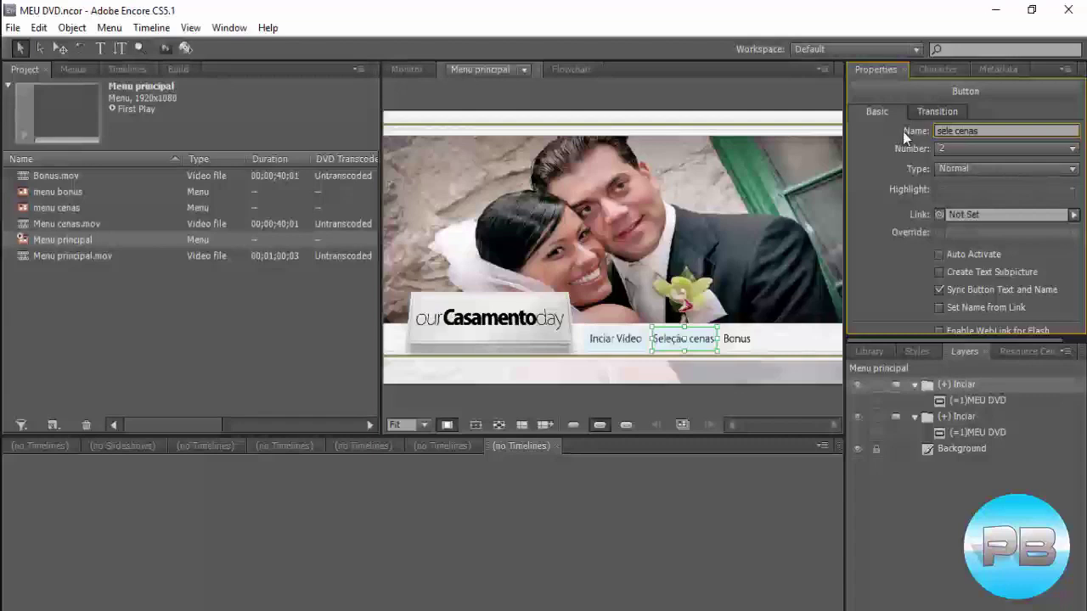
pyautogui.press('Return')
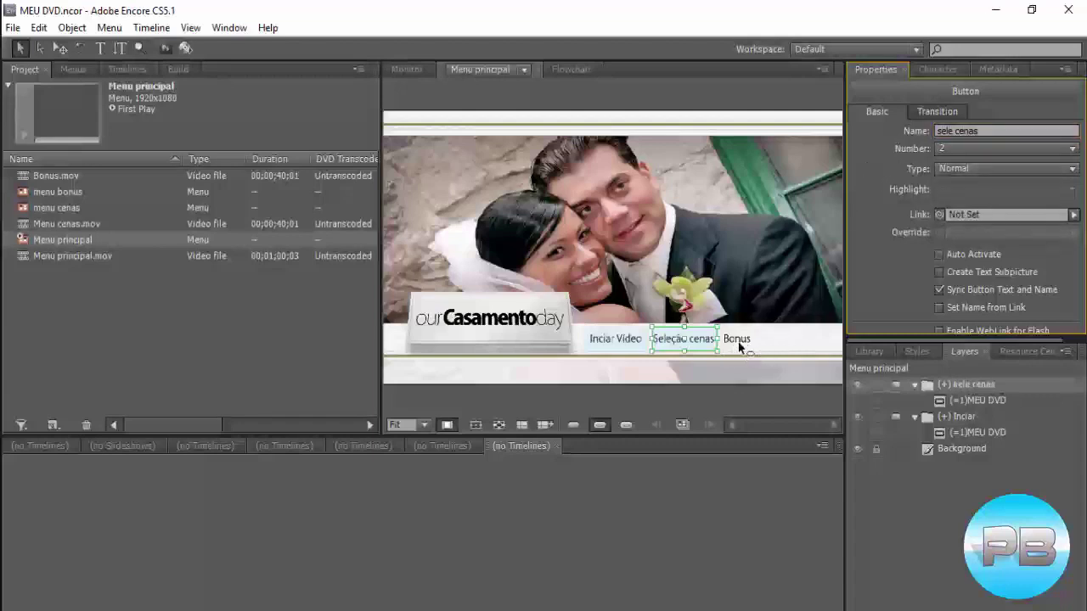
# Duplicate again over Bonus, narrow it to fit, and name it Bonus.
pyautogui.hotkey('ctrl', 'd')
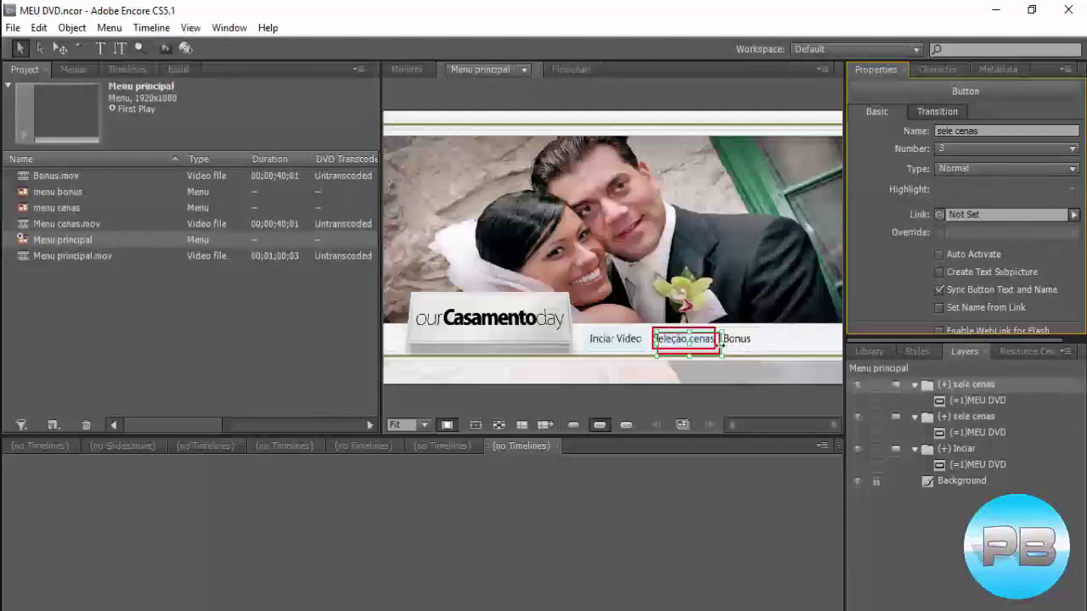
pyautogui.moveTo(707, 347); pyautogui.dragTo(773, 343)
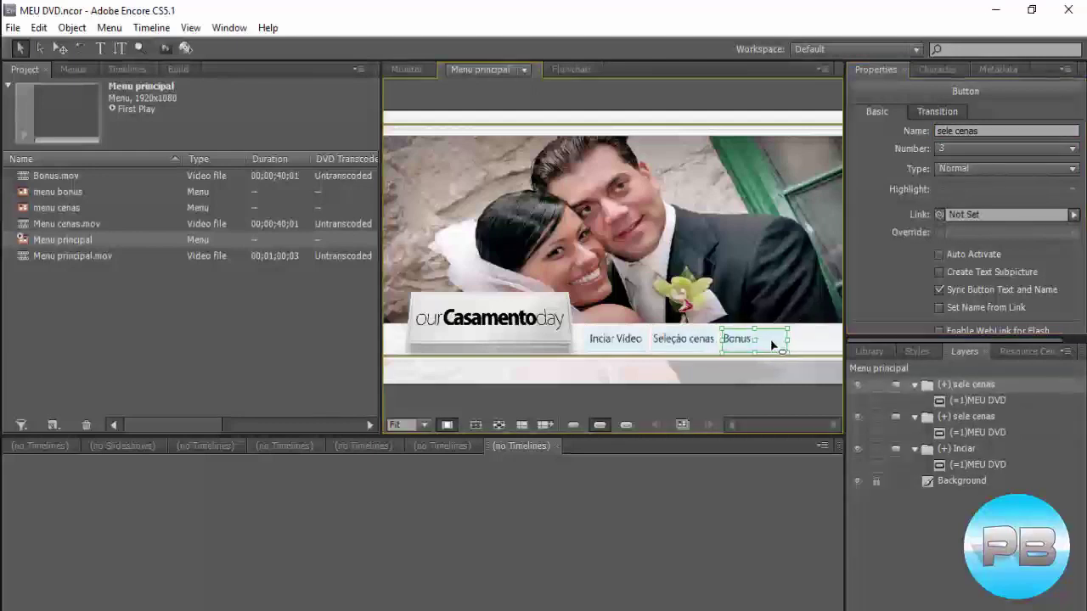
pyautogui.moveTo(784, 344); pyautogui.dragTo(761, 347)
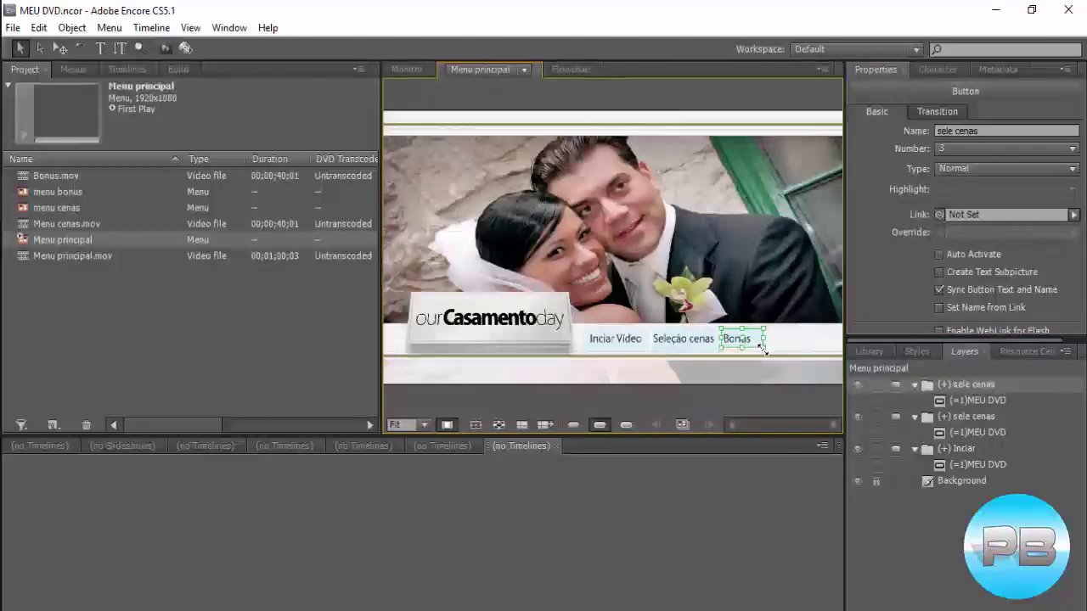
pyautogui.click(957, 132)
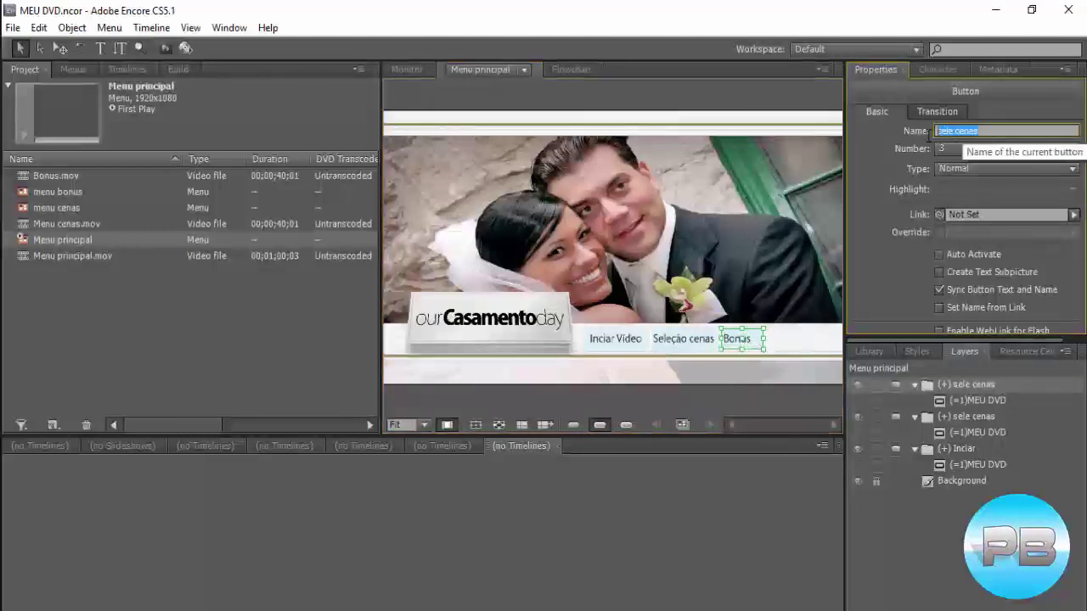
pyautogui.write('Bo')
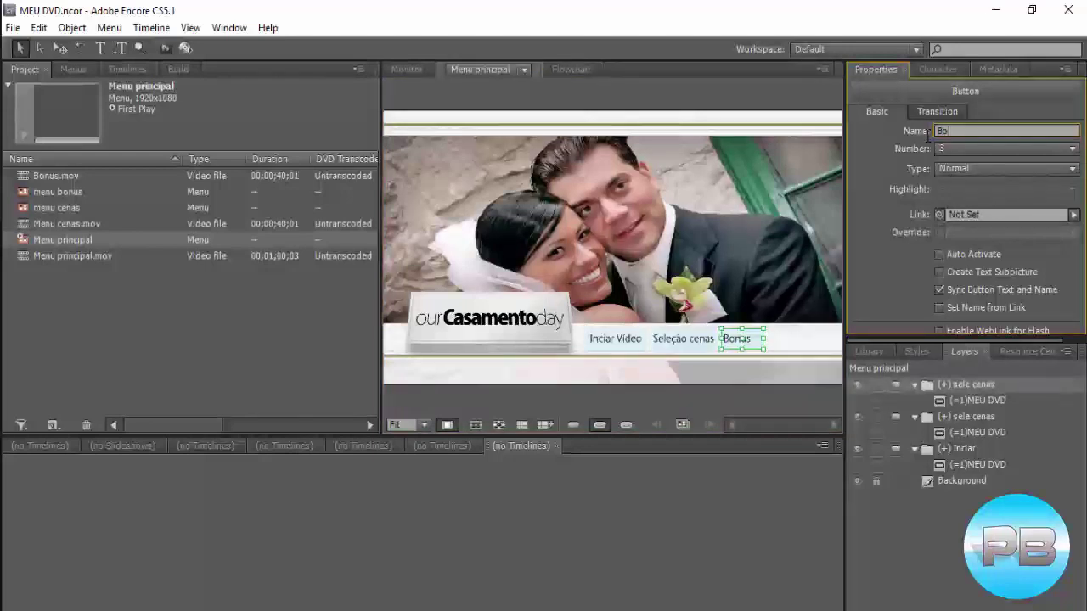
pyautogui.write('nus')
pyautogui.click(902, 550)
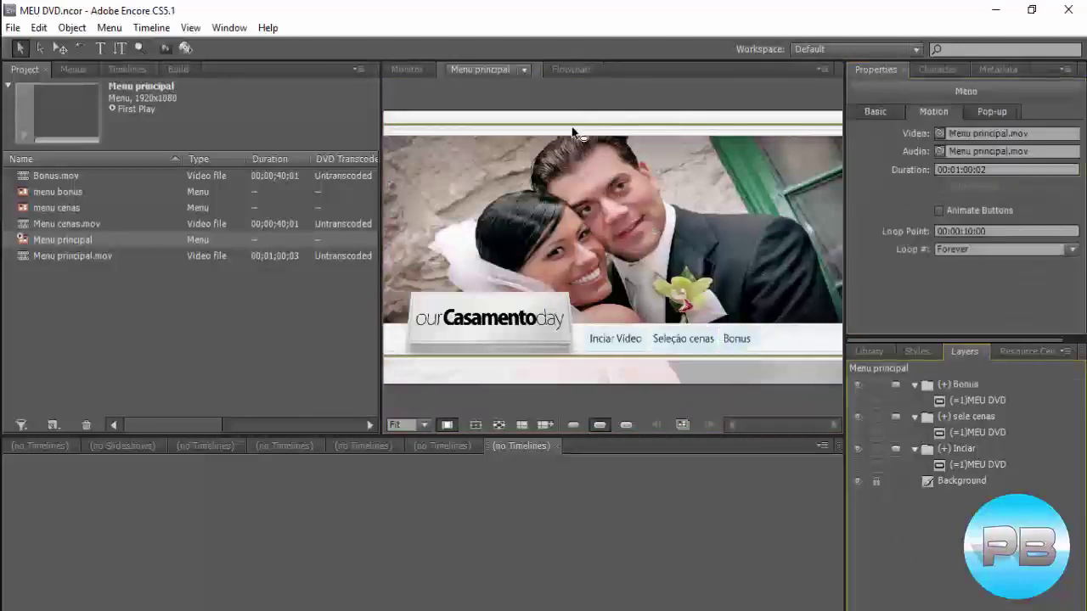
# On menu cenas, paste a button over the Video 1 label and name it cena 1.
pyautogui.click(76, 210)
pyautogui.click(521, 71)
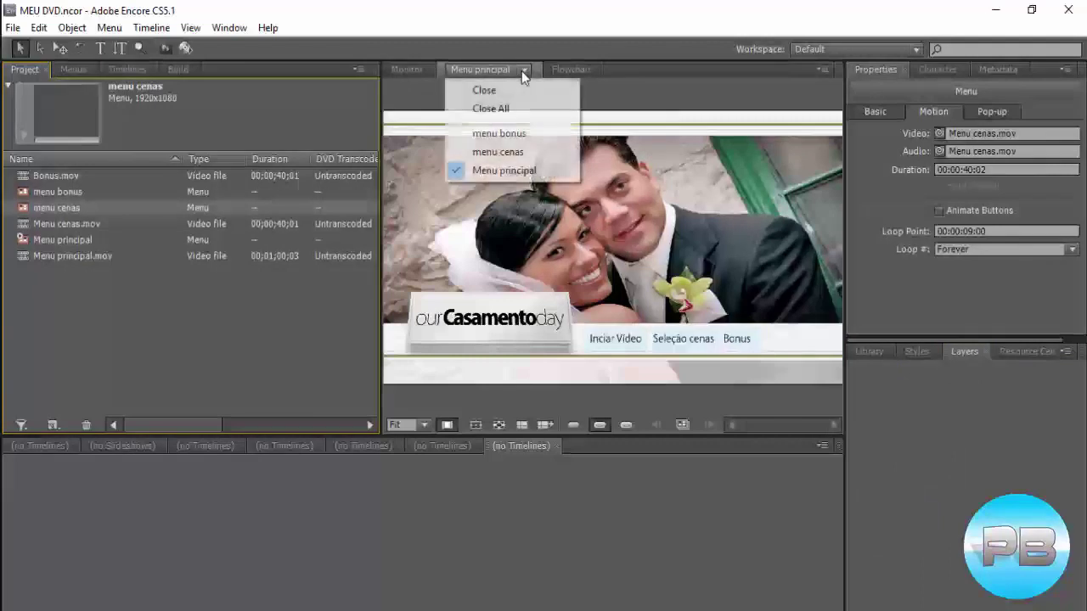
pyautogui.click(506, 148)
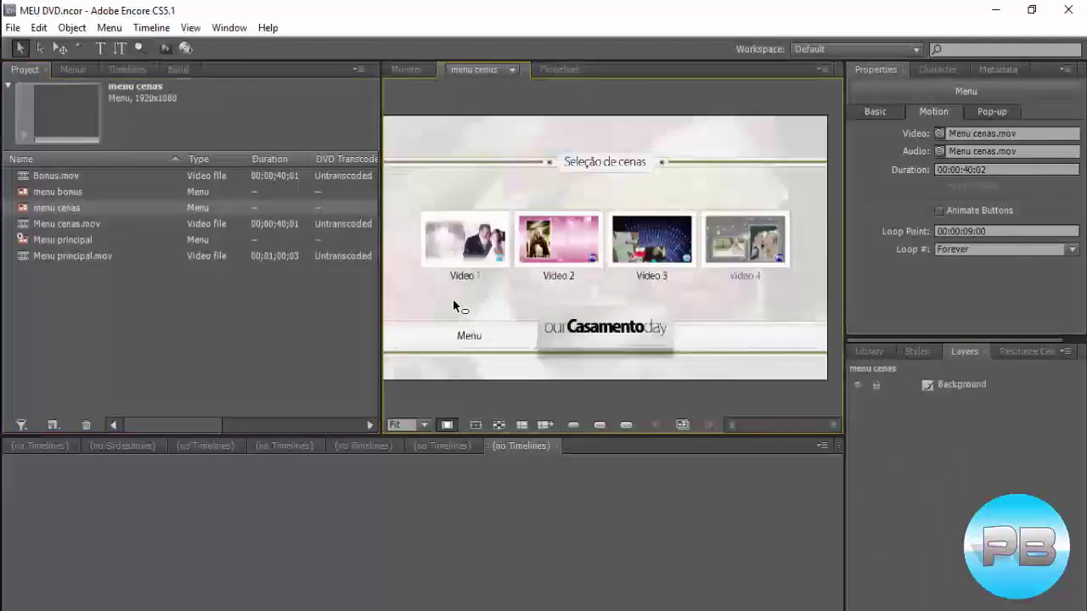
pyautogui.hotkey('ctrl', 'v')
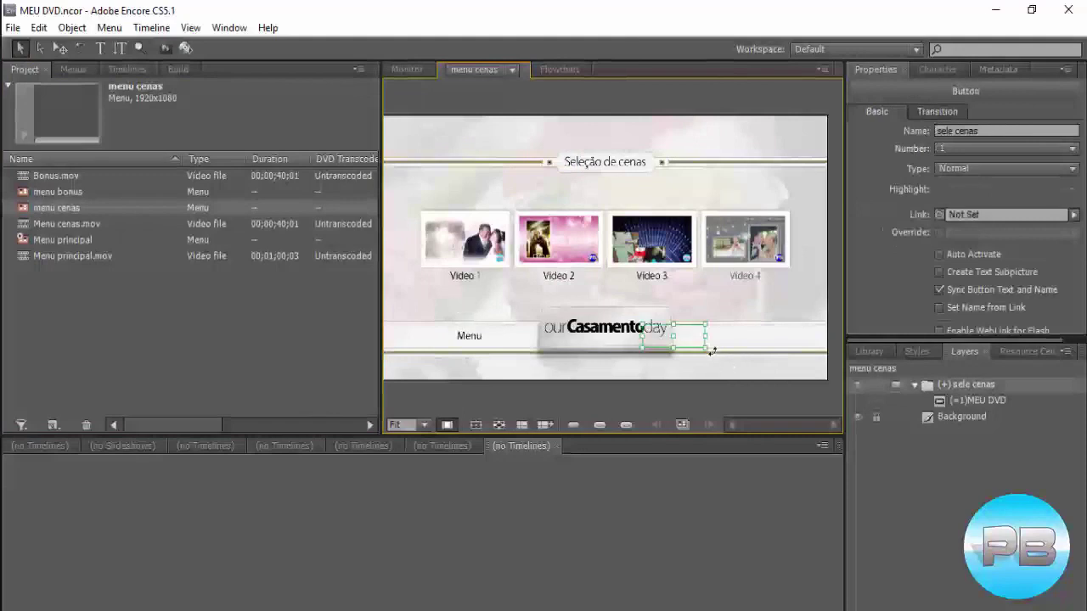
pyautogui.moveTo(706, 348); pyautogui.dragTo(697, 344)
pyautogui.moveTo(687, 341); pyautogui.dragTo(683, 339)
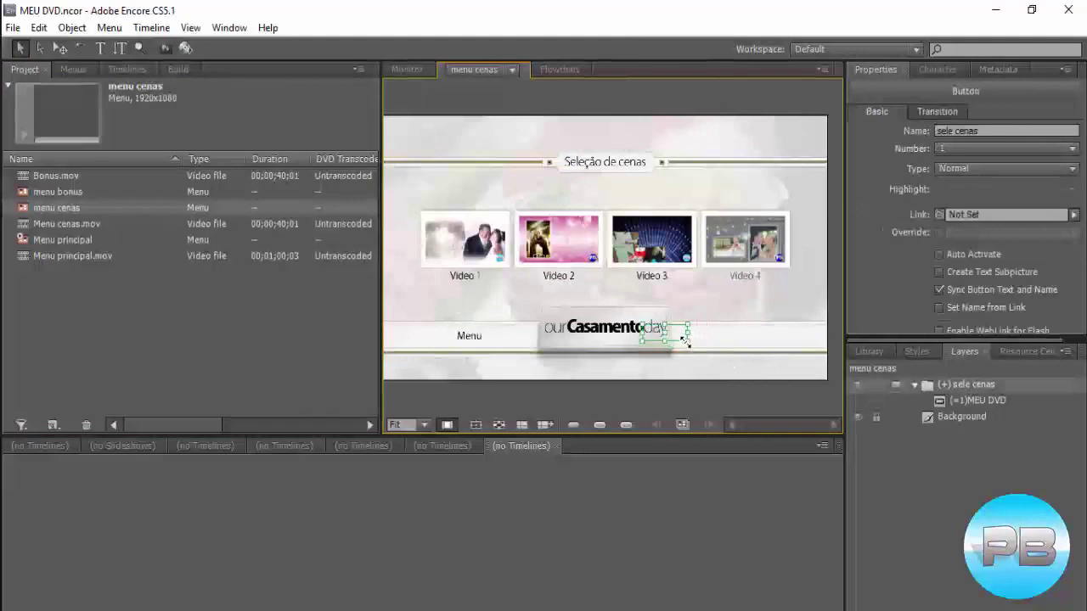
pyautogui.click(478, 279)
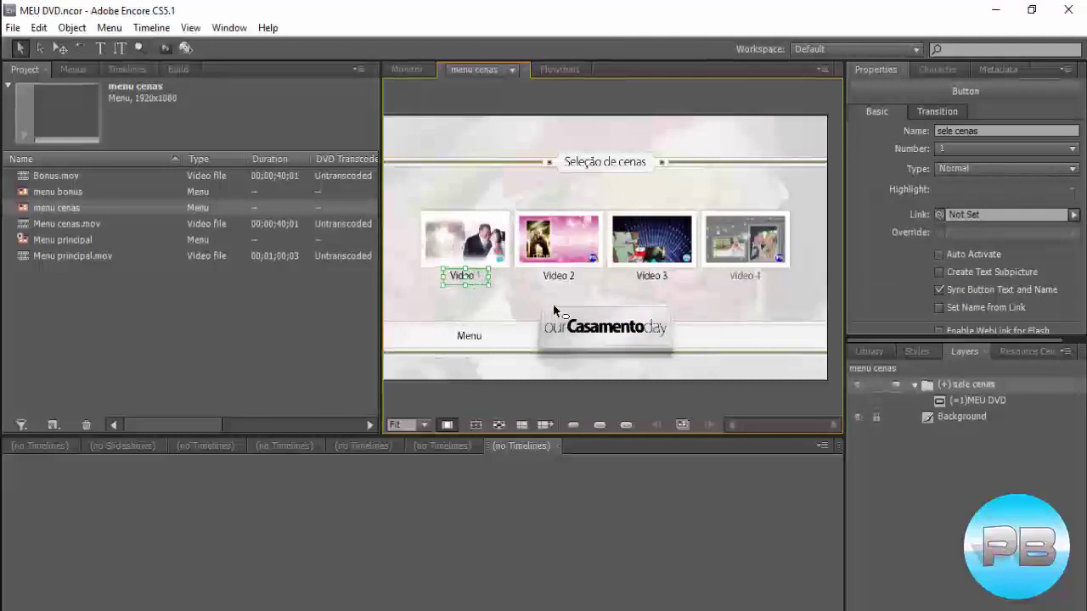
pyautogui.tripleClick(989, 131)
pyautogui.write('cena')
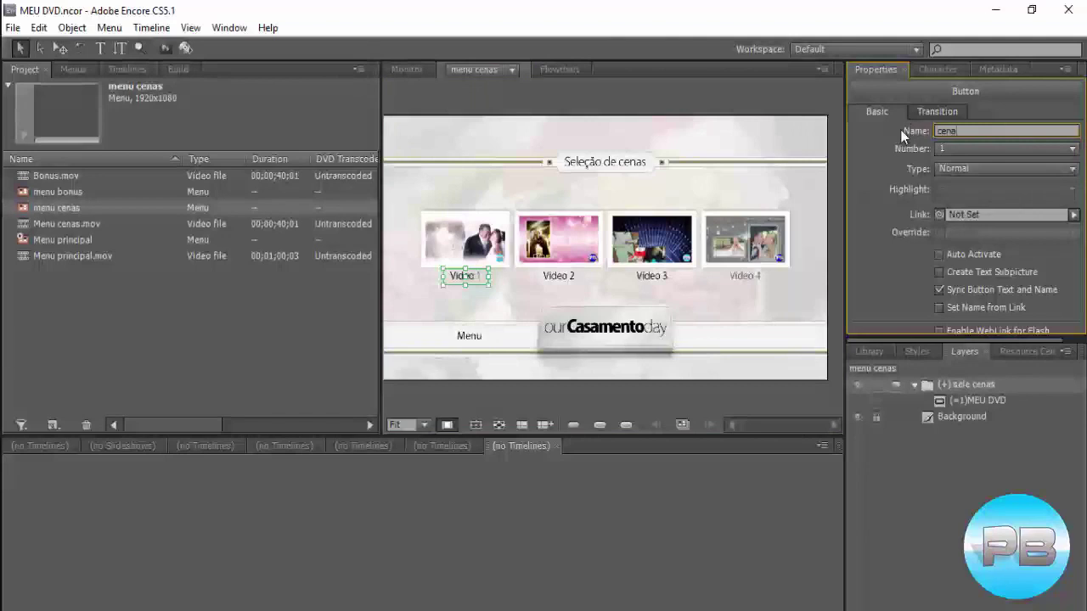
pyautogui.write(' 1')
pyautogui.click(497, 313)
# Add buttons over Video 2, Video 3 and Video 4, naming the first cenas 2.
pyautogui.click(467, 278)
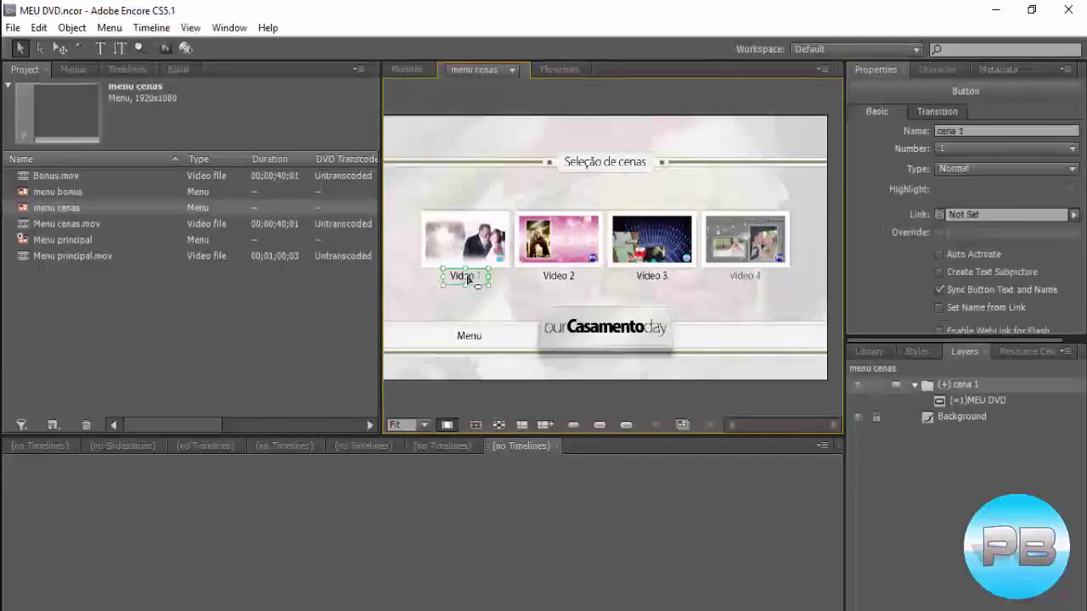
pyautogui.hotkey('ctrl', 'z')
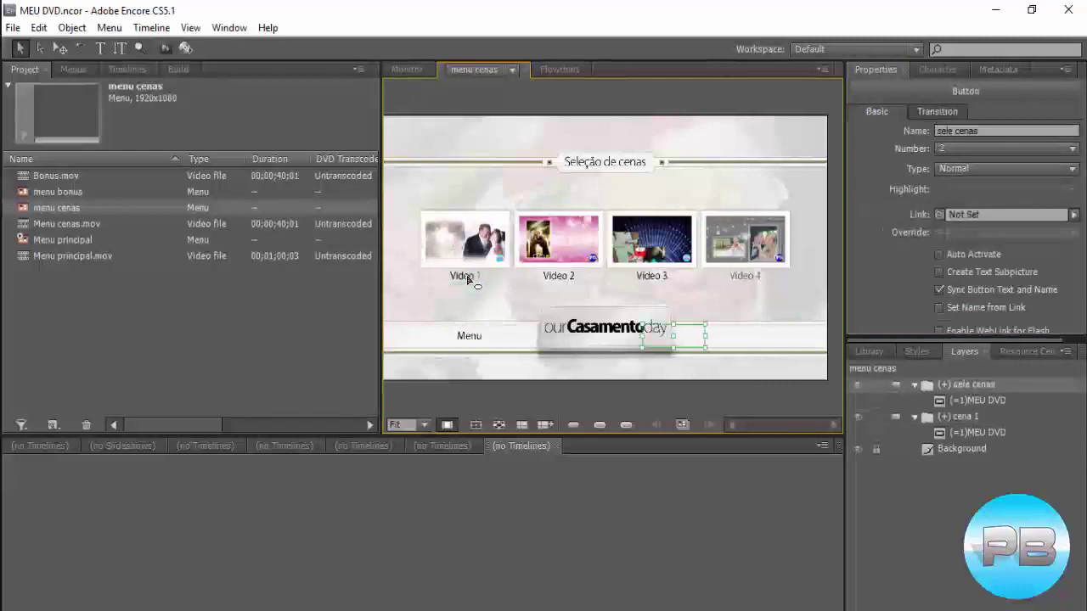
pyautogui.click(558, 276)
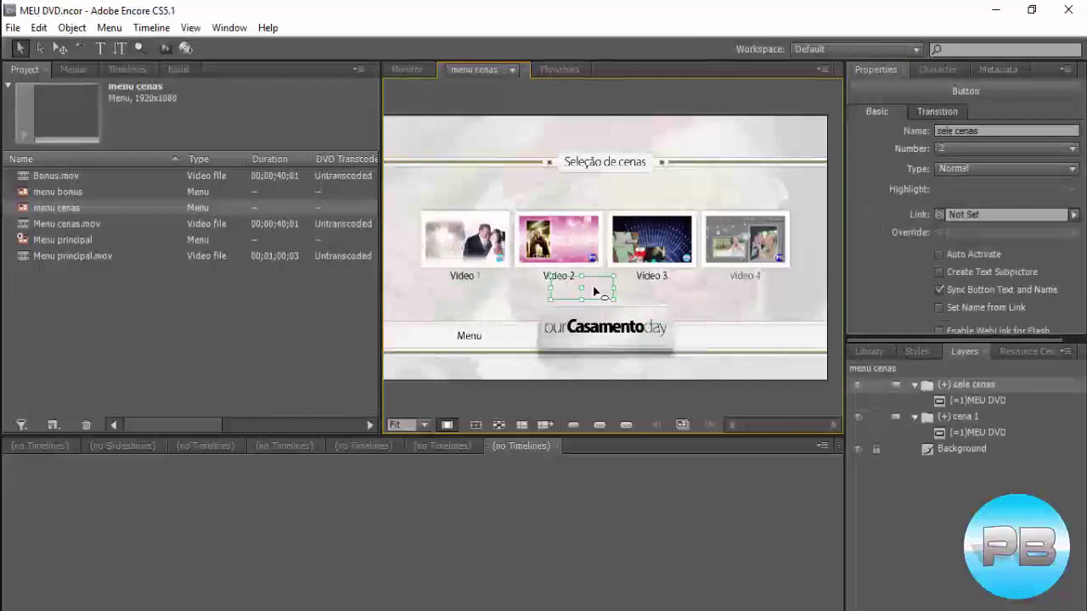
pyautogui.click(977, 131)
pyautogui.write('cenas 2')
pyautogui.press('Return')
pyautogui.click(651, 275)
pyautogui.click(744, 276)
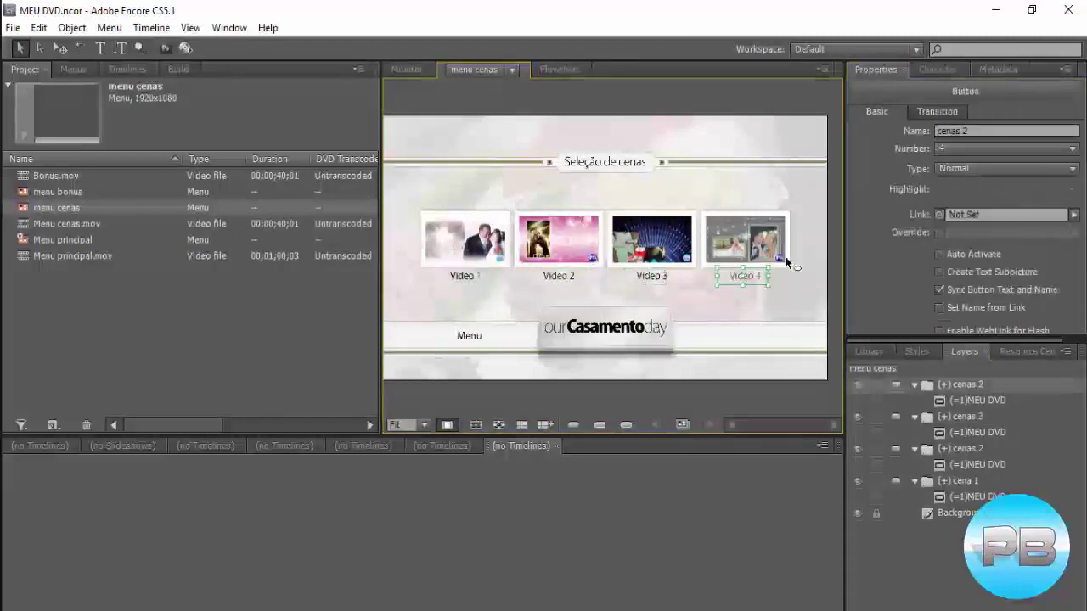
pyautogui.click(763, 303)
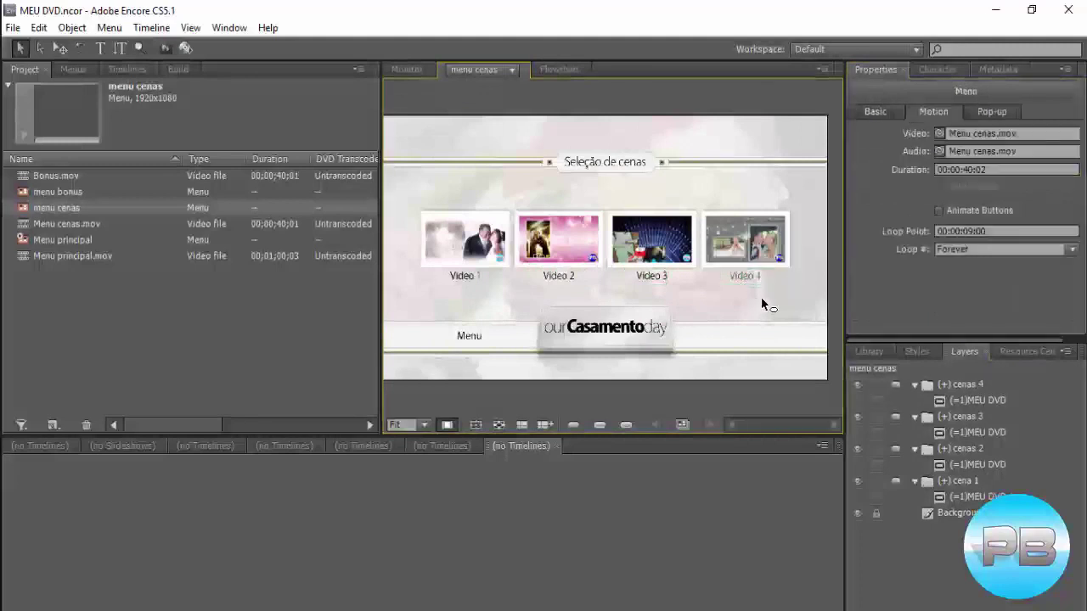
# Paste a button over the Menu text and name it voltar.
pyautogui.click(462, 280)
pyautogui.click(558, 275)
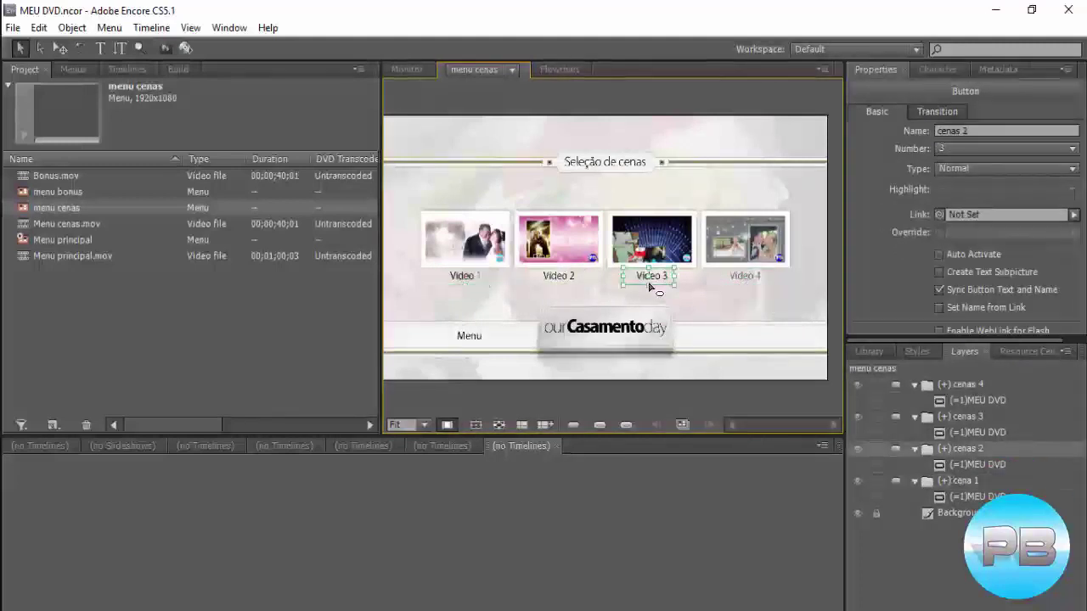
pyautogui.click(649, 276)
pyautogui.click(747, 276)
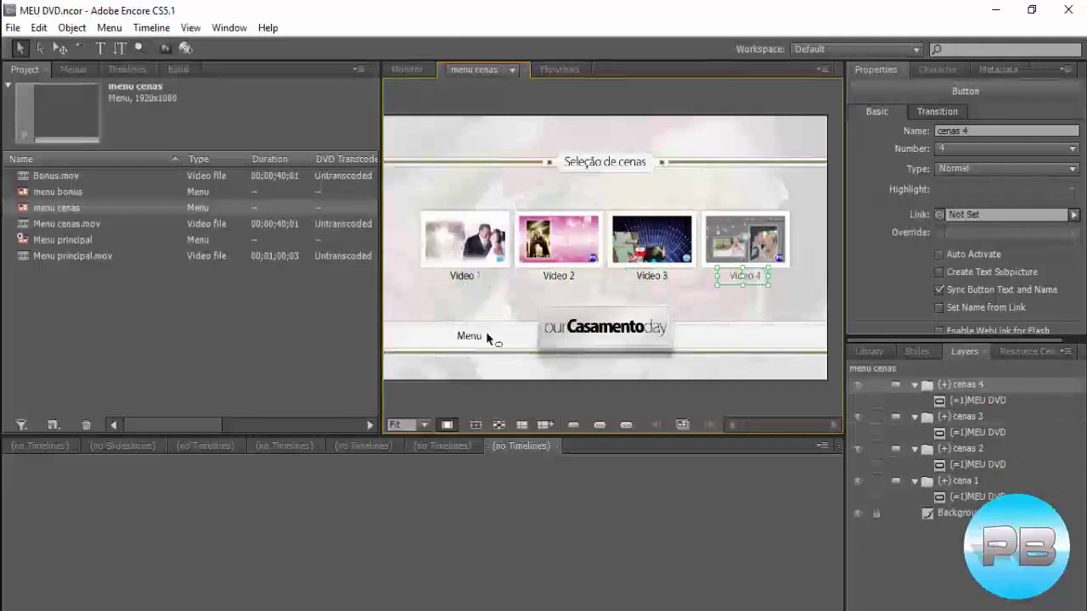
pyautogui.click(593, 303)
pyautogui.hotkey('ctrl', 'v')
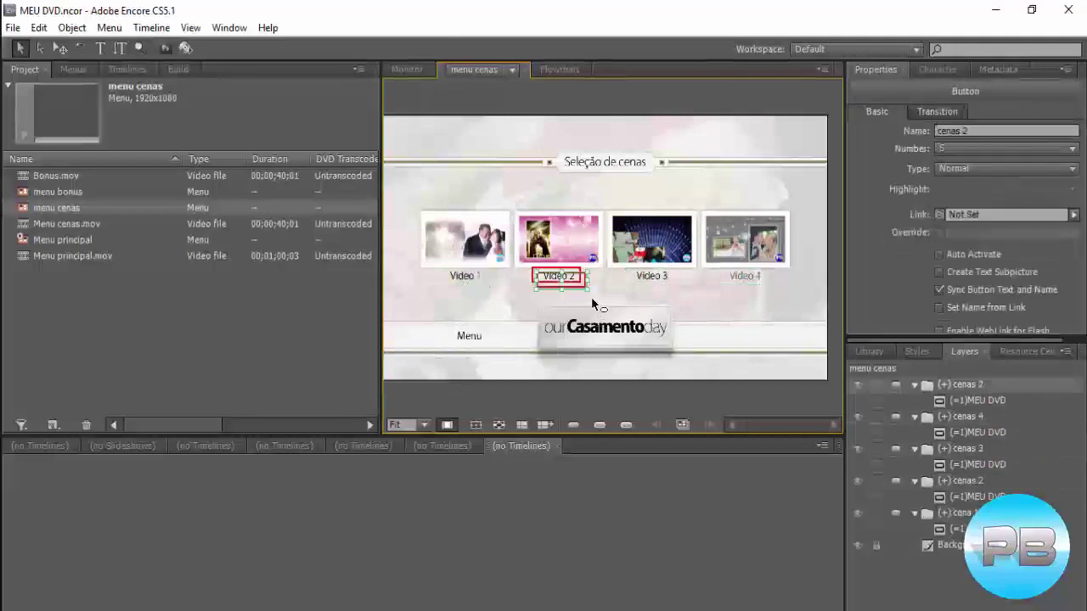
pyautogui.moveTo(560, 280); pyautogui.dragTo(484, 343)
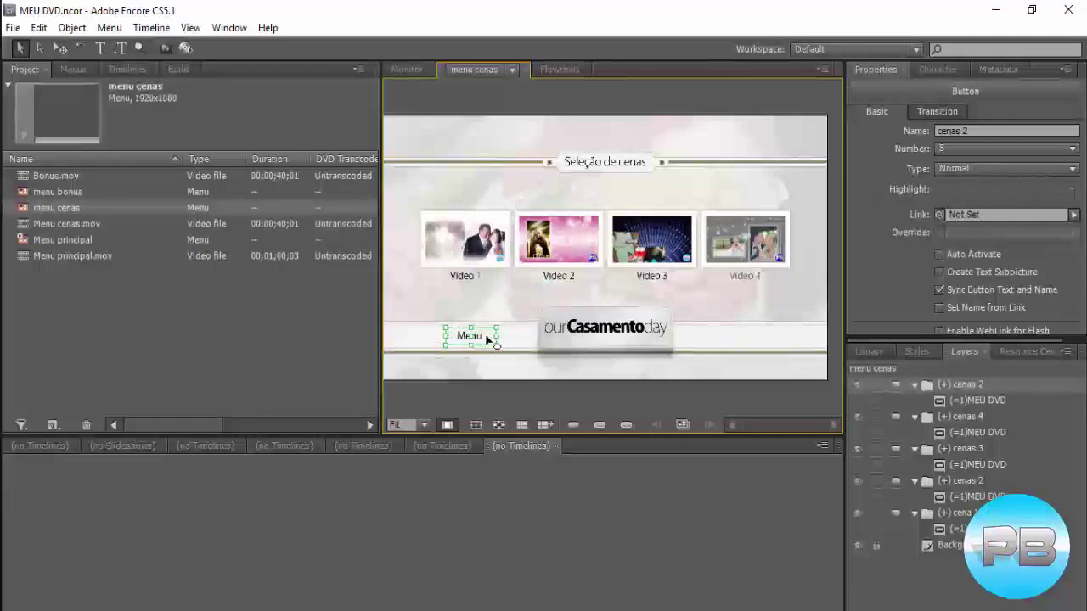
pyautogui.click(981, 133)
pyautogui.write('vol')
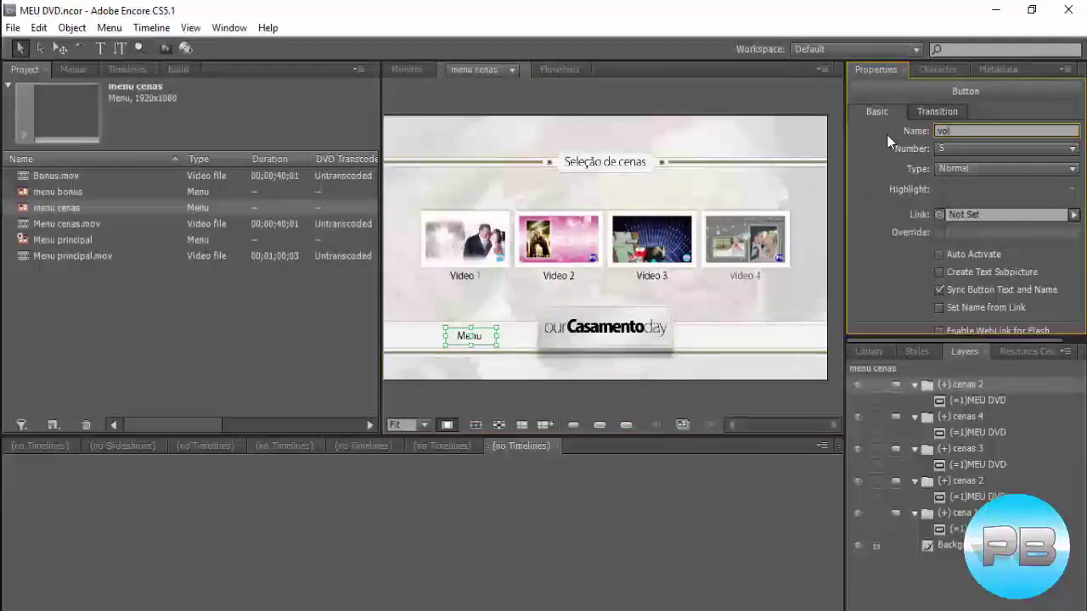
pyautogui.write('tar')
pyautogui.click(722, 530)
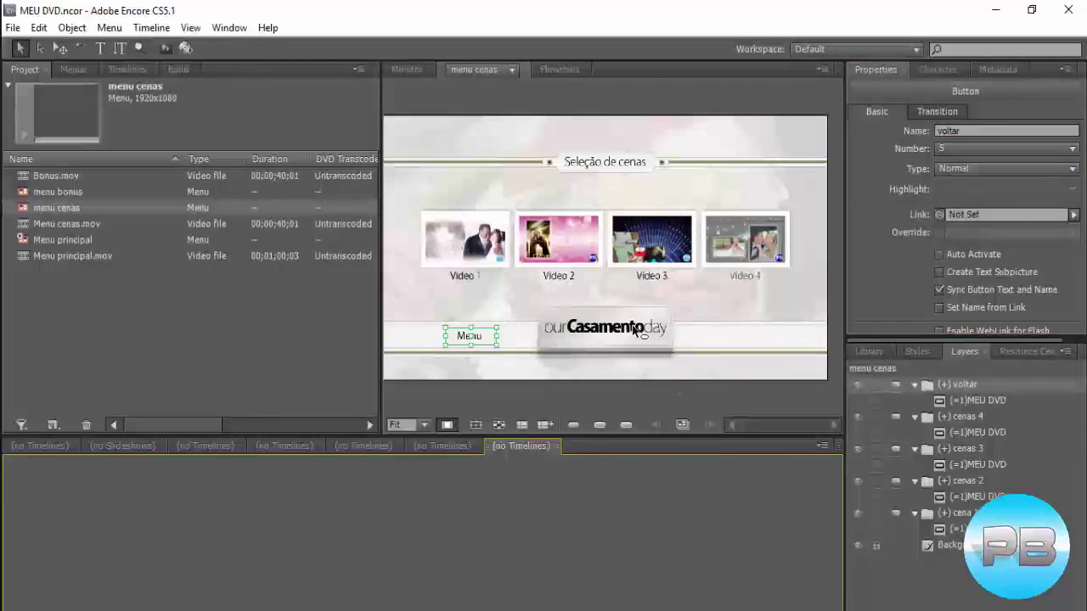
# On menu bonus, paste a button and move it onto Item 1.
pyautogui.click(513, 73)
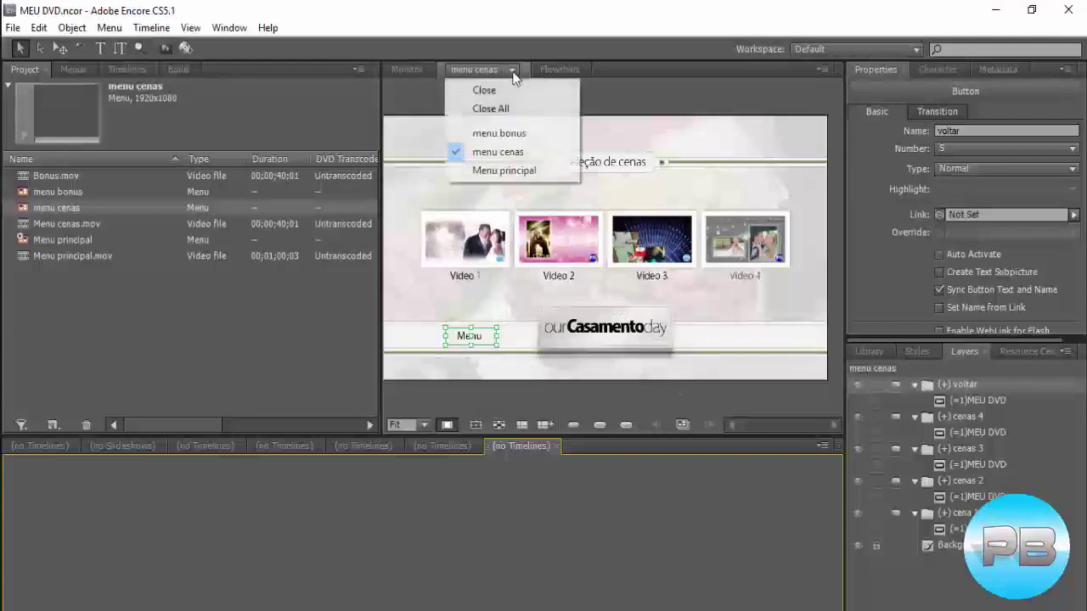
pyautogui.click(503, 131)
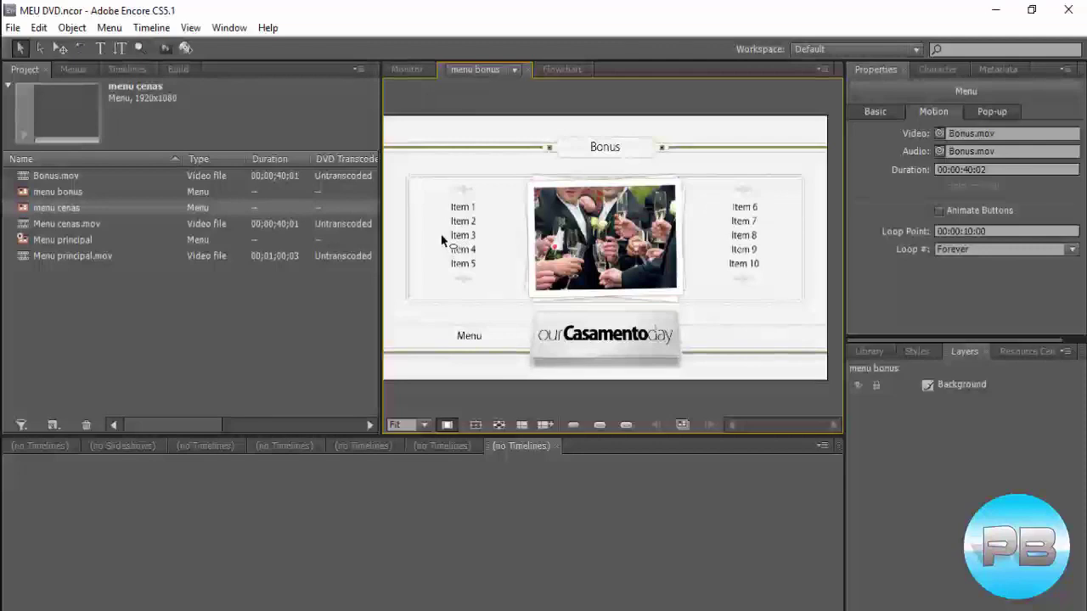
pyautogui.hotkey('ctrl', 'v')
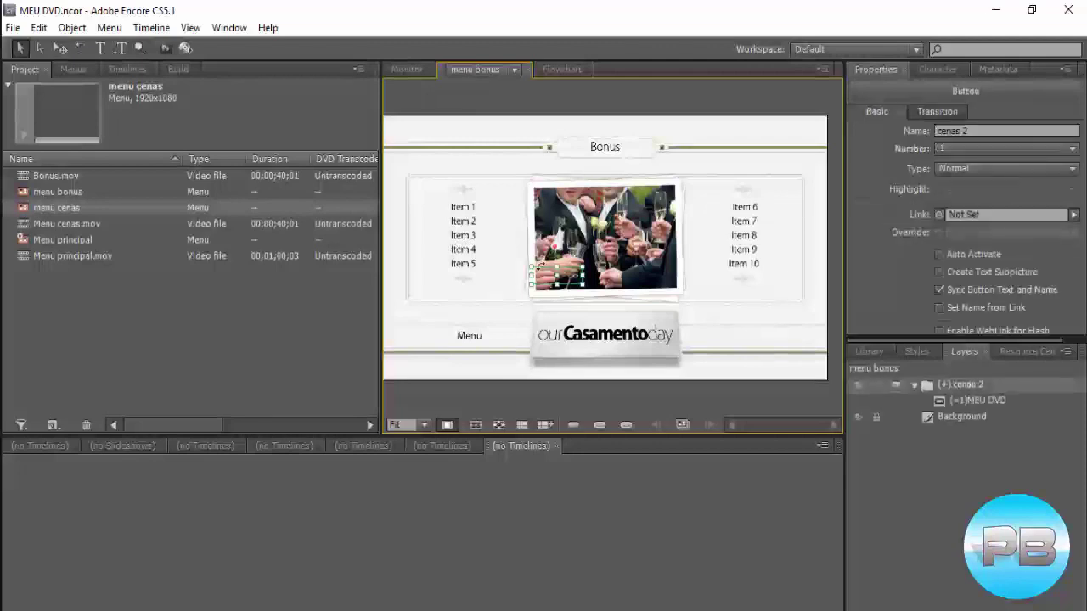
pyautogui.moveTo(554, 278); pyautogui.dragTo(463, 204)
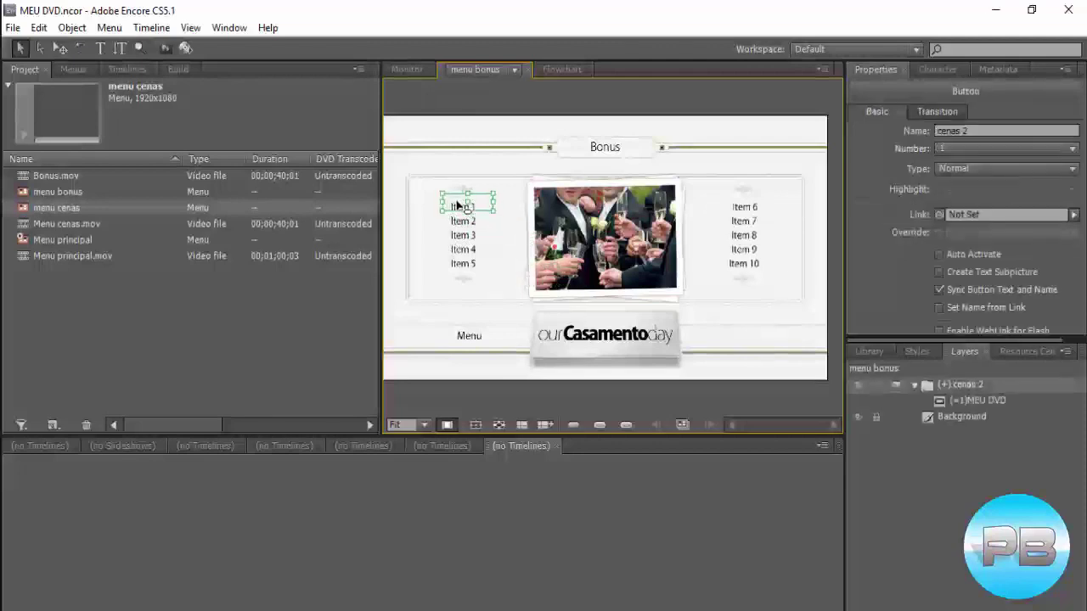
# At 50% zoom, shrink the button box to fit Item 1 and name it bonus 1.
pyautogui.click(423, 425)
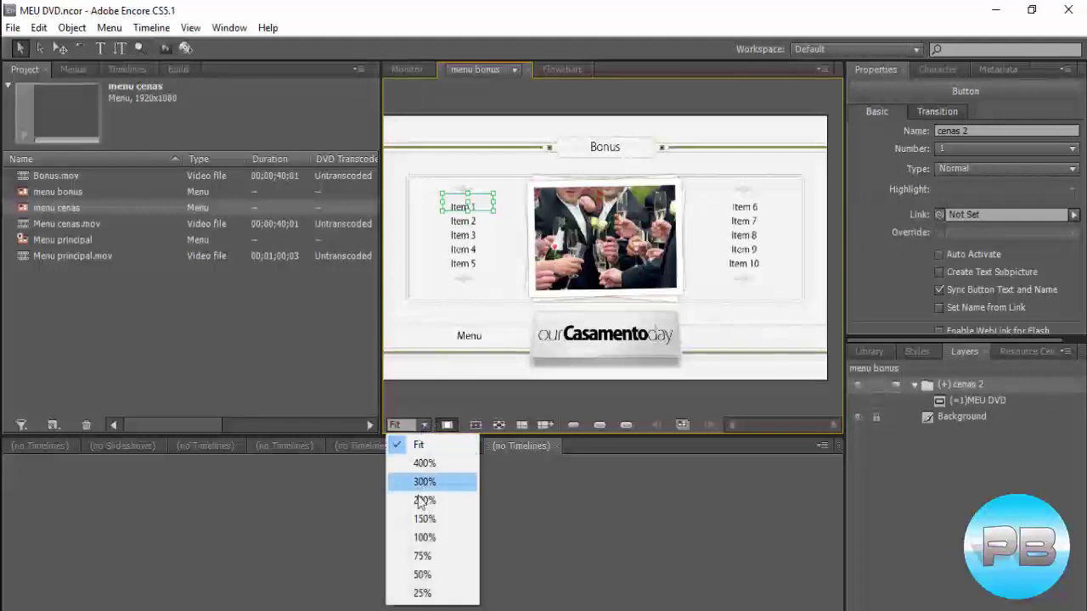
pyautogui.click(426, 559)
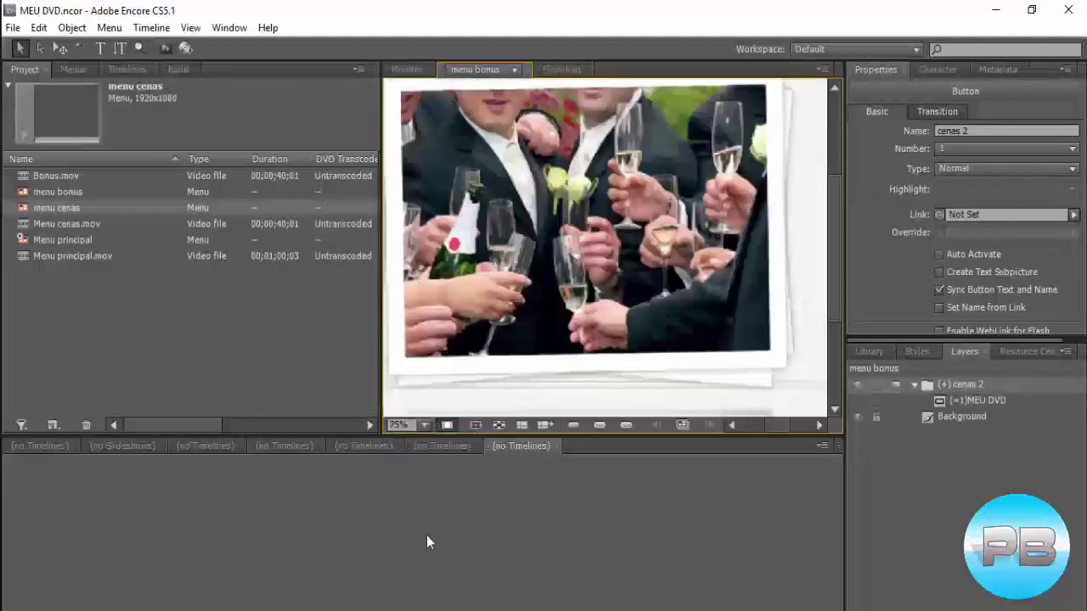
pyautogui.click(425, 425)
pyautogui.click(420, 572)
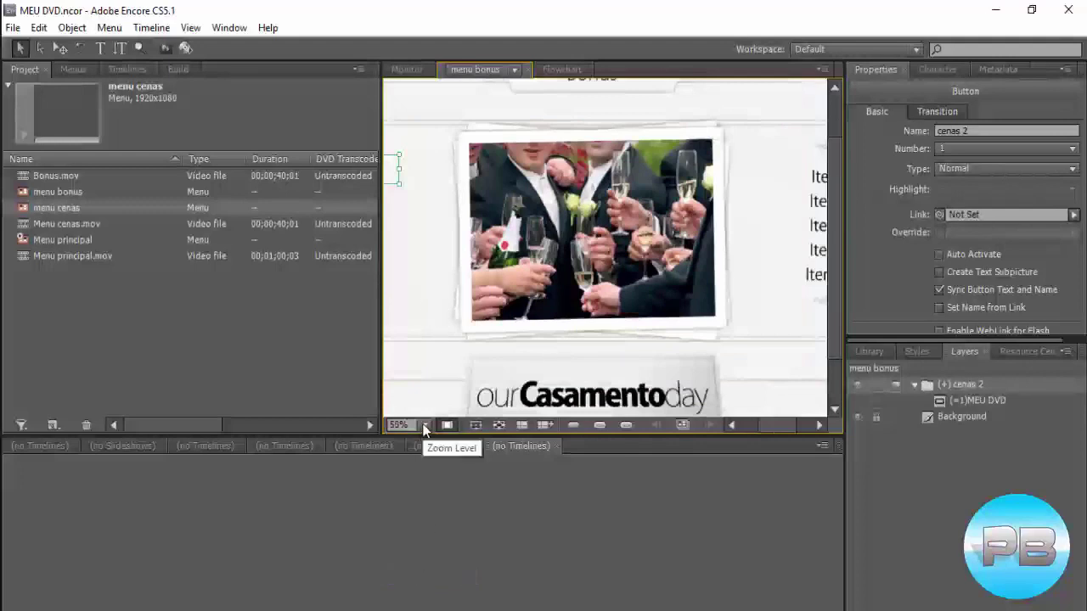
pyautogui.moveTo(772, 426); pyautogui.dragTo(761, 426)
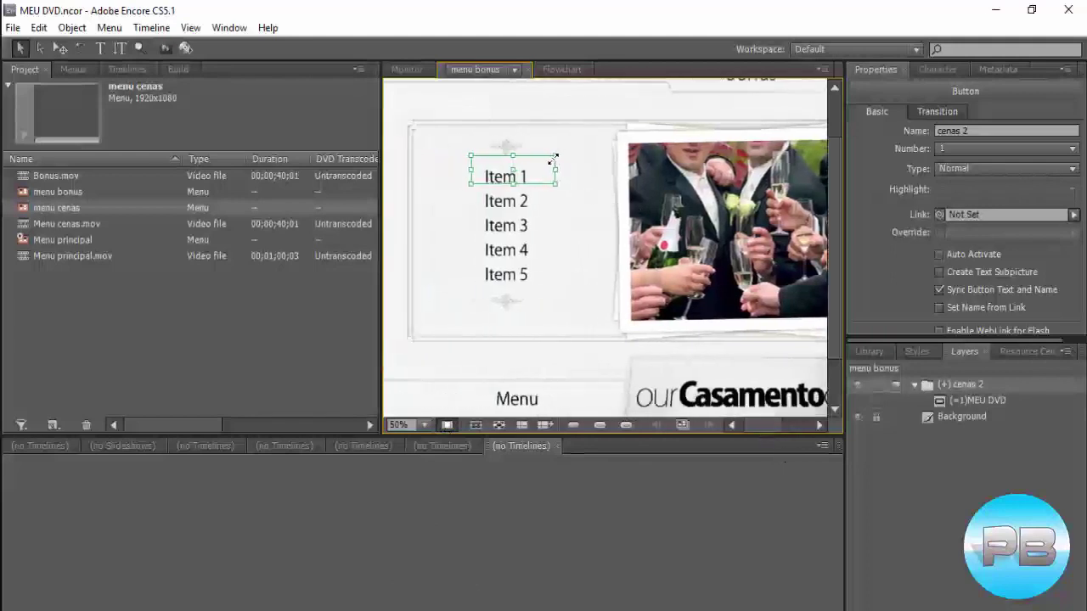
pyautogui.moveTo(558, 156); pyautogui.dragTo(526, 181)
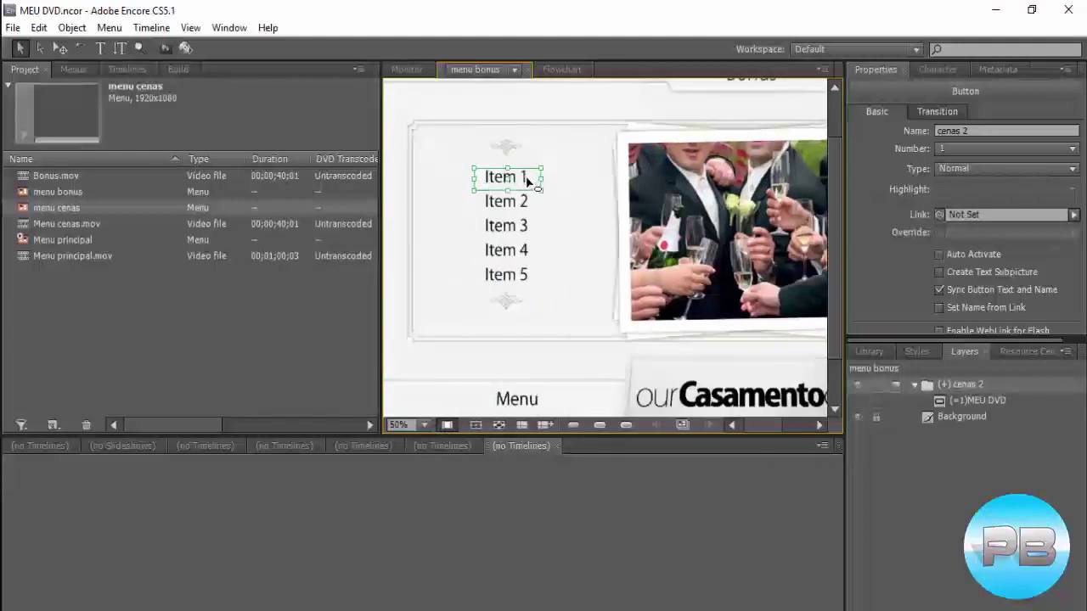
pyautogui.click(946, 131)
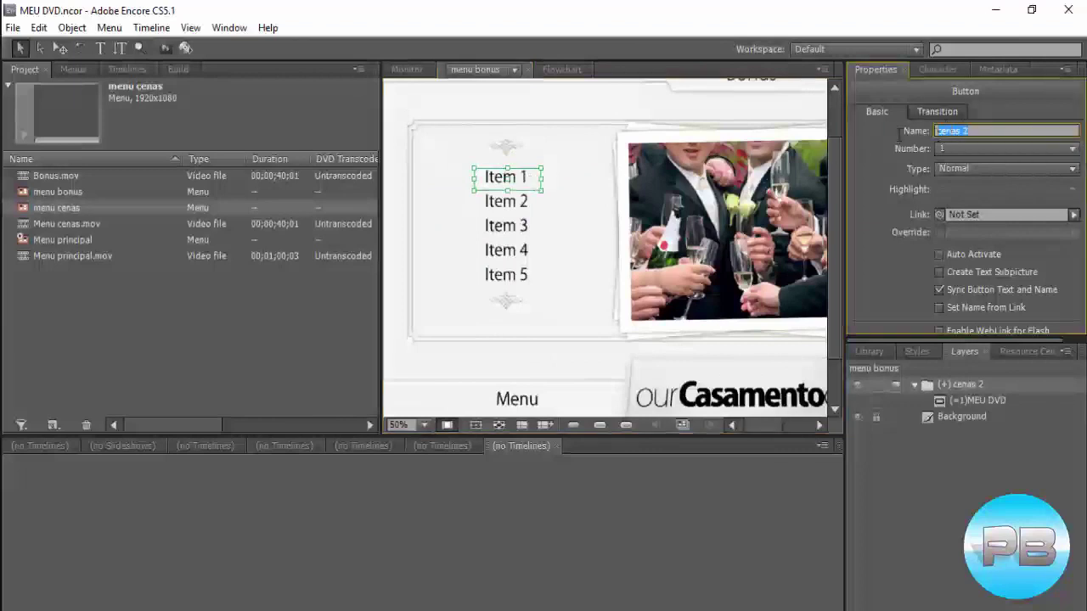
pyautogui.write('bonus 1')
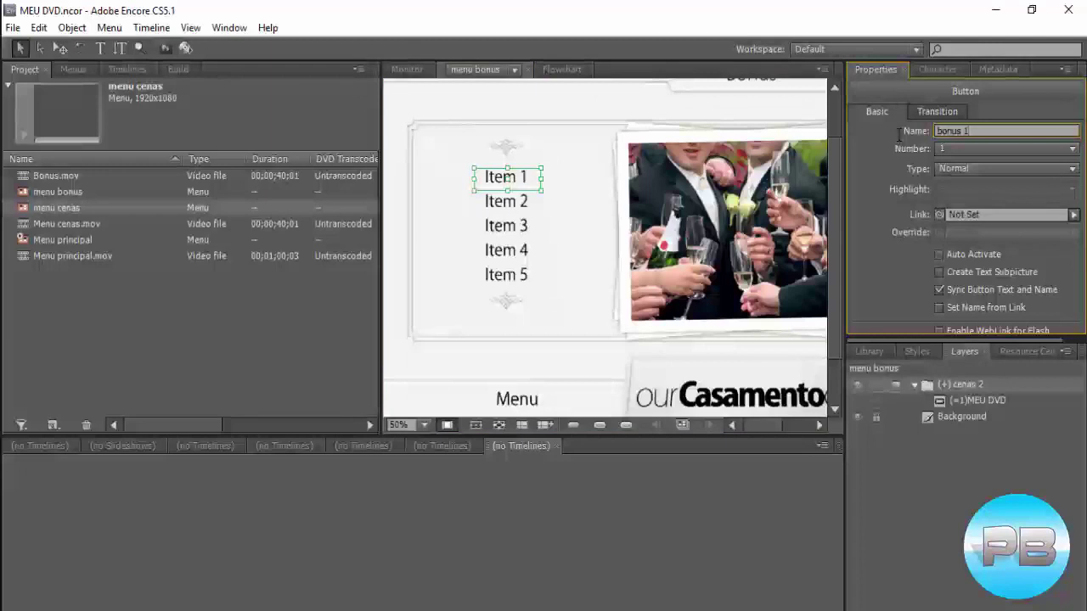
pyautogui.press('Return')
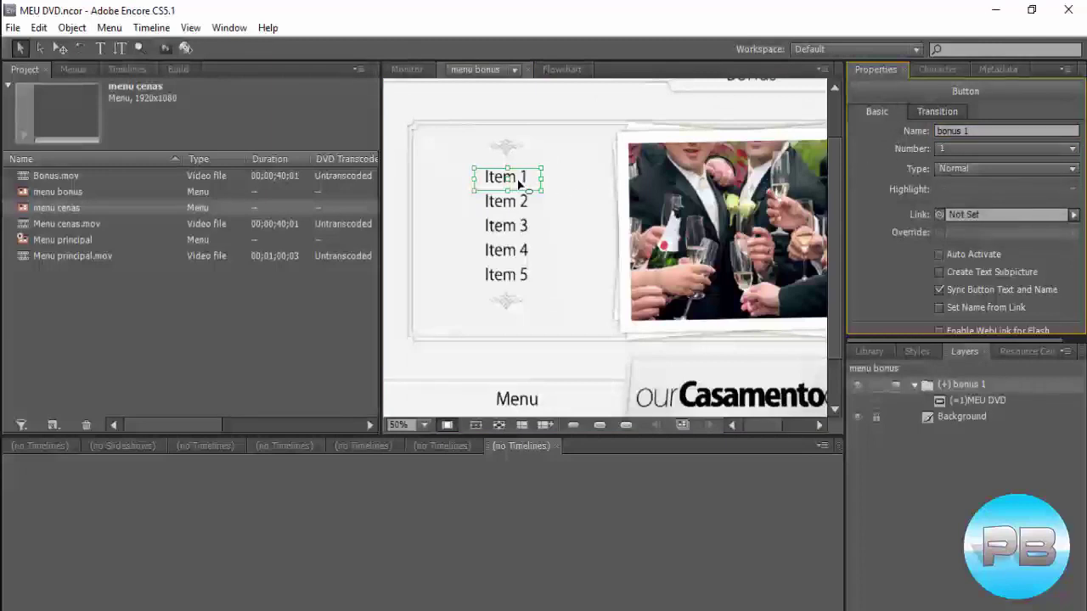
pyautogui.click(520, 184)
# Duplicate the button into bonus 2, bonus 3 and bonus 4 over Items 2–4.
pyautogui.hotkey('ctrl', 'd')
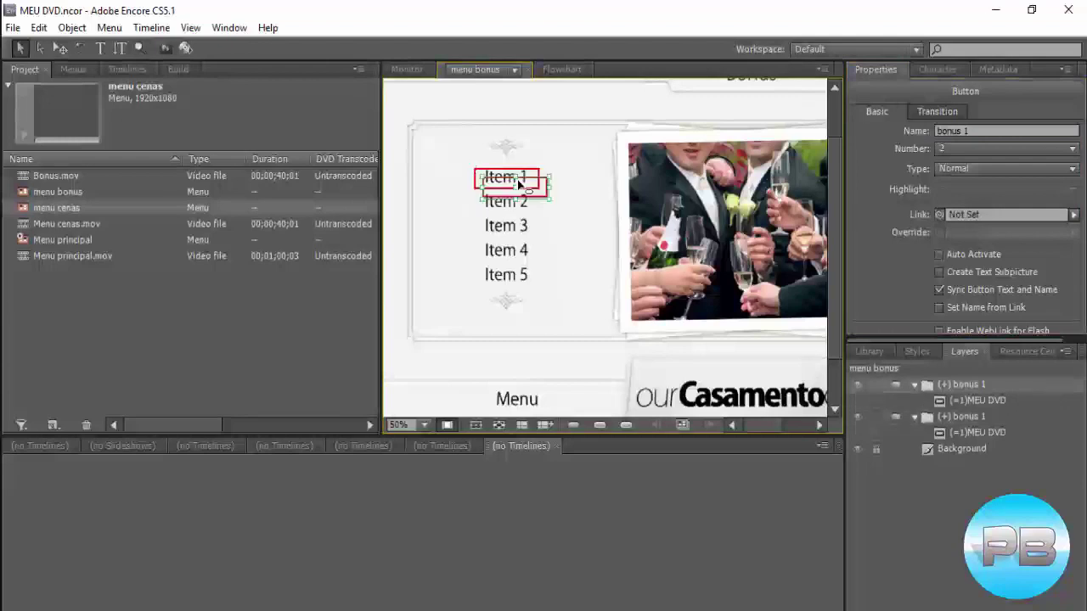
pyautogui.moveTo(520, 184); pyautogui.dragTo(521, 219)
pyautogui.click(998, 132)
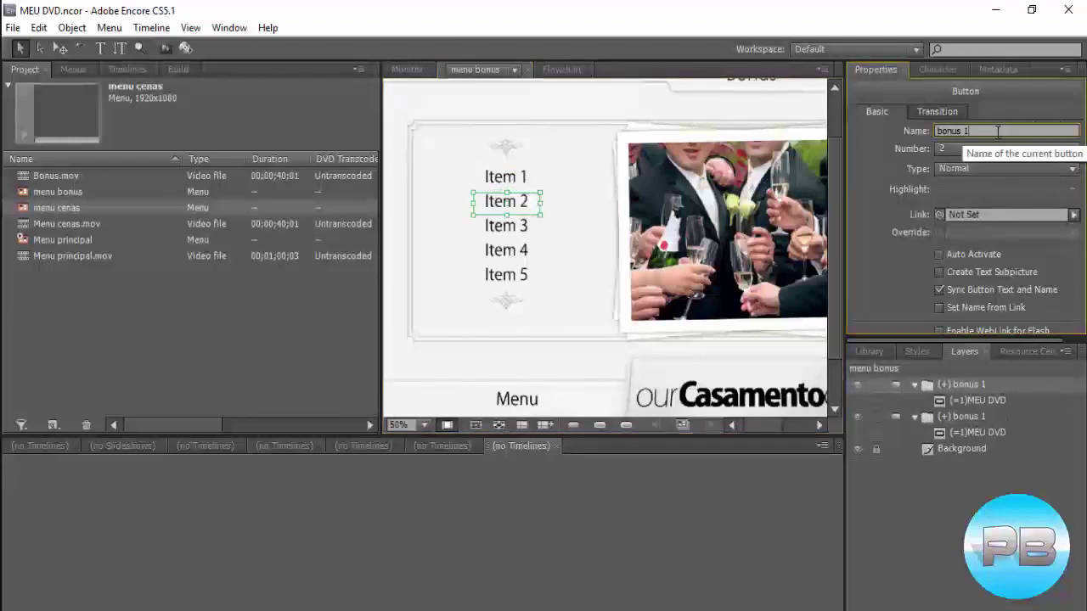
pyautogui.write('2')
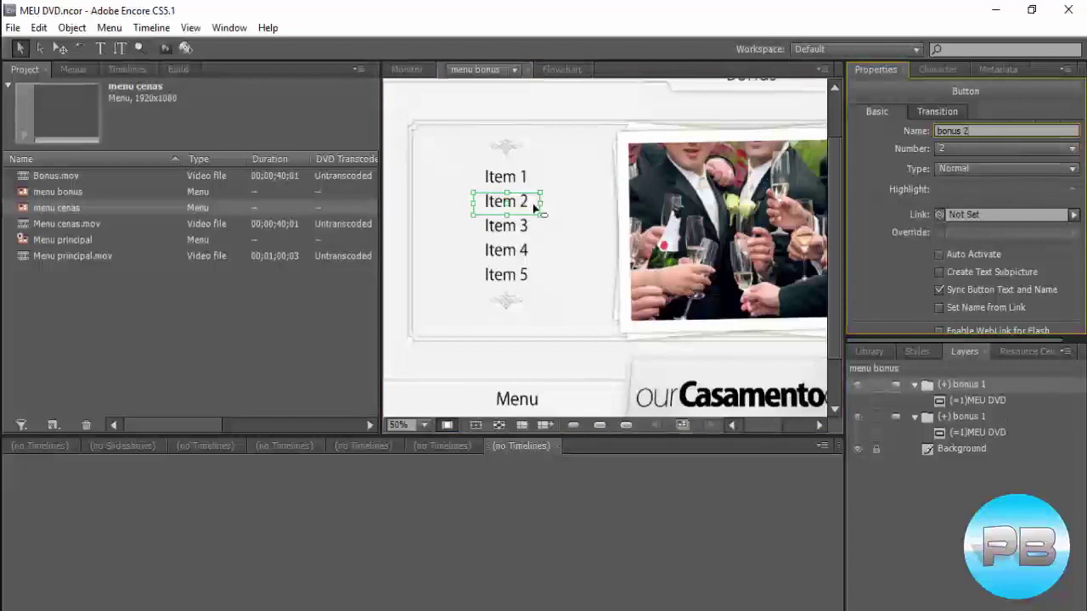
pyautogui.click(522, 205)
pyautogui.moveTo(522, 205)
pyautogui.mouseDown()
pyautogui.moveTo(535, 193)
pyautogui.moveTo(526, 231)
pyautogui.mouseUp()
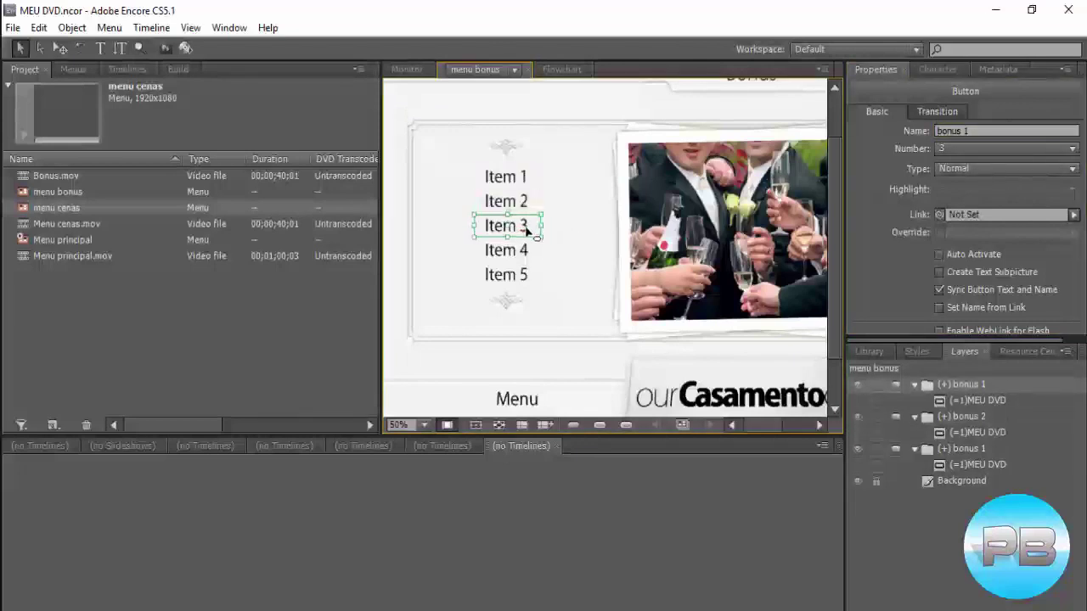
pyautogui.click(983, 133)
pyautogui.write('3')
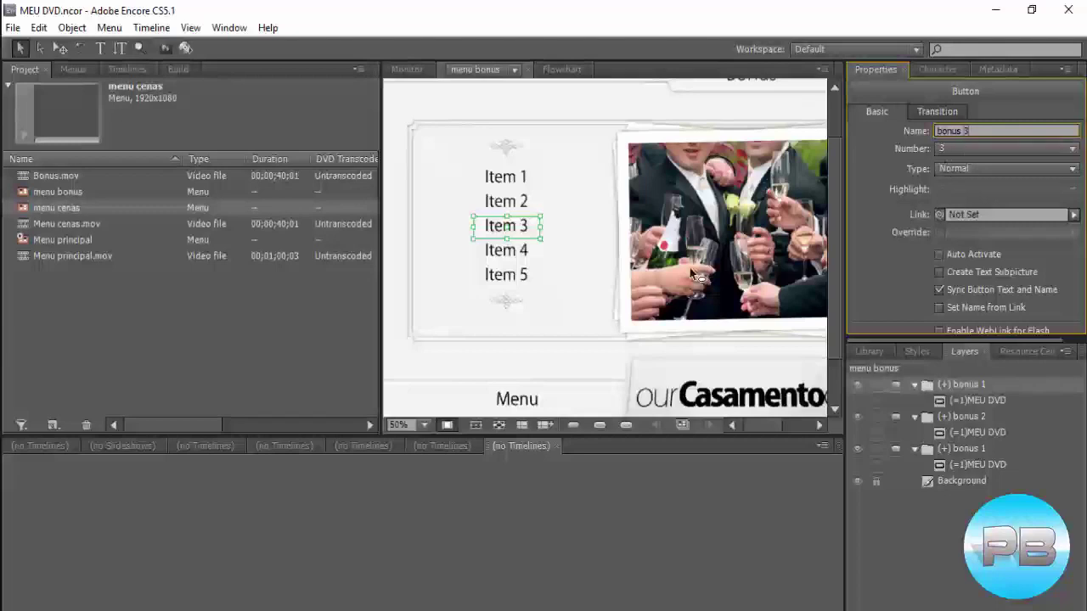
pyautogui.click(578, 259)
pyautogui.click(513, 235)
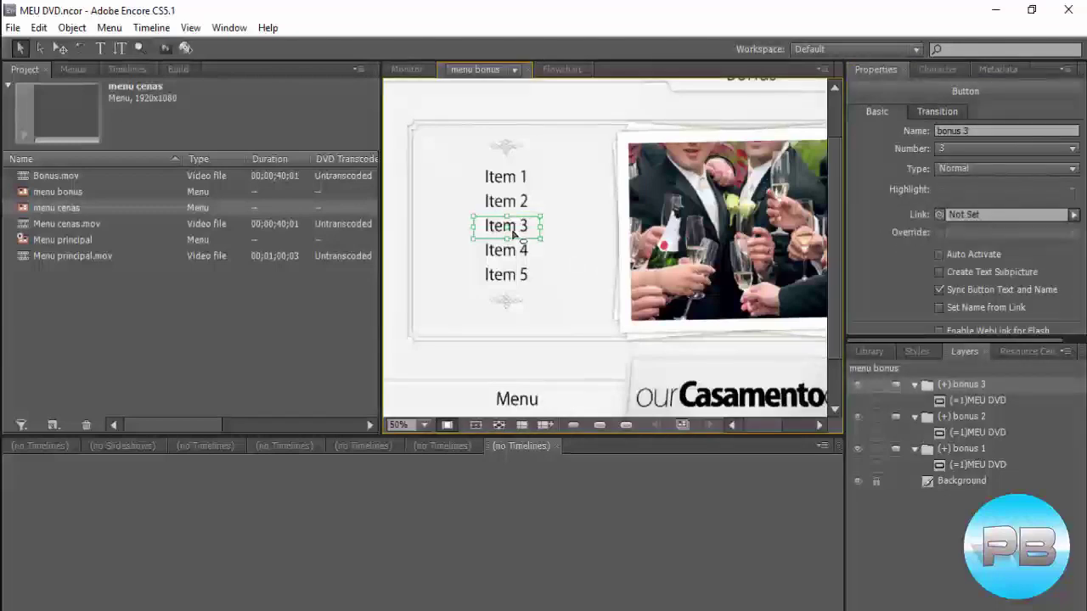
pyautogui.hotkey('ctrl', 'd')
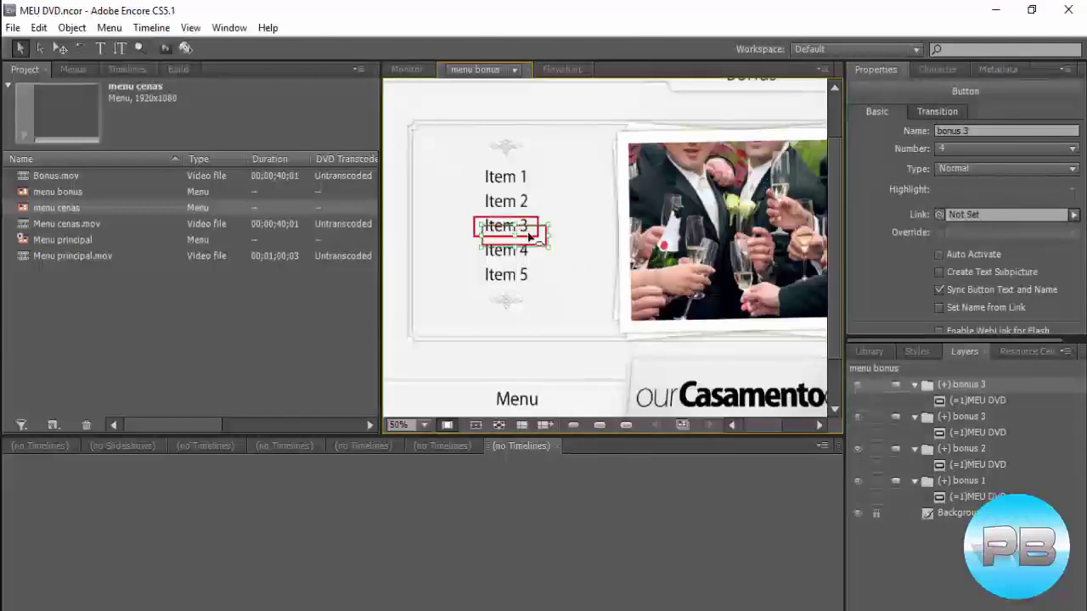
pyautogui.moveTo(513, 234); pyautogui.dragTo(522, 253)
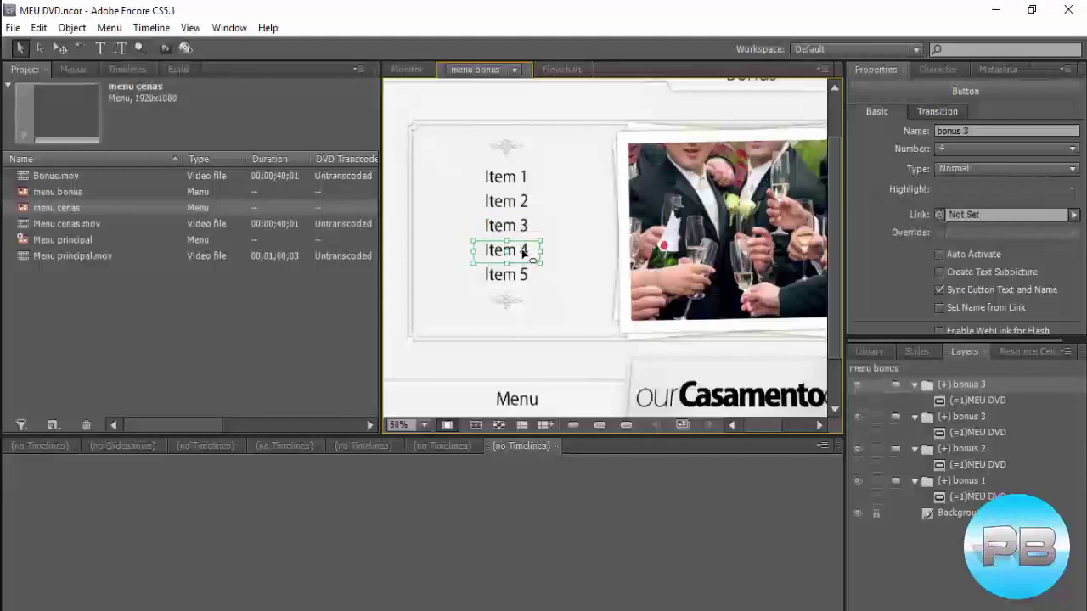
pyautogui.click(977, 131)
pyautogui.write('4')
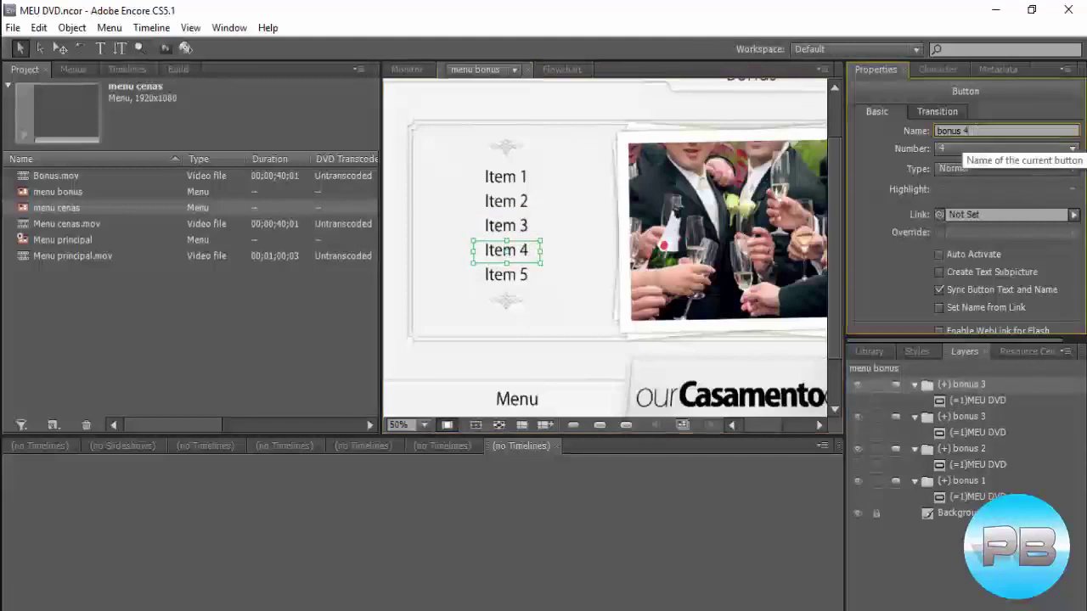
pyautogui.press('Return')
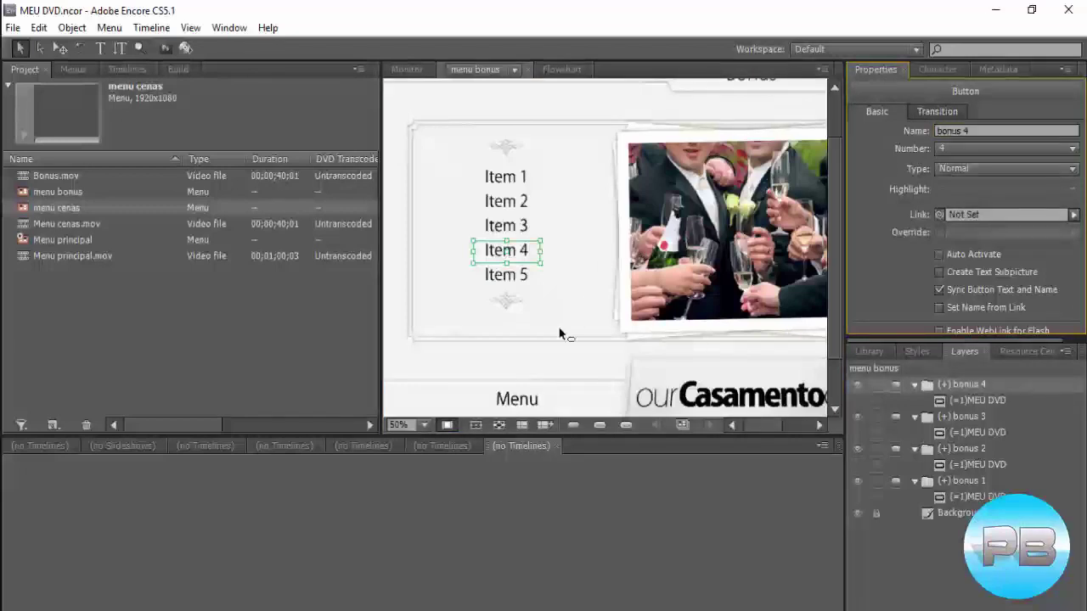
# Paste a button over the Menu text, name it voltar 2, and fit the view.
pyautogui.hotkey('ctrl', 'v')
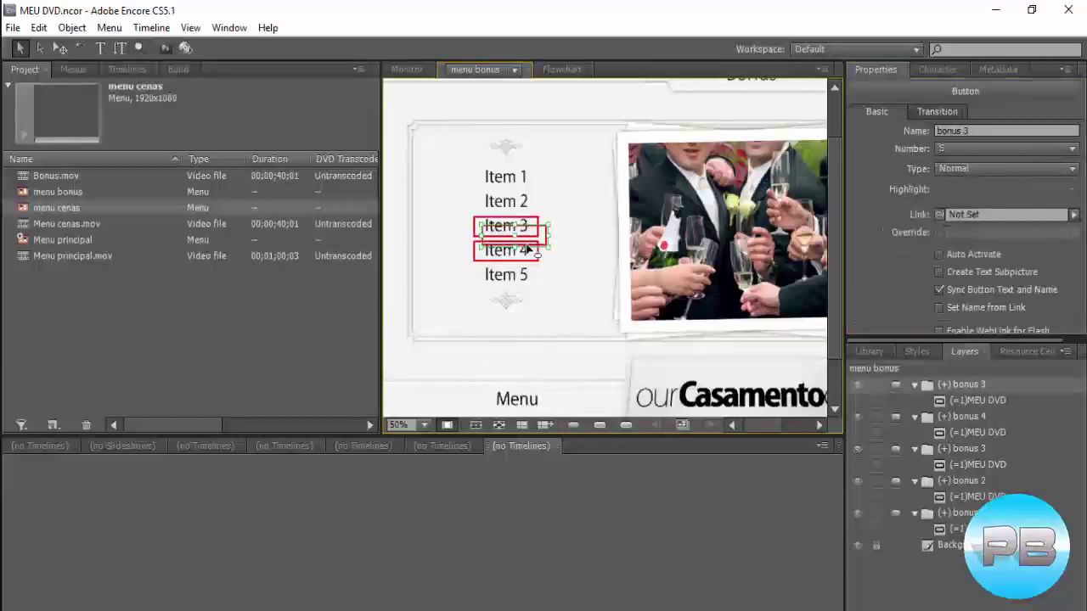
pyautogui.moveTo(530, 238)
pyautogui.mouseDown()
pyautogui.moveTo(525, 406)
pyautogui.moveTo(537, 406)
pyautogui.mouseUp()
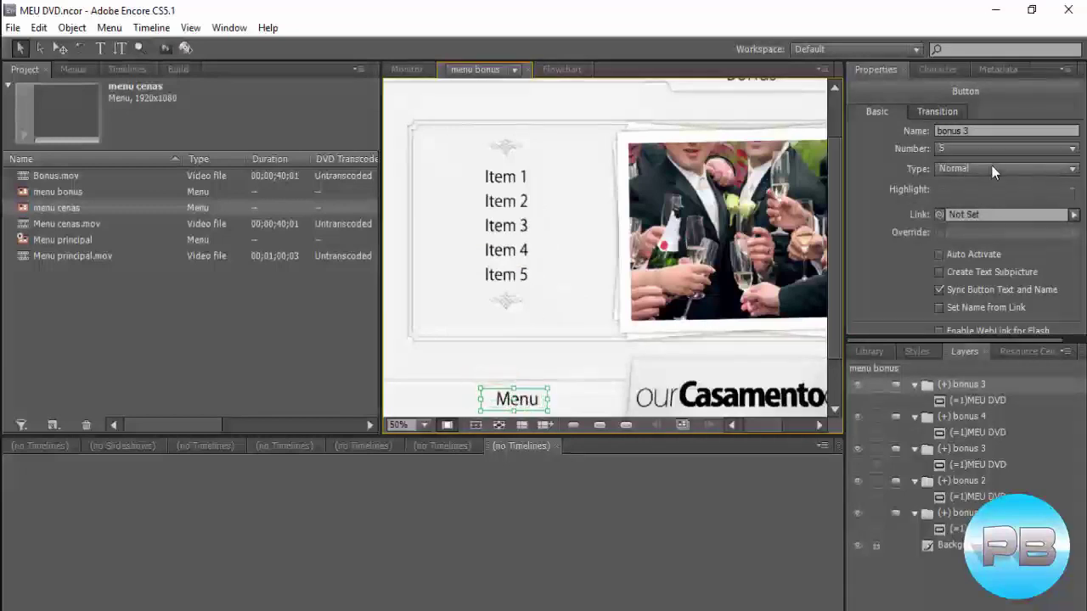
pyautogui.moveTo(983, 132); pyautogui.dragTo(930, 131)
pyautogui.write('vo')
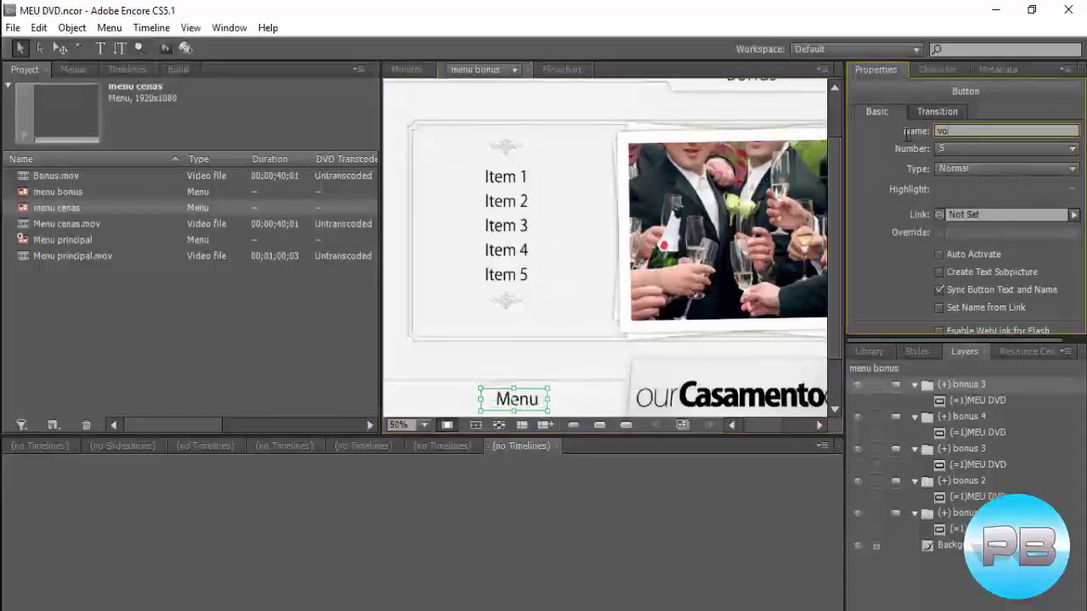
pyautogui.write('ltar 2')
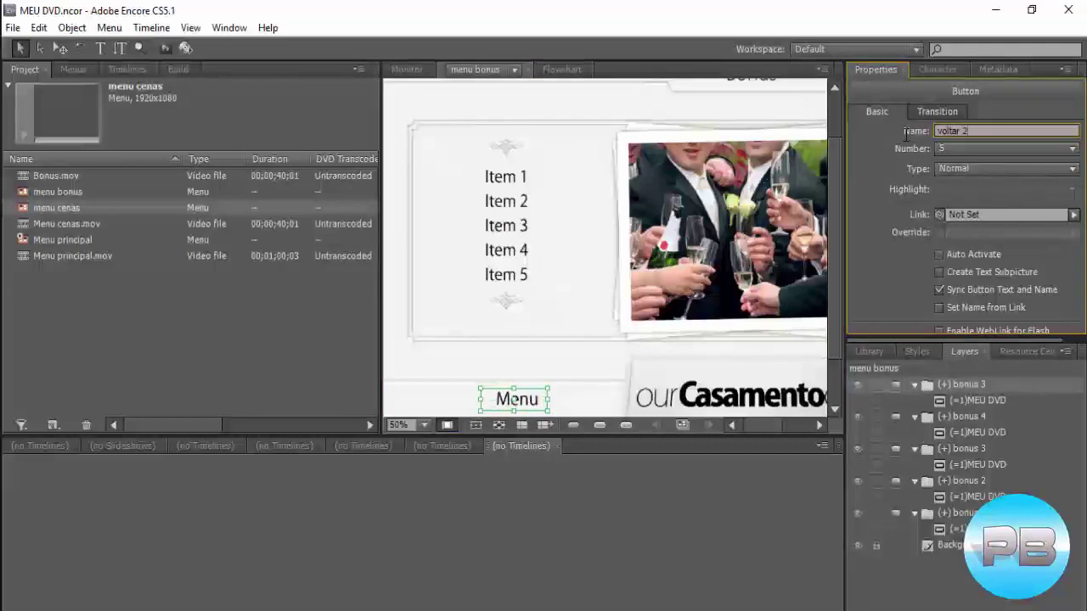
pyautogui.click(424, 425)
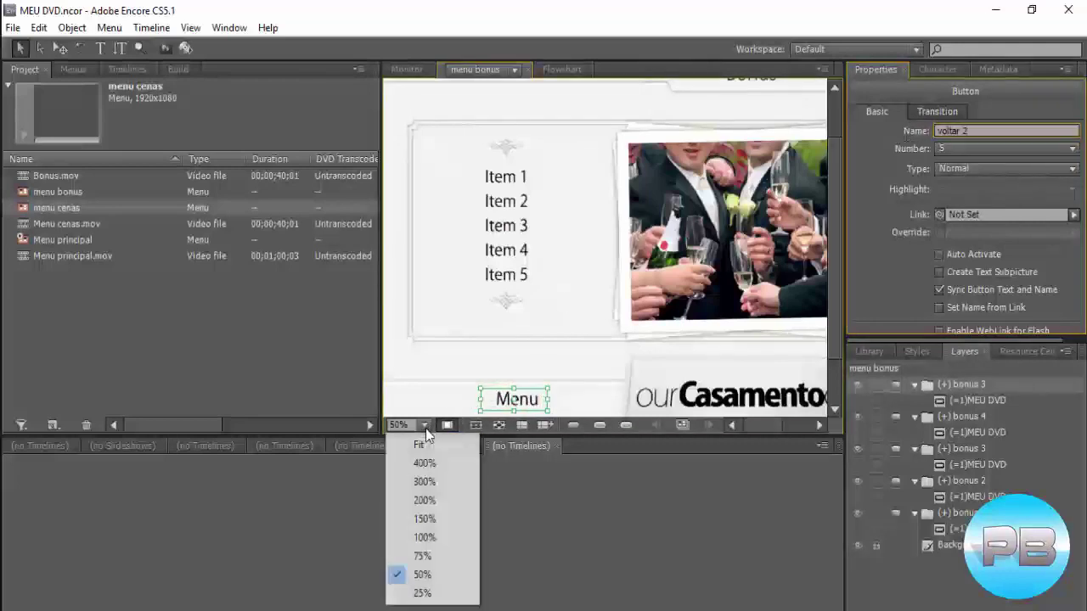
pyautogui.click(422, 444)
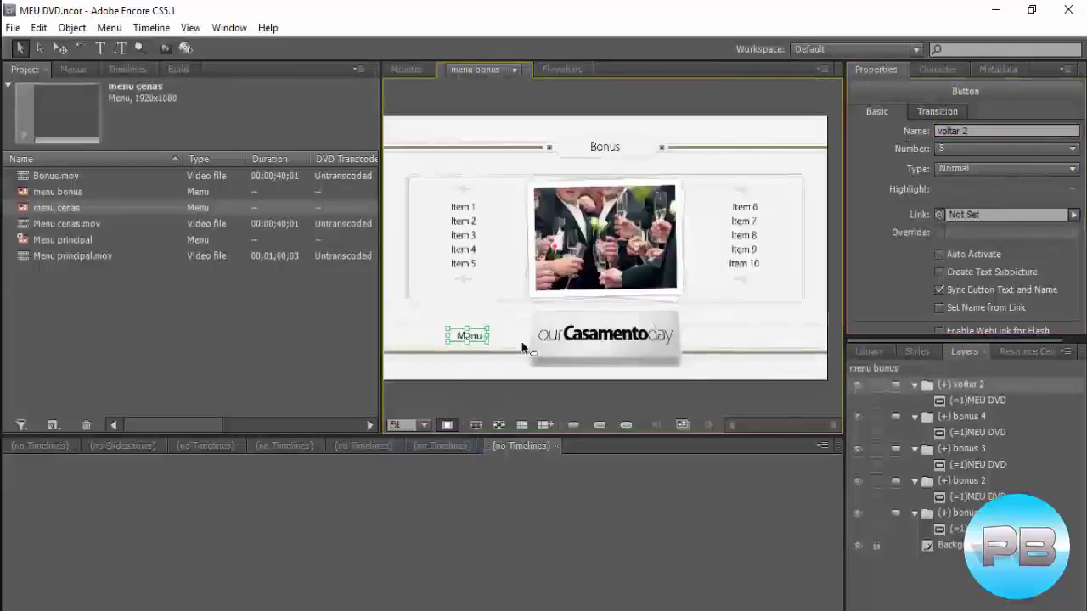
# Switch to menu cenas and turn on its button highlights.
pyautogui.click(478, 372)
pyautogui.click(515, 69)
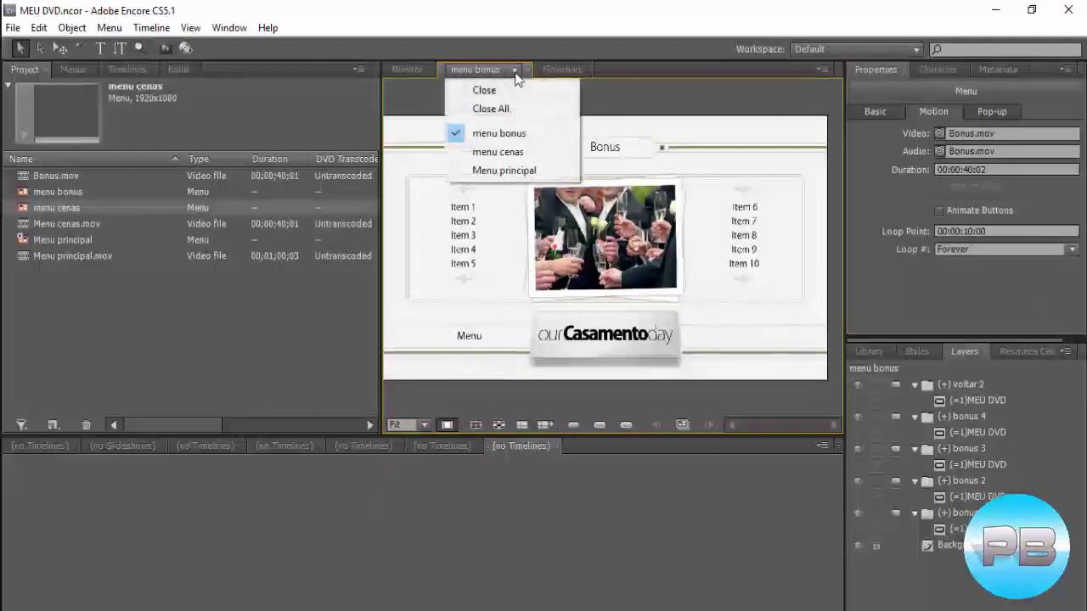
pyautogui.click(494, 169)
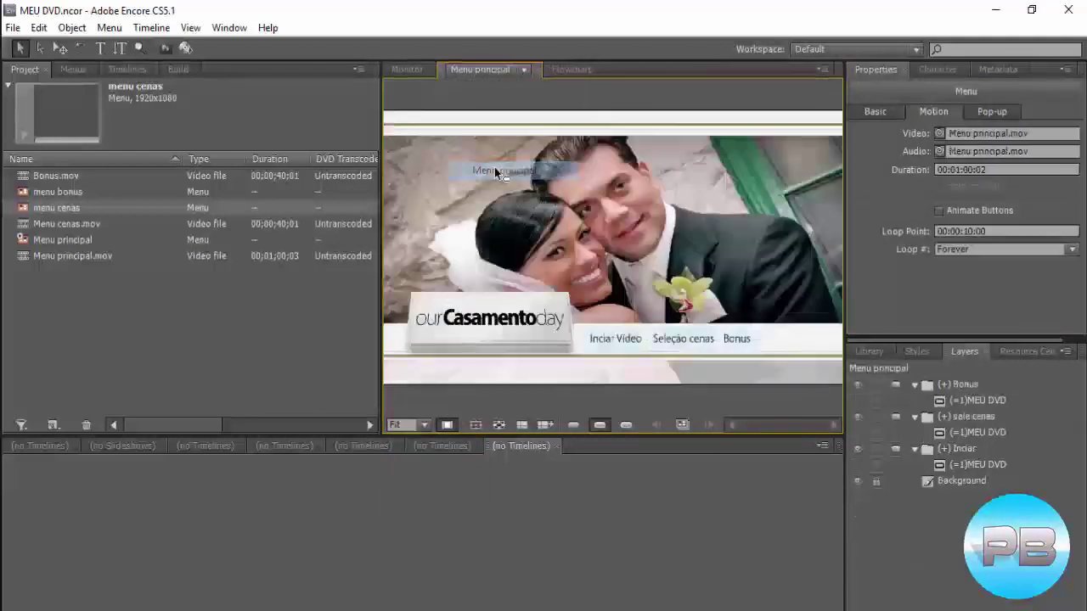
pyautogui.click(152, 345)
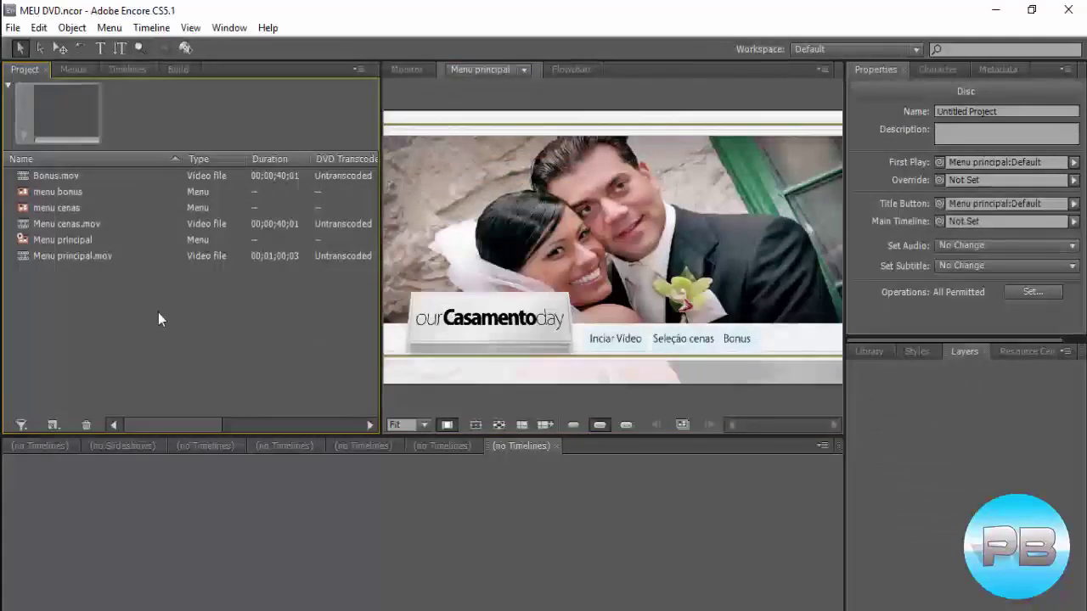
pyautogui.click(523, 71)
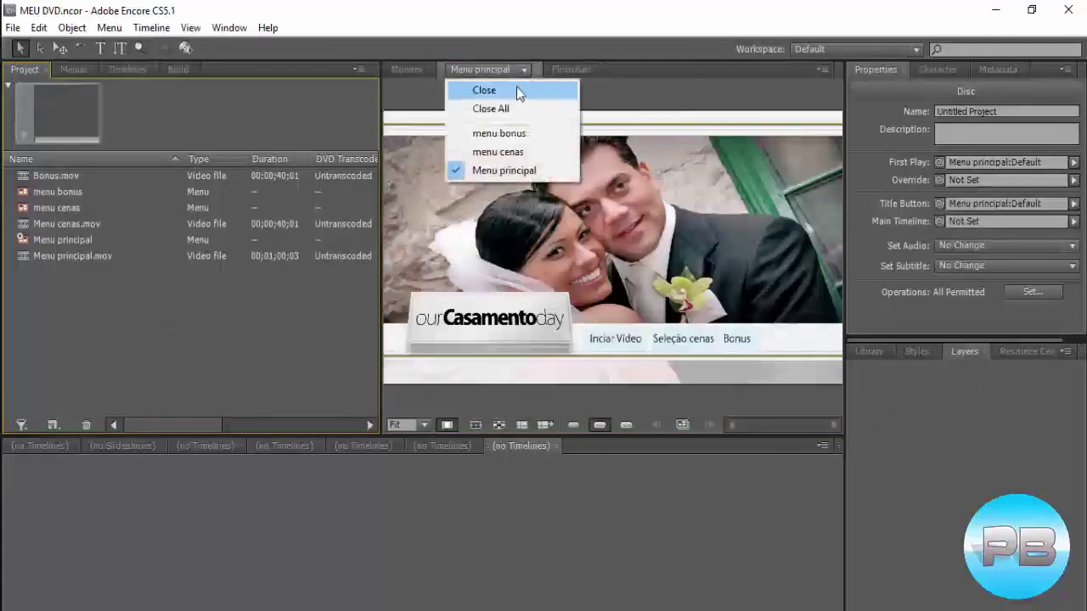
pyautogui.click(485, 153)
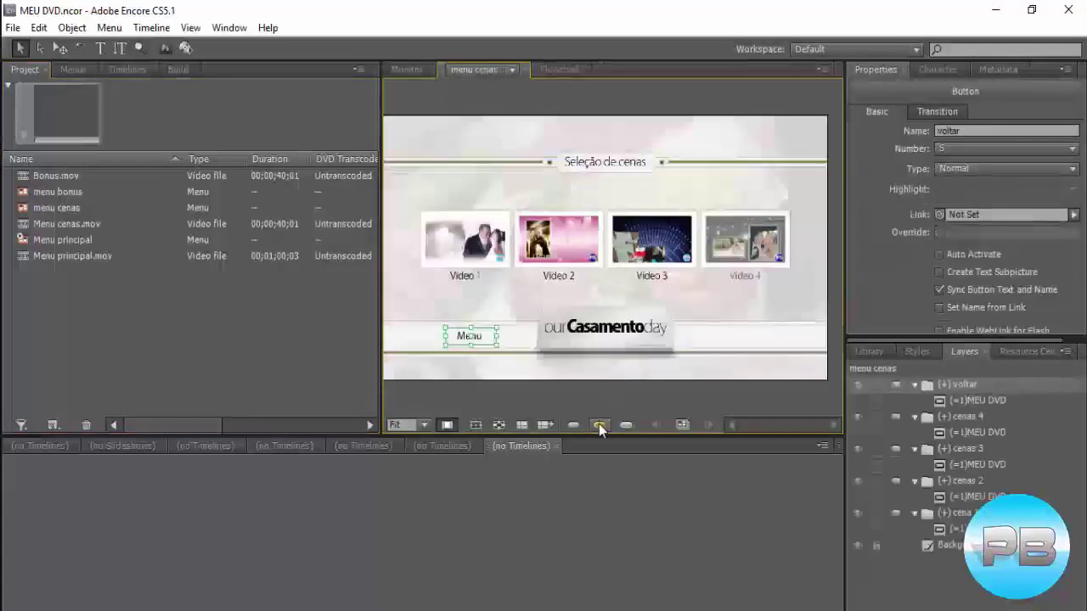
pyautogui.click(598, 424)
# Turn on button highlights on menu bonus, then return to Menu principal.
pyautogui.click(512, 71)
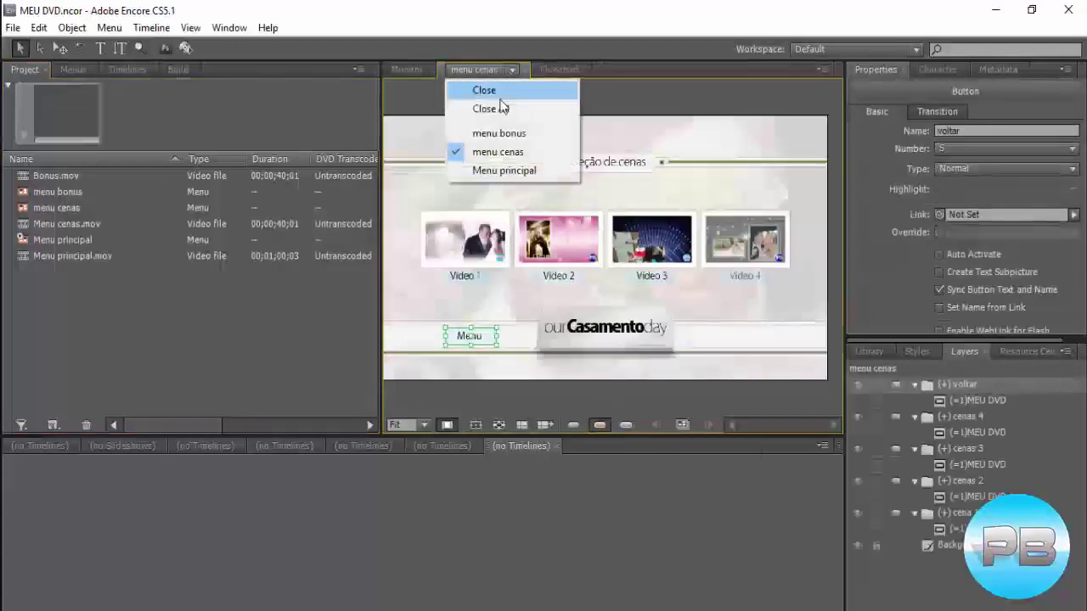
pyautogui.click(499, 131)
pyautogui.click(599, 426)
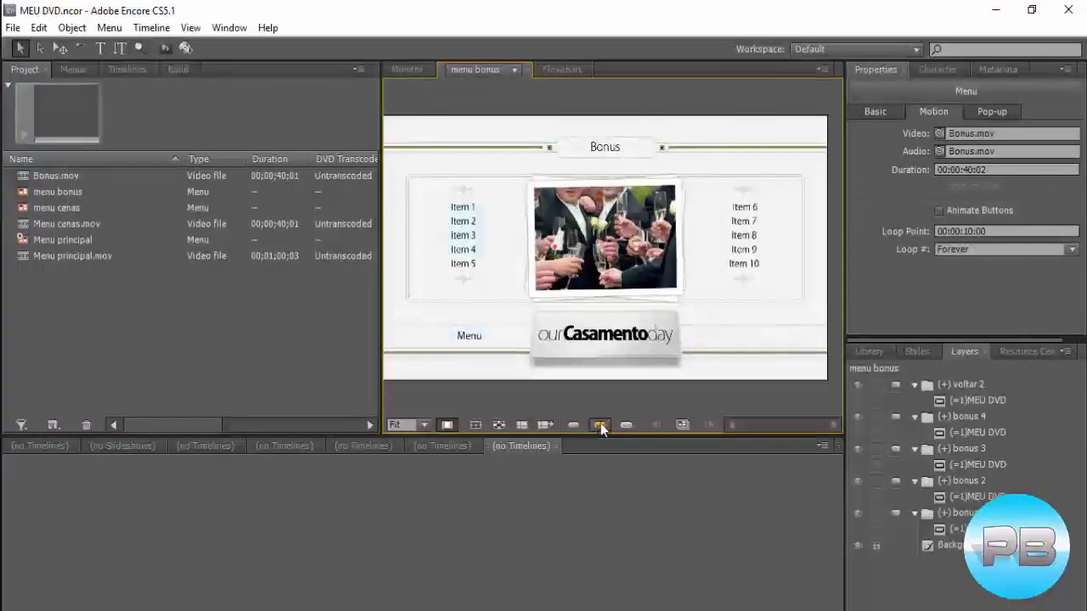
pyautogui.click(514, 72)
pyautogui.click(492, 170)
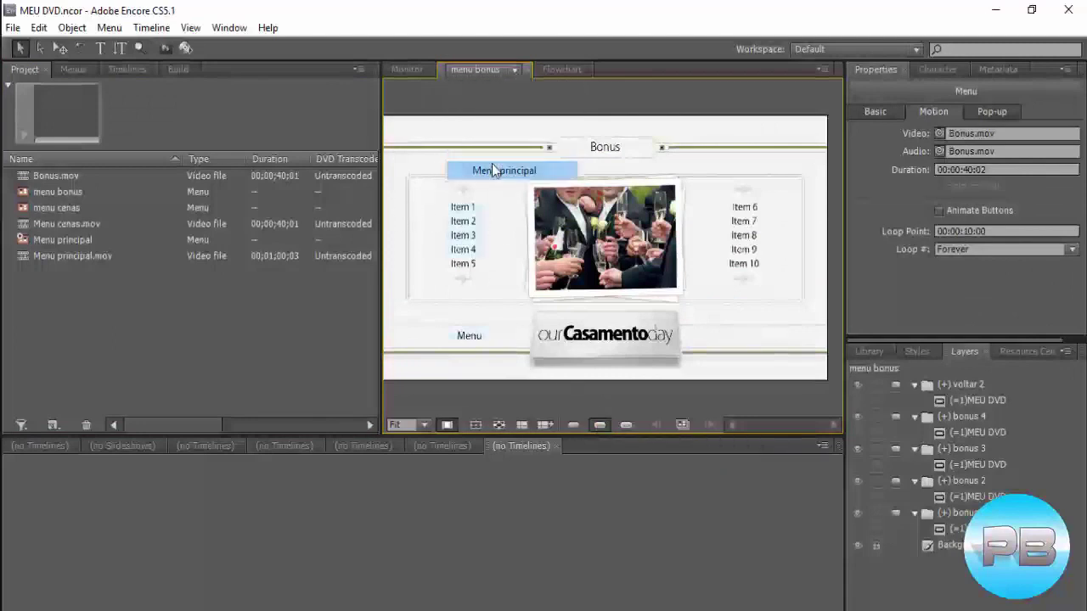
# Import Video 1, Video 2, Video 3 and Video 4 as timelines via Import As > Timeline.
pyautogui.click(106, 331)
pyautogui.rightClick(86, 315)
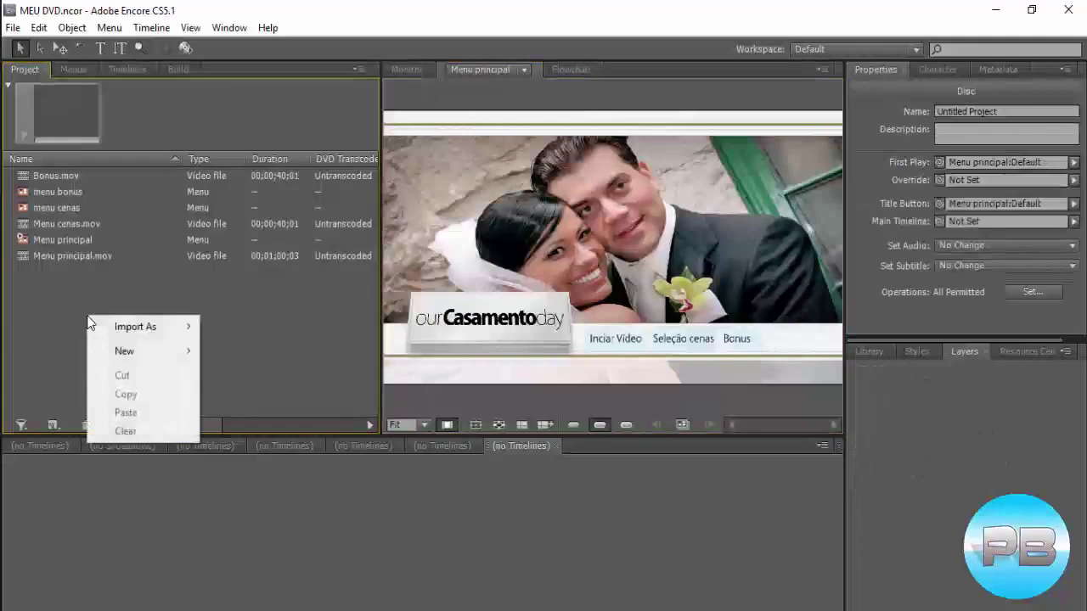
pyautogui.moveTo(145, 331)
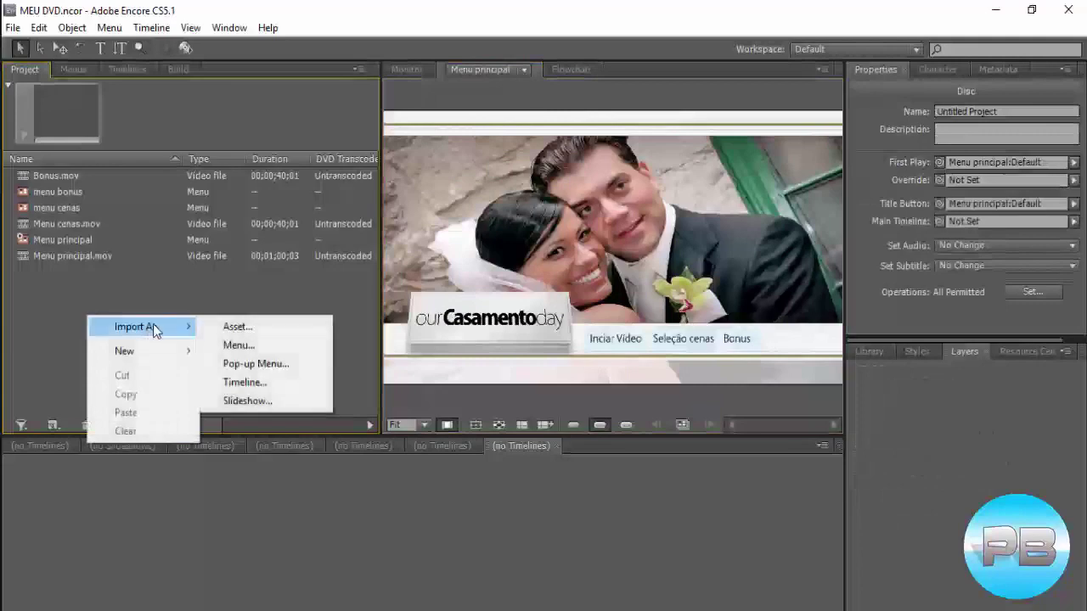
pyautogui.click(263, 382)
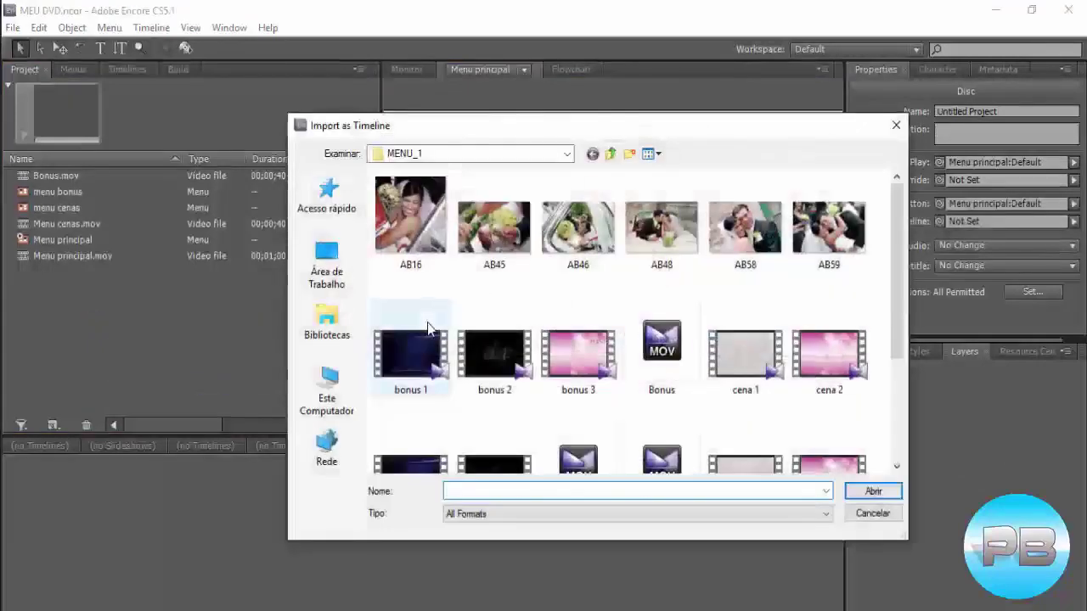
pyautogui.click(686, 386)
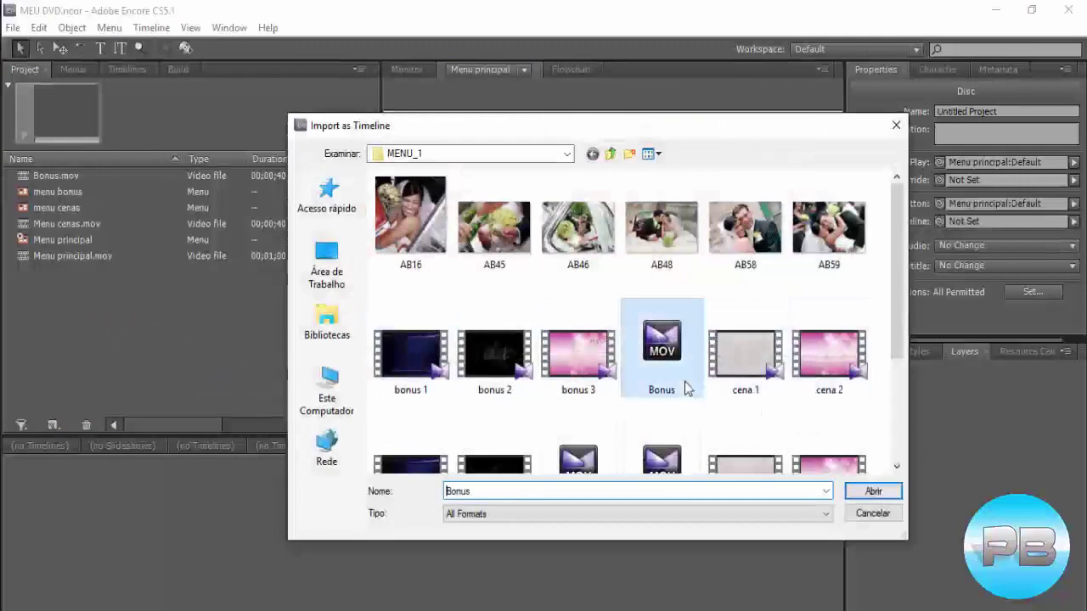
pyautogui.press('v')
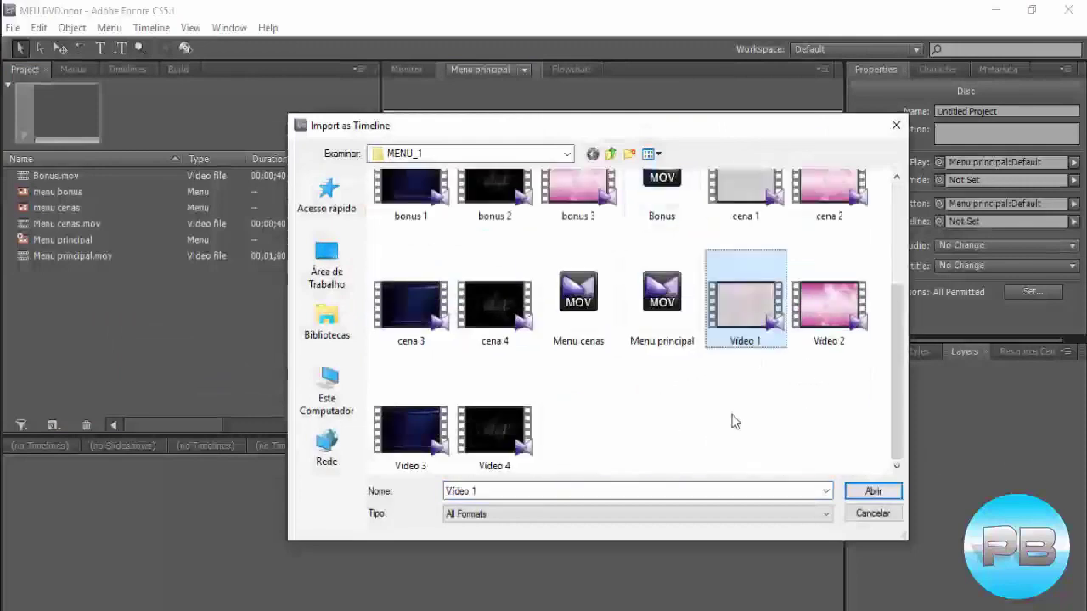
pyautogui.keyDown('ctrl'); pyautogui.click(820, 319); pyautogui.keyUp('ctrl')
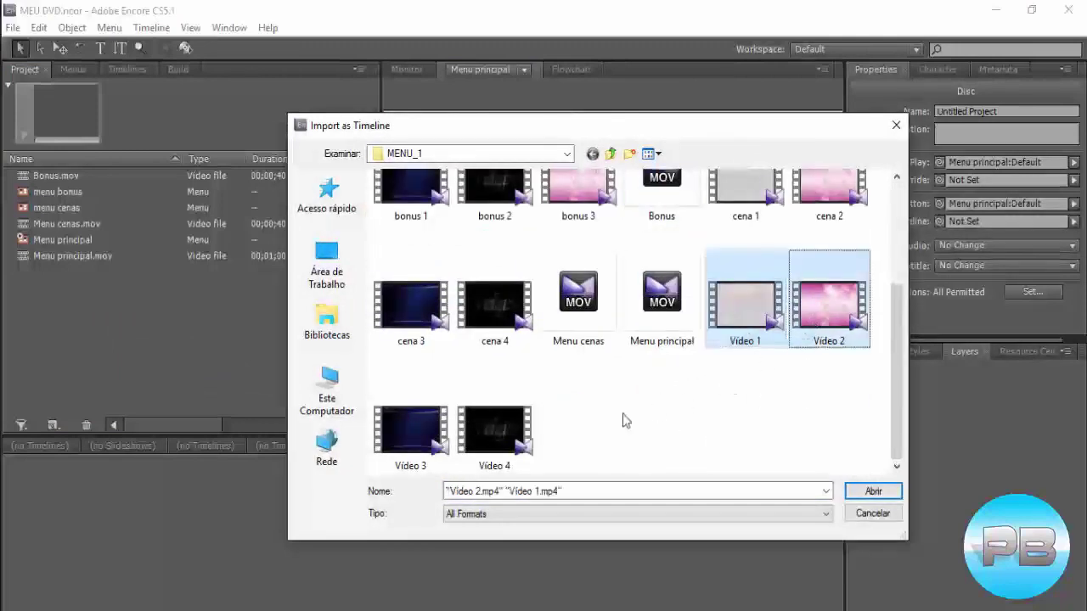
pyautogui.keyDown('ctrl'); pyautogui.click(416, 444); pyautogui.keyUp('ctrl')
pyautogui.keyDown('ctrl'); pyautogui.click(514, 446); pyautogui.keyUp('ctrl')
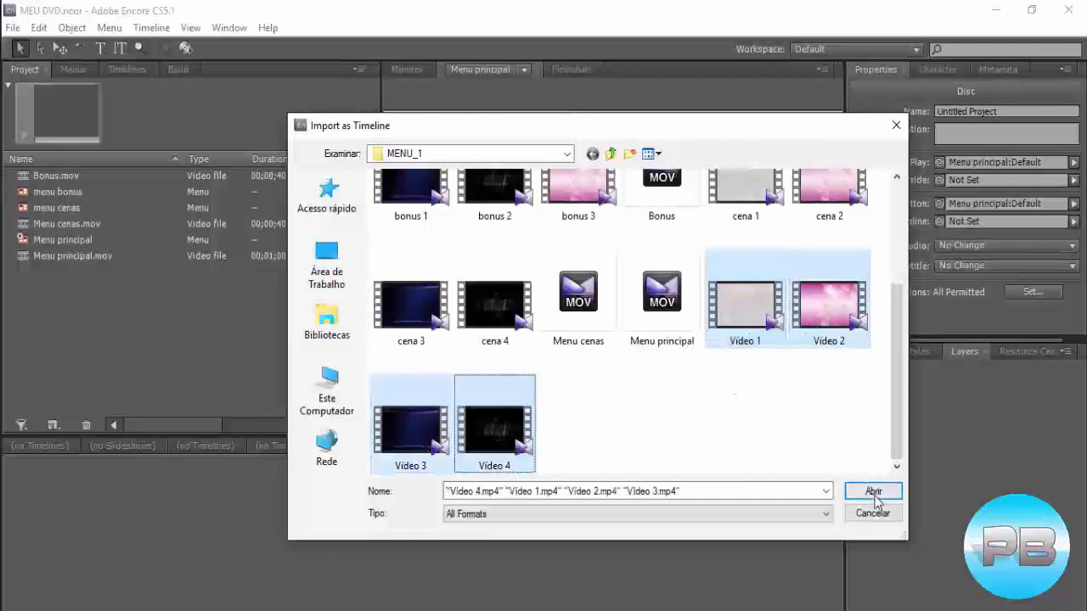
pyautogui.click(875, 492)
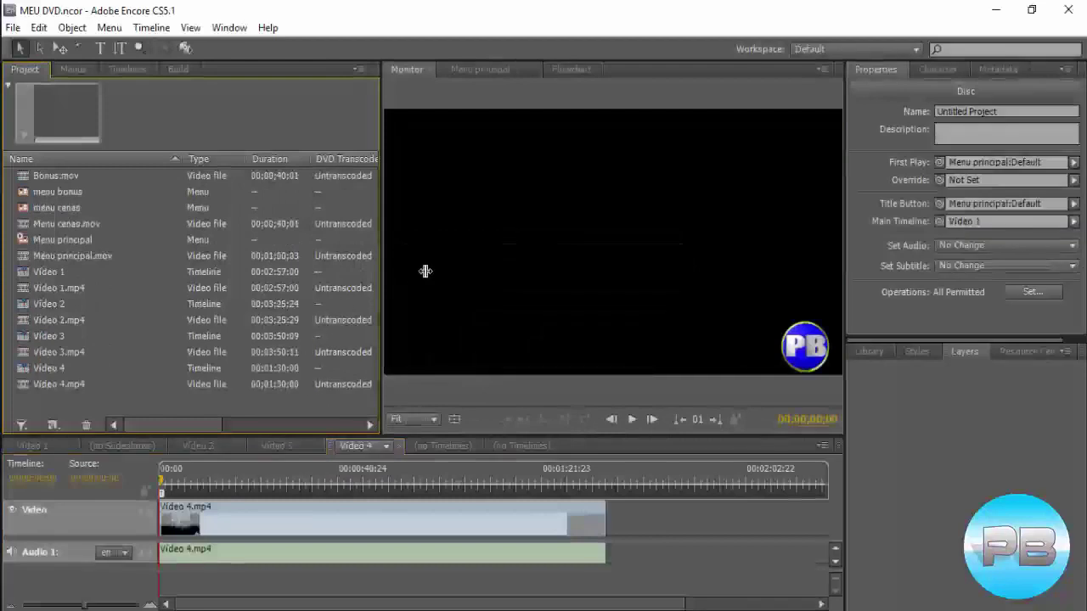
# Link the Inciar button on Menu principal to Video 1:Chapter 1.
pyautogui.click(507, 75)
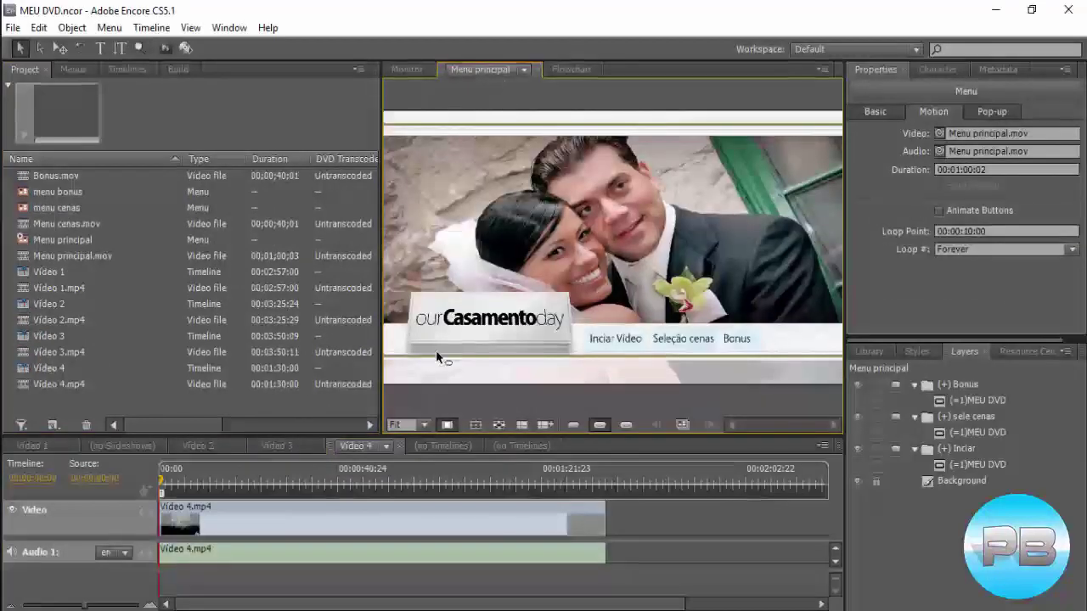
pyautogui.click(616, 343)
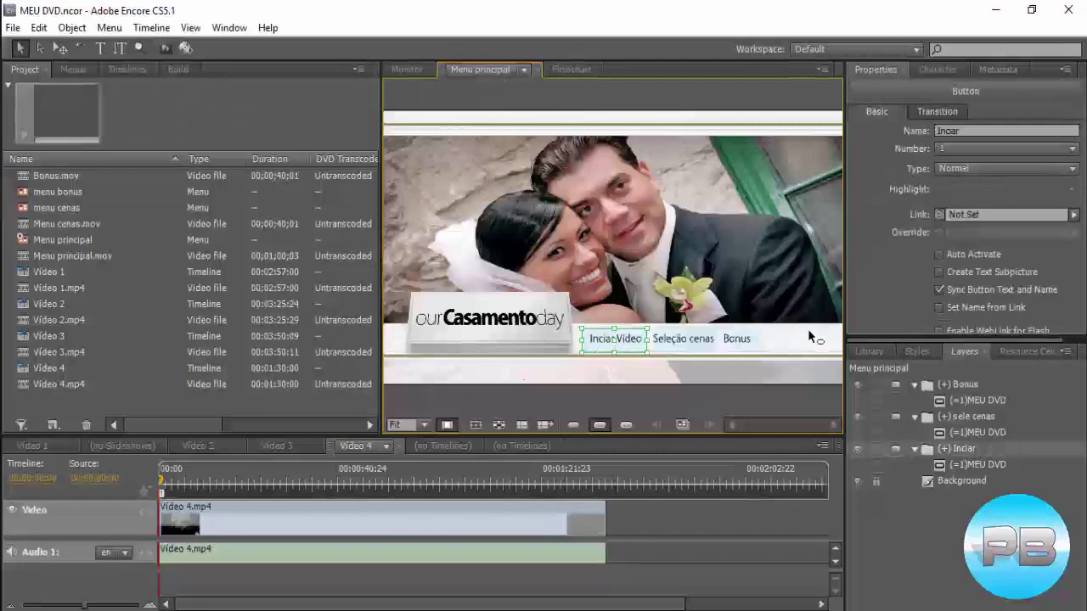
pyautogui.click(937, 215)
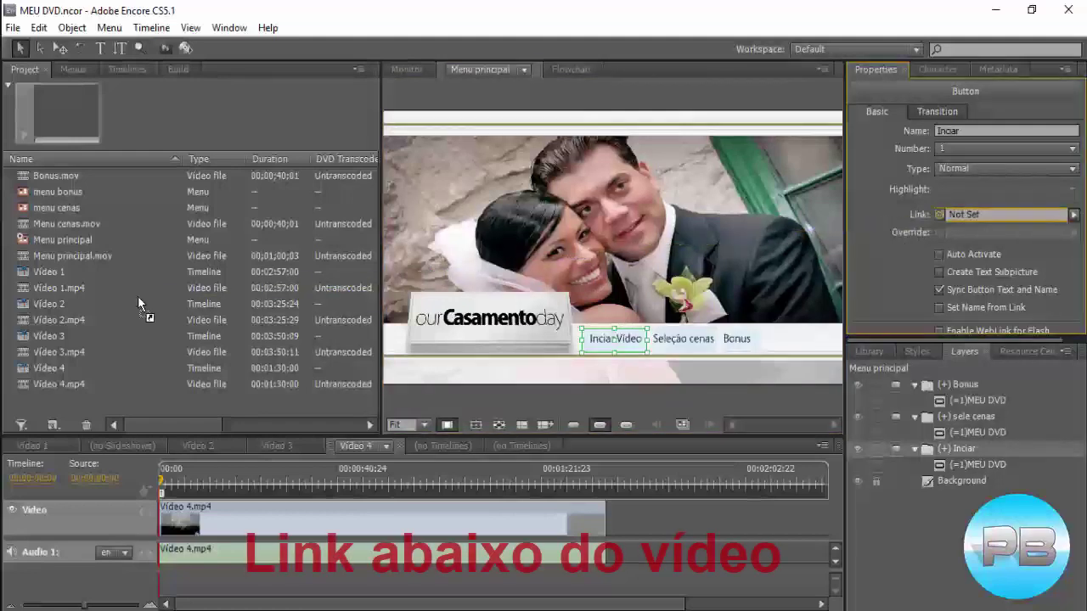
pyautogui.moveTo(939, 214); pyautogui.dragTo(56, 270)
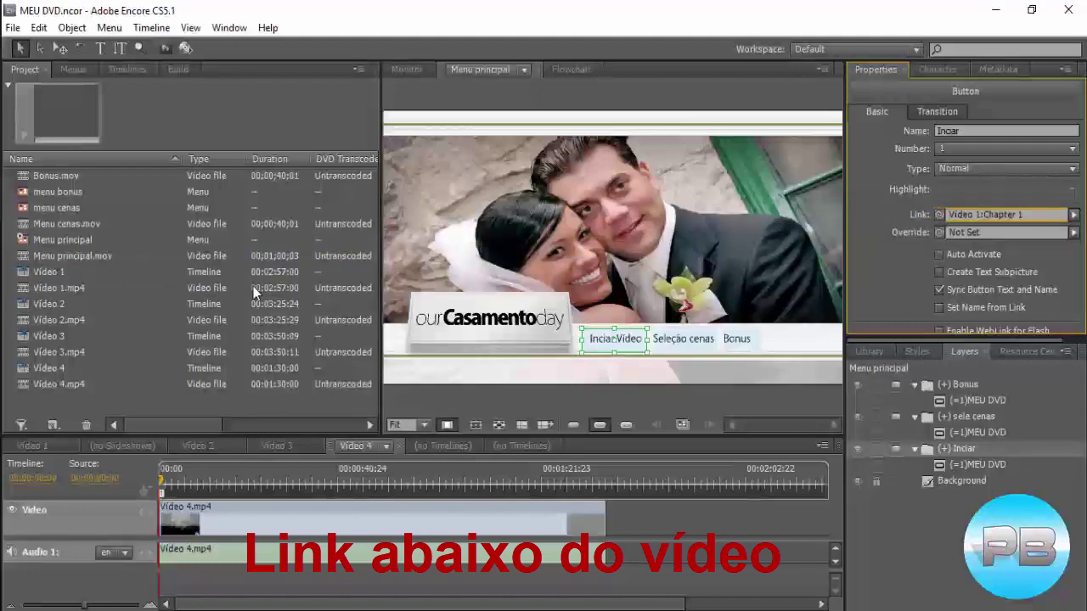
# In the Flowchart, set the end actions so Video 1, Video 2 and Video 3 each play the next video.
pyautogui.click(570, 71)
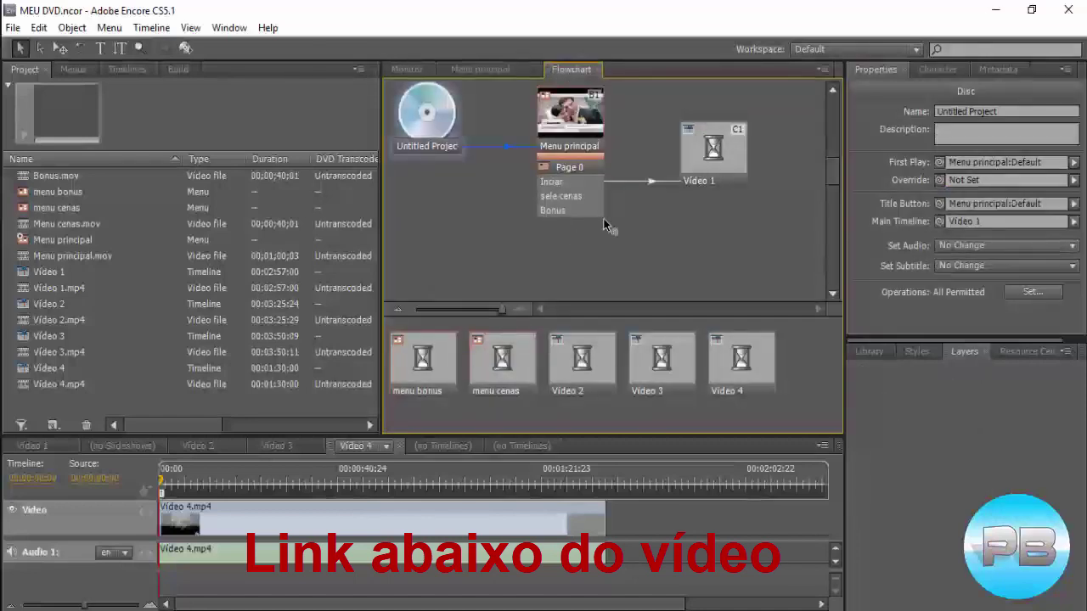
pyautogui.click(716, 167)
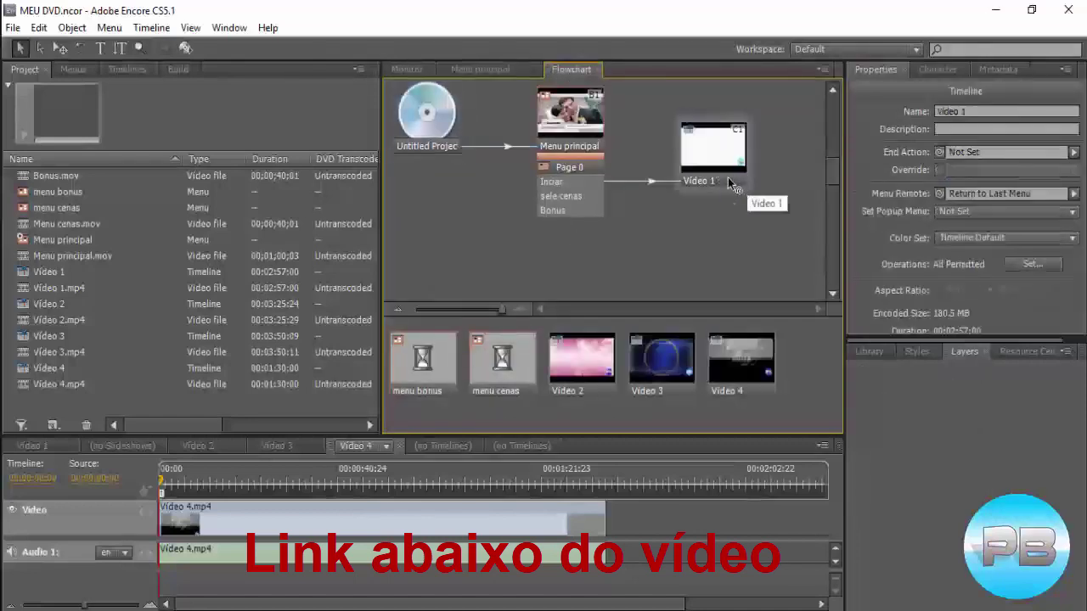
pyautogui.moveTo(711, 173); pyautogui.dragTo(674, 233)
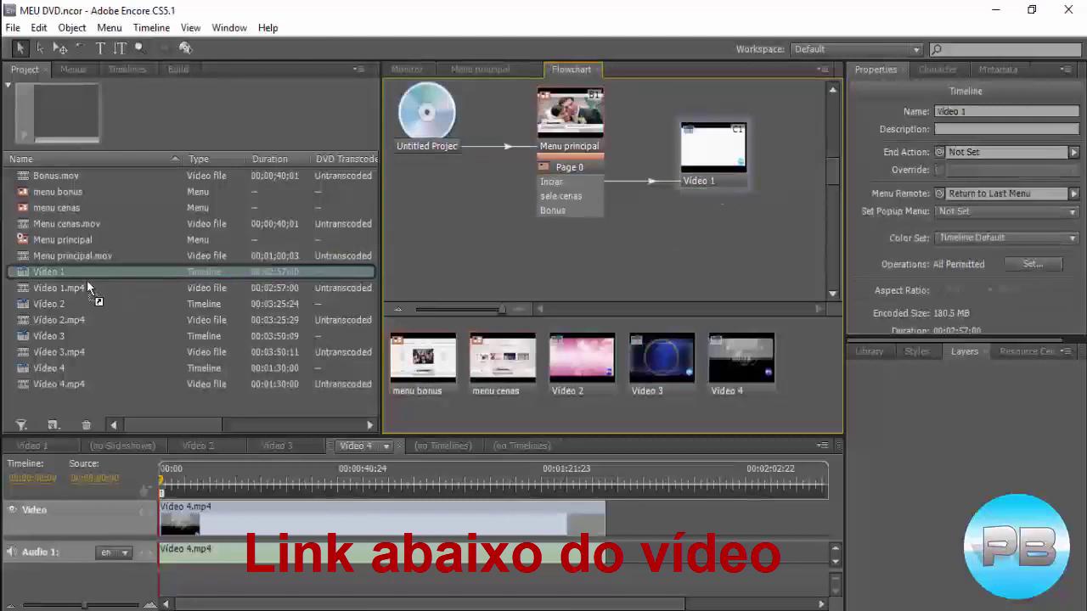
pyautogui.moveTo(245, 280); pyautogui.dragTo(60, 305)
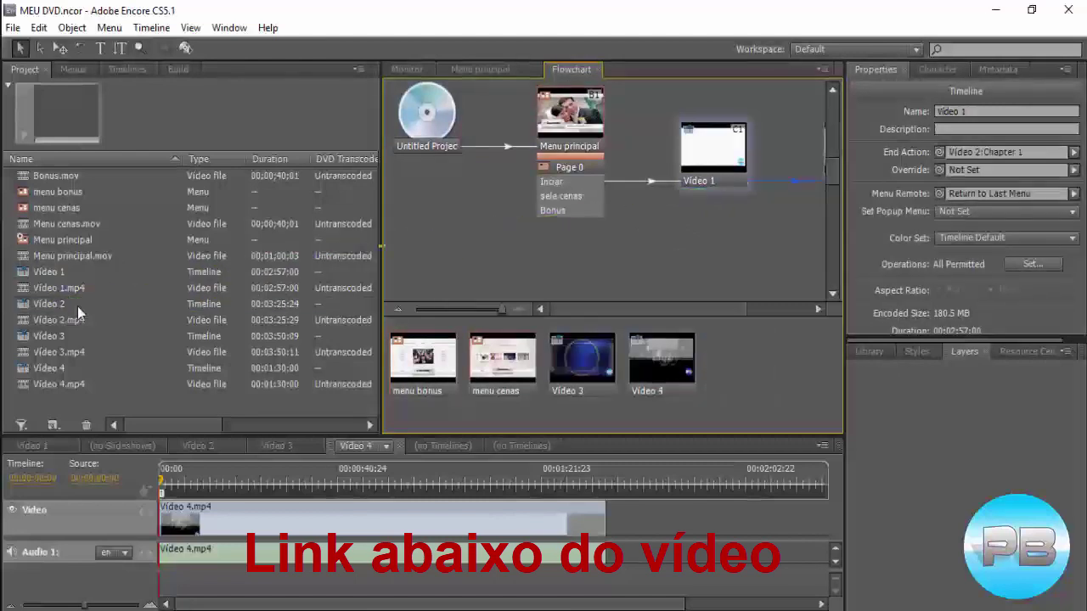
pyautogui.moveTo(638, 309); pyautogui.dragTo(703, 308)
pyautogui.click(735, 163)
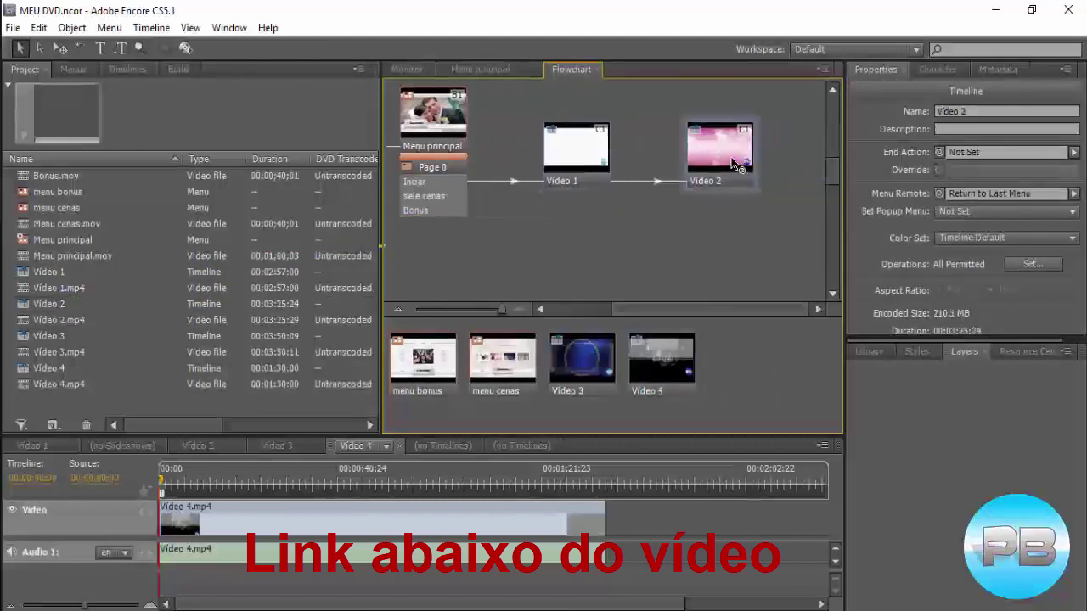
pyautogui.moveTo(723, 167); pyautogui.dragTo(57, 338)
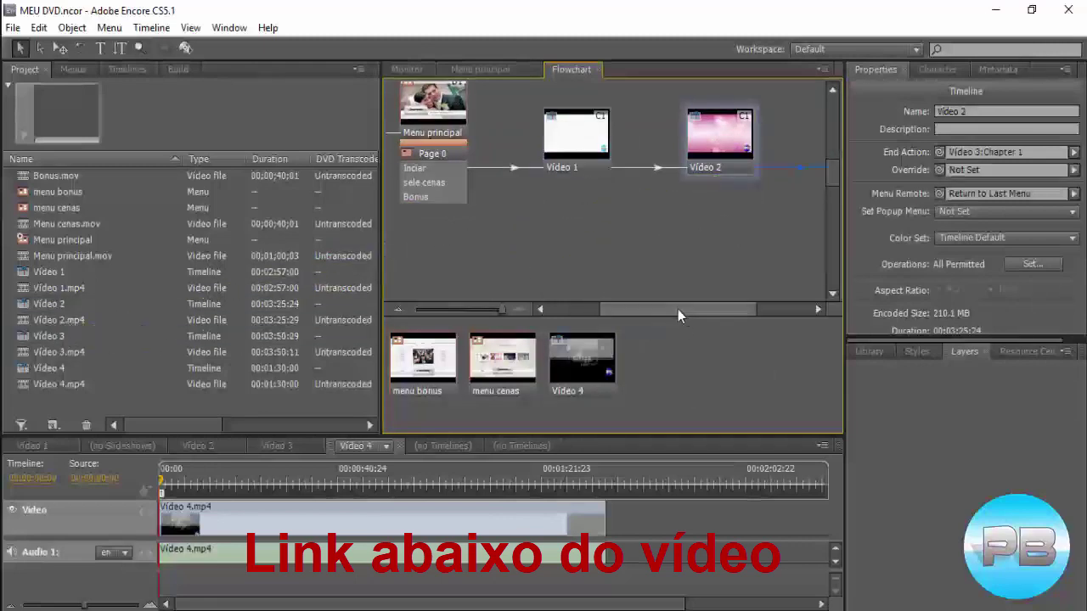
pyautogui.moveTo(677, 309); pyautogui.dragTo(800, 302)
pyautogui.click(717, 143)
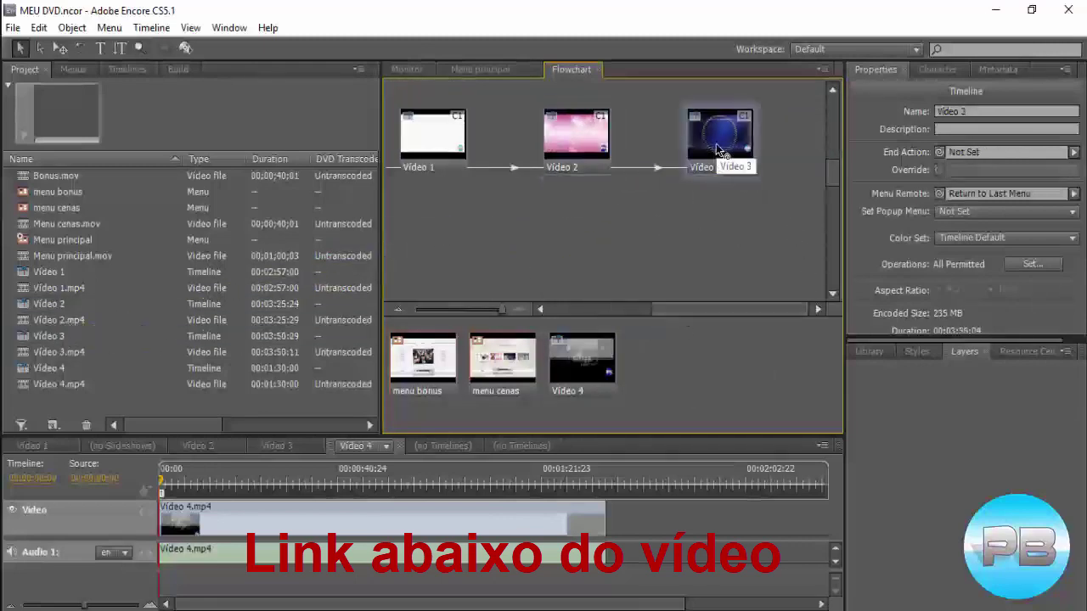
pyautogui.moveTo(716, 160)
pyautogui.mouseDown()
pyautogui.moveTo(187, 367)
pyautogui.moveTo(57, 362)
pyautogui.mouseUp()
pyautogui.moveTo(719, 313); pyautogui.dragTo(813, 308)
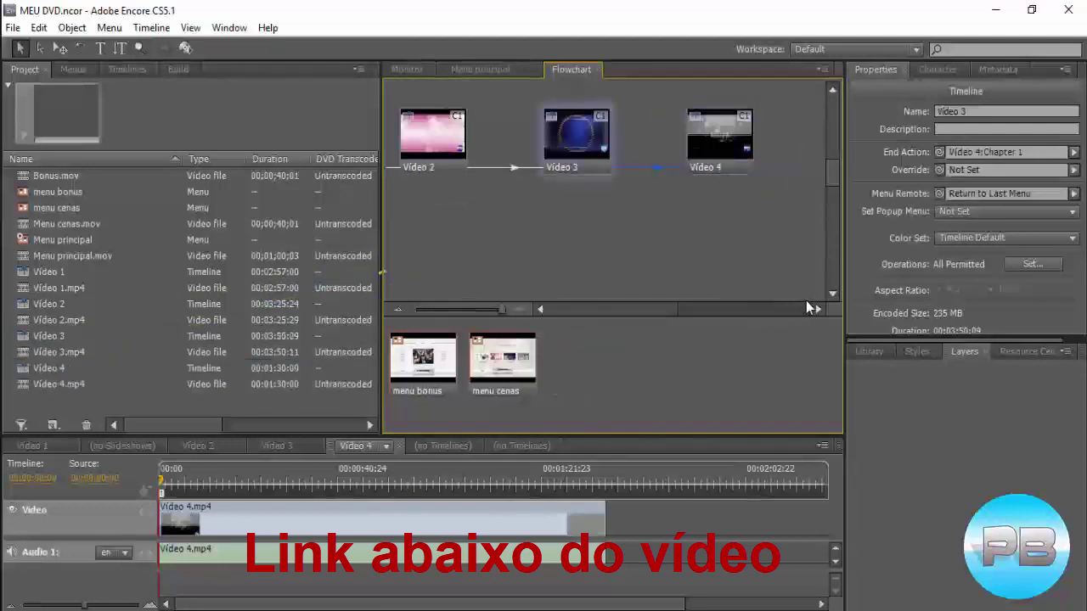
# Set Video 4's end action to return to Menu principal.
pyautogui.click(724, 140)
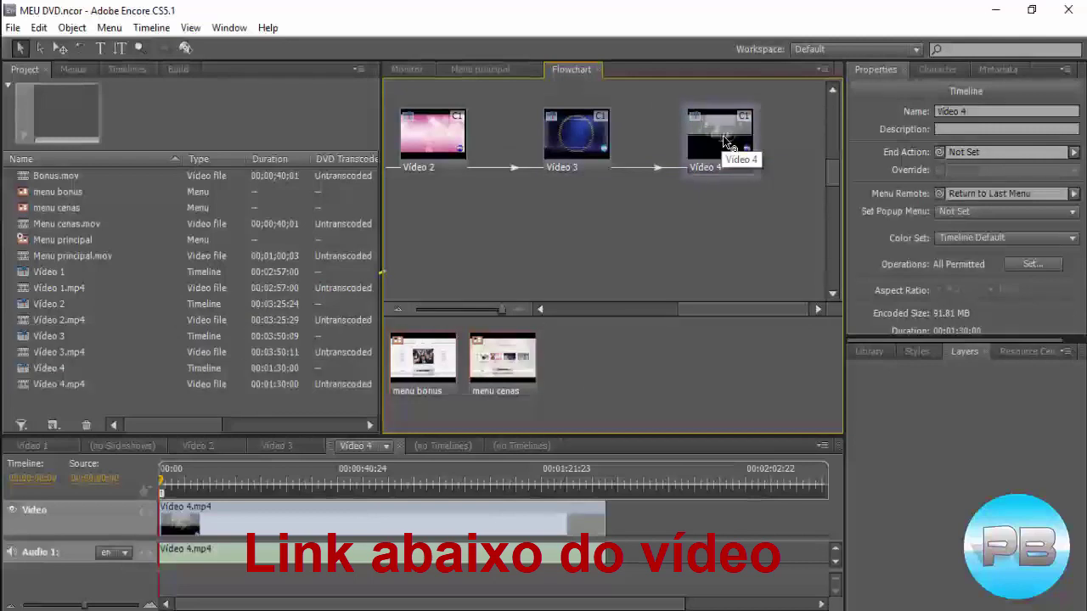
pyautogui.moveTo(724, 142)
pyautogui.mouseDown()
pyautogui.moveTo(101, 250)
pyautogui.moveTo(70, 242)
pyautogui.mouseUp()
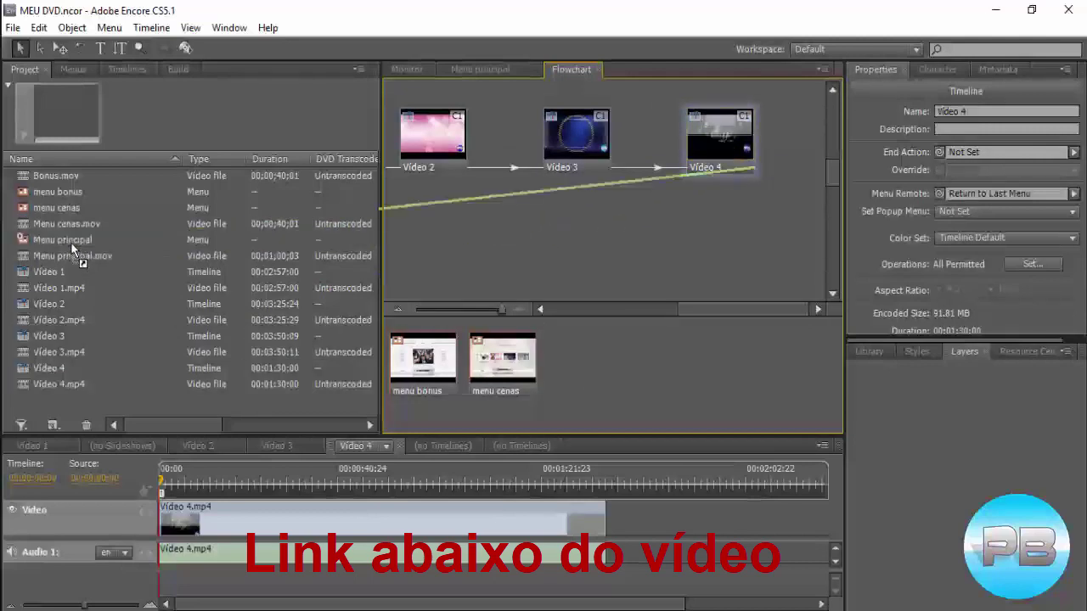
pyautogui.moveTo(721, 309)
pyautogui.mouseDown()
pyautogui.moveTo(772, 308)
pyautogui.moveTo(562, 302)
pyautogui.mouseUp()
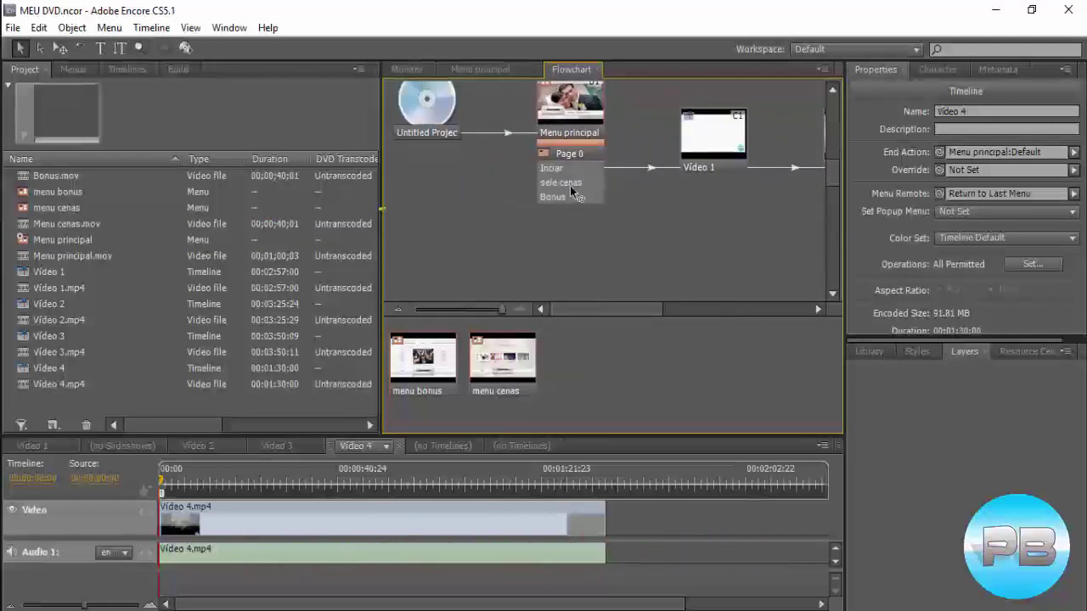
# Link the sele cenas button of Menu principal to menu cenas.
pyautogui.click(562, 183)
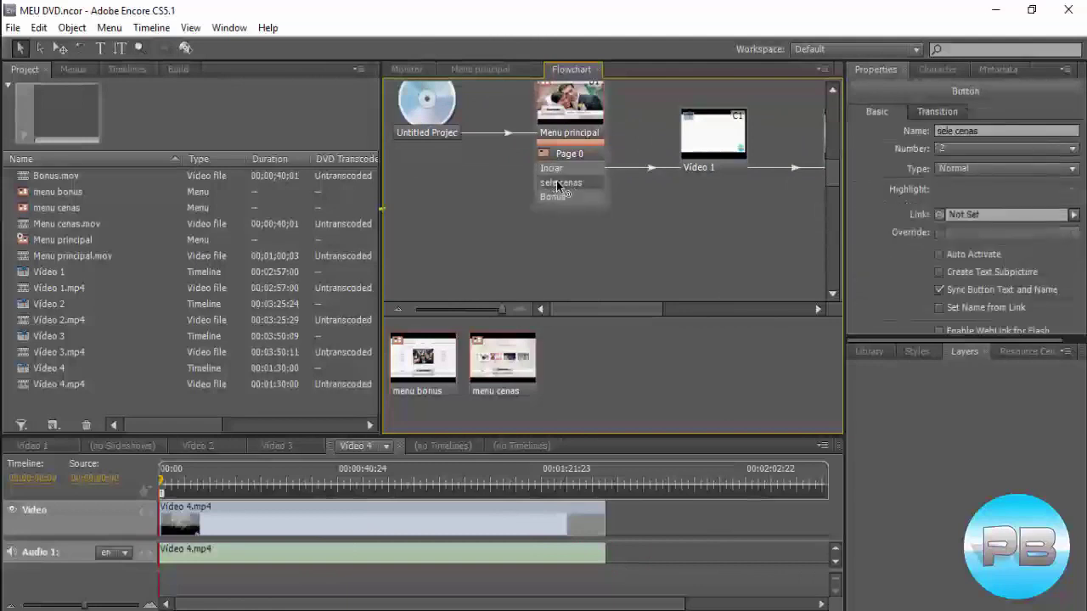
pyautogui.moveTo(556, 183)
pyautogui.mouseDown()
pyautogui.moveTo(459, 198)
pyautogui.moveTo(196, 206)
pyautogui.mouseUp()
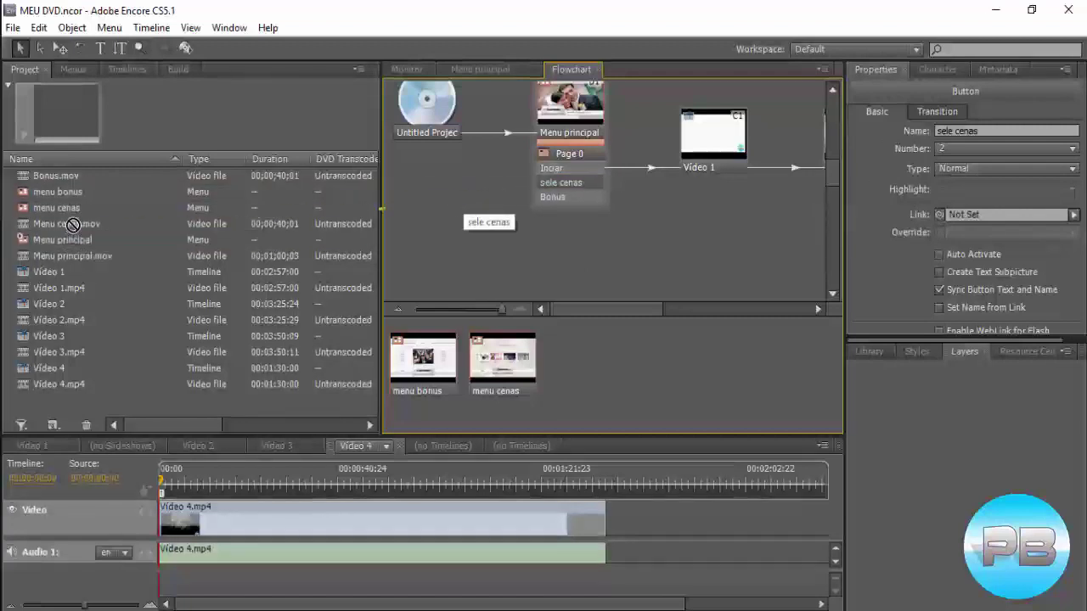
pyautogui.moveTo(83, 223); pyautogui.dragTo(71, 212)
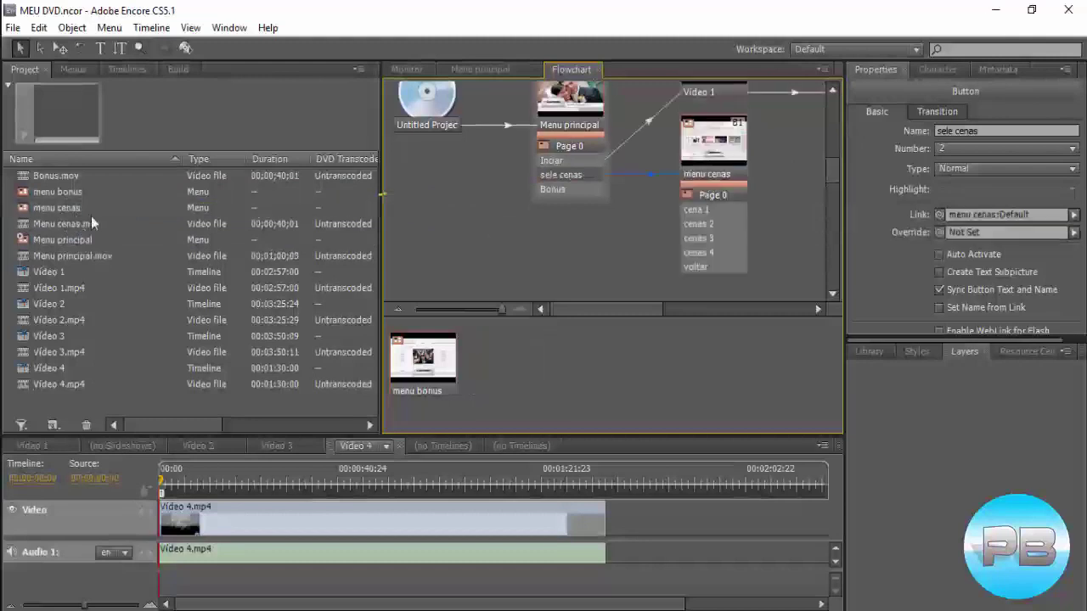
pyautogui.moveTo(588, 308); pyautogui.dragTo(634, 311)
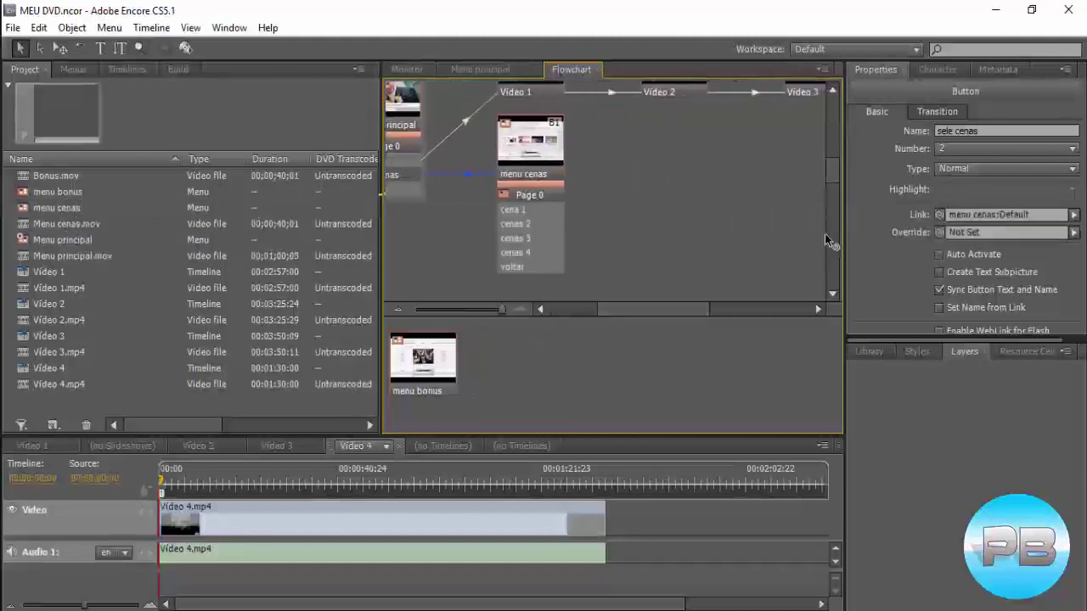
pyautogui.moveTo(835, 178); pyautogui.dragTo(831, 182)
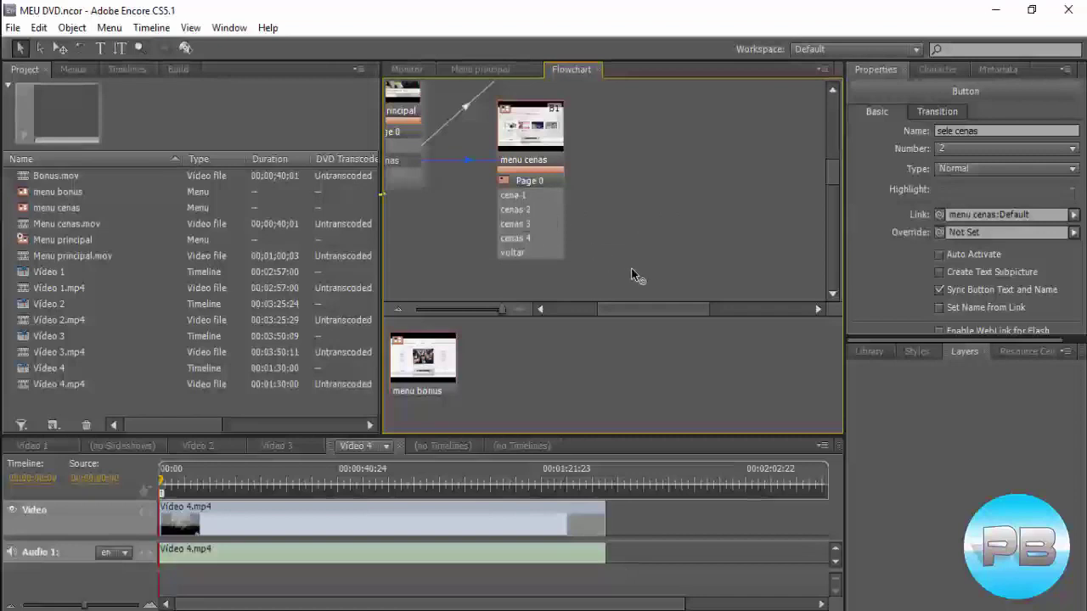
pyautogui.moveTo(642, 310); pyautogui.dragTo(632, 310)
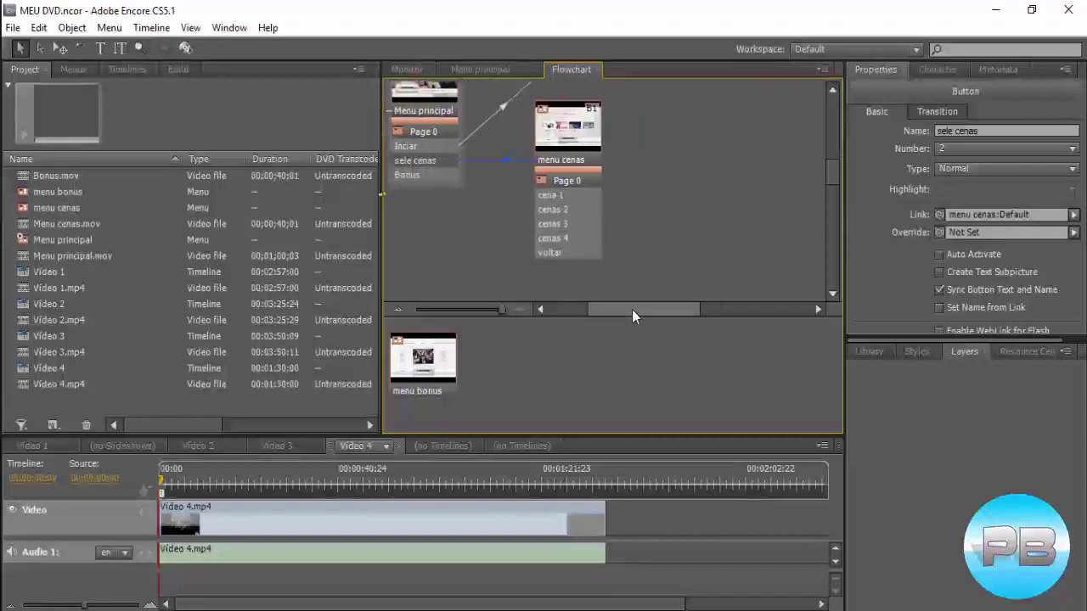
pyautogui.click(547, 197)
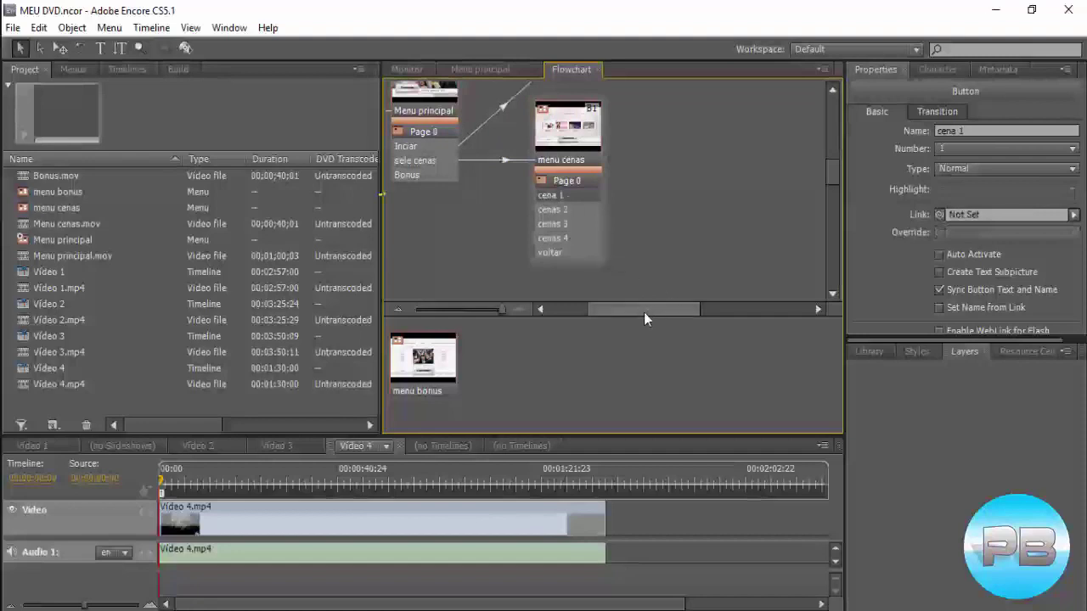
pyautogui.moveTo(644, 311); pyautogui.dragTo(607, 313)
pyautogui.moveTo(834, 171); pyautogui.dragTo(834, 161)
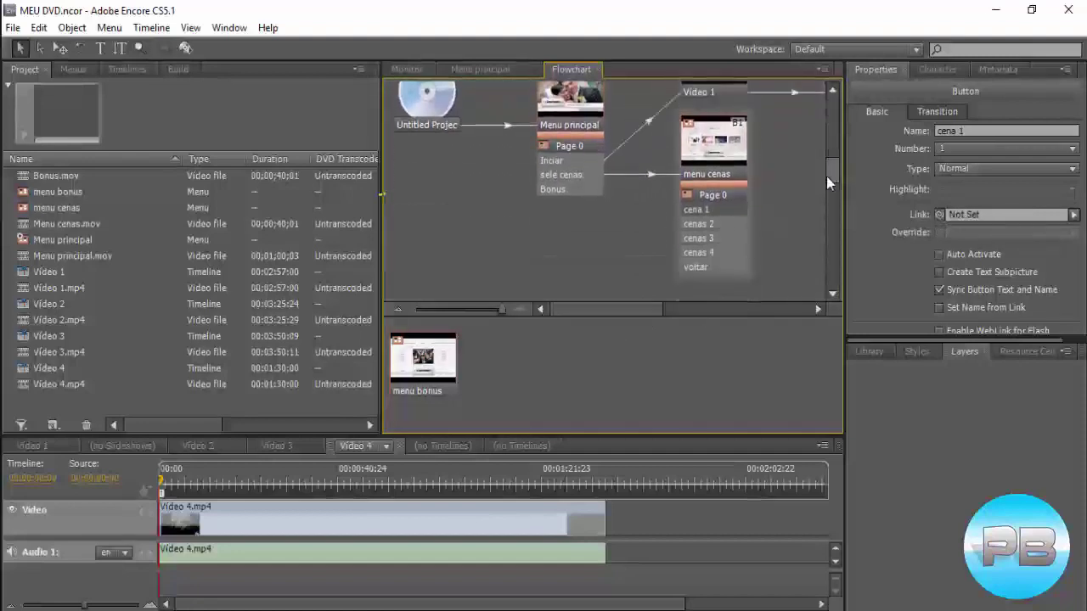
pyautogui.scroll(1, 556, 221)
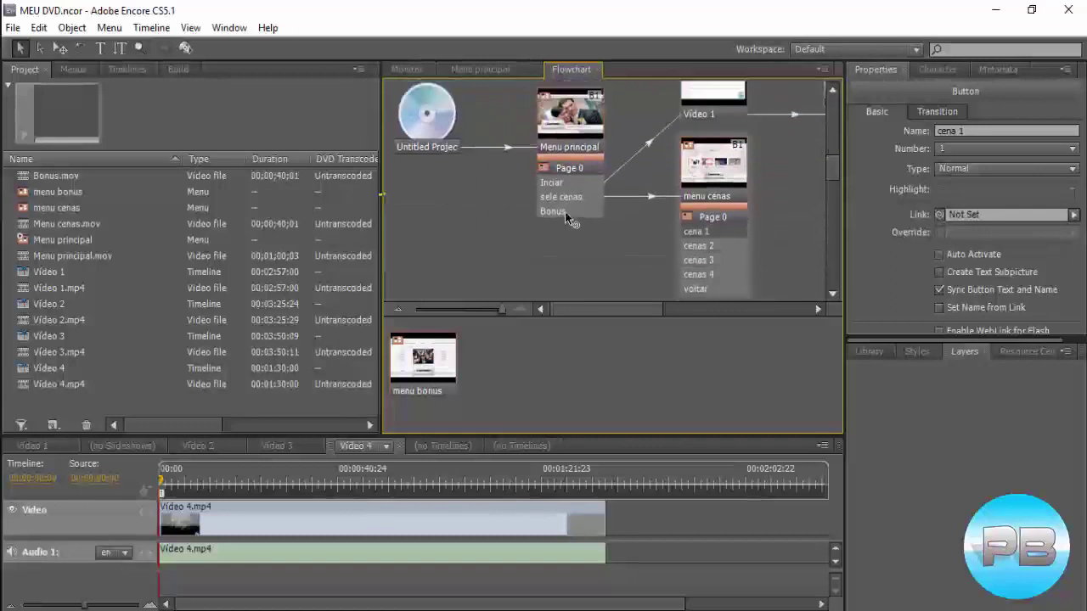
# Link the Bonus button of Menu principal to menu bonus.
pyautogui.click(559, 211)
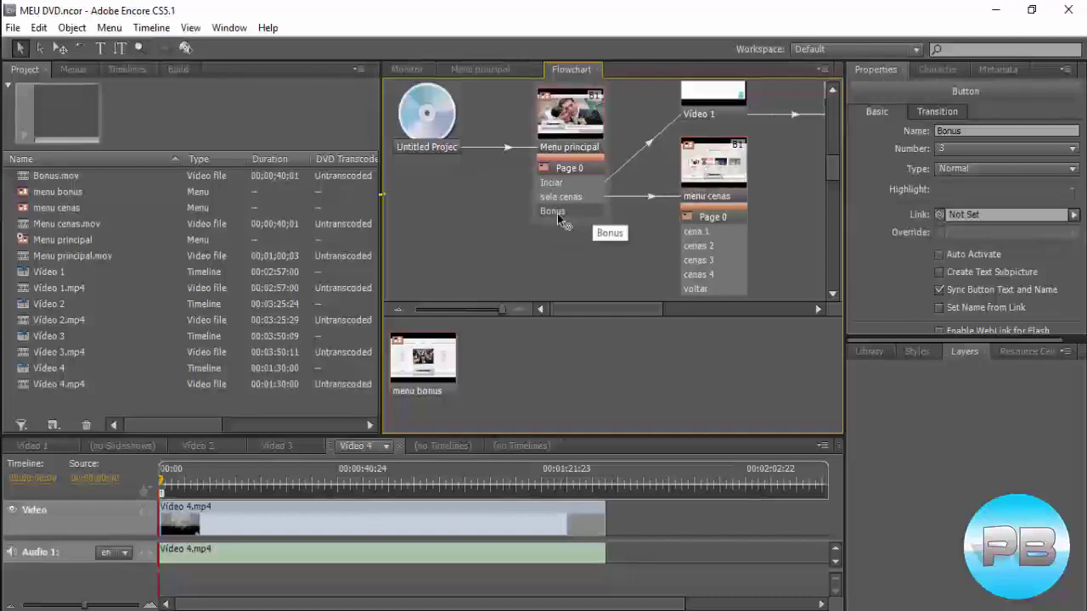
pyautogui.moveTo(544, 228); pyautogui.dragTo(518, 242)
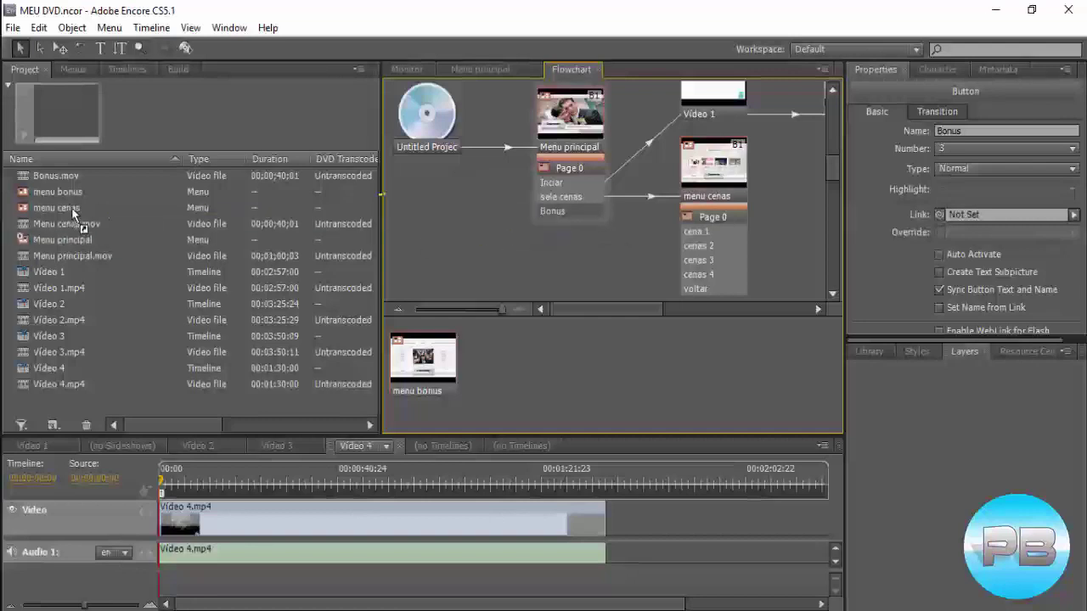
pyautogui.moveTo(518, 242)
pyautogui.mouseDown()
pyautogui.moveTo(87, 207)
pyautogui.moveTo(71, 190)
pyautogui.mouseUp()
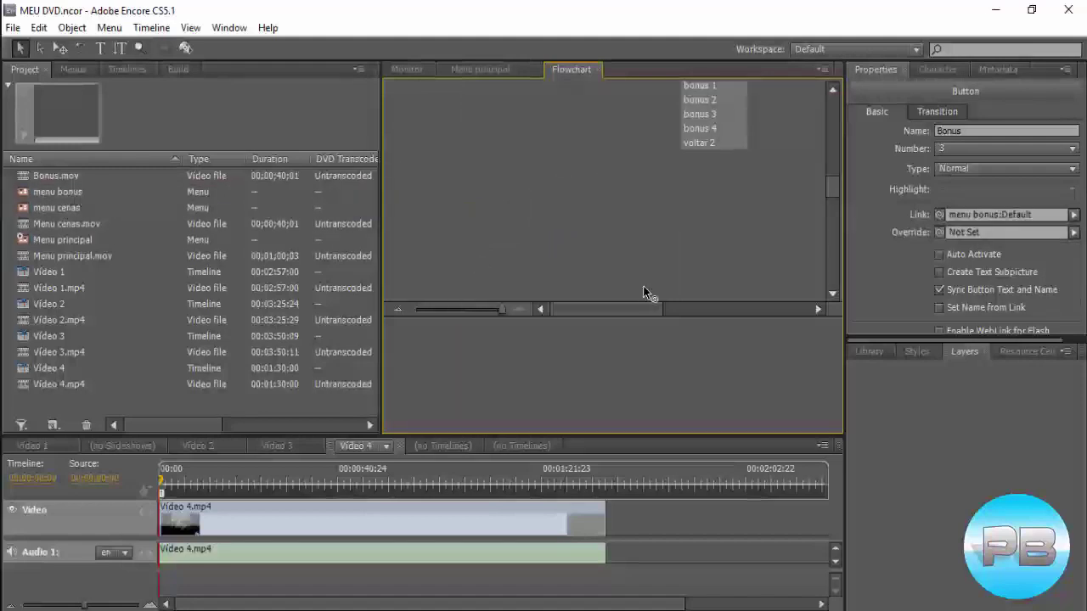
pyautogui.moveTo(833, 190); pyautogui.dragTo(834, 164)
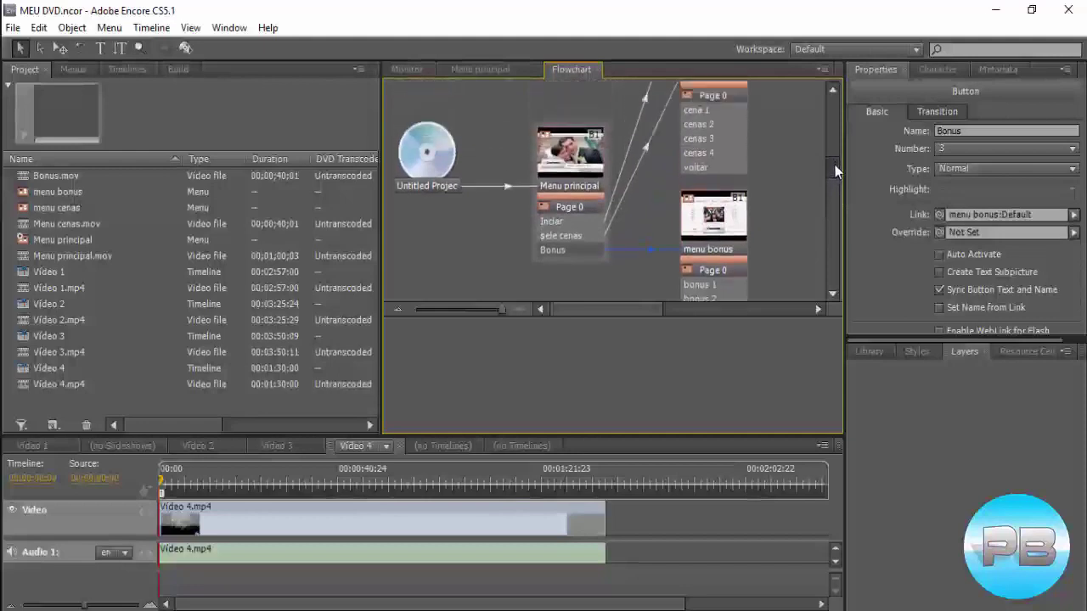
pyautogui.moveTo(834, 163)
pyautogui.mouseDown()
pyautogui.moveTo(832, 181)
pyautogui.moveTo(737, 187)
pyautogui.mouseUp()
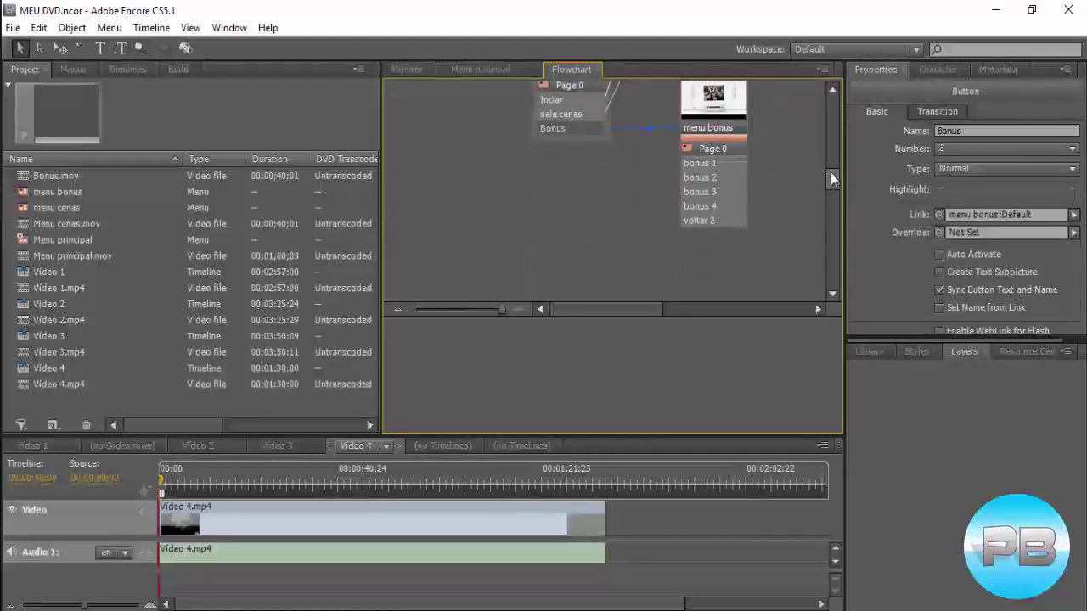
pyautogui.moveTo(823, 174); pyautogui.dragTo(823, 169)
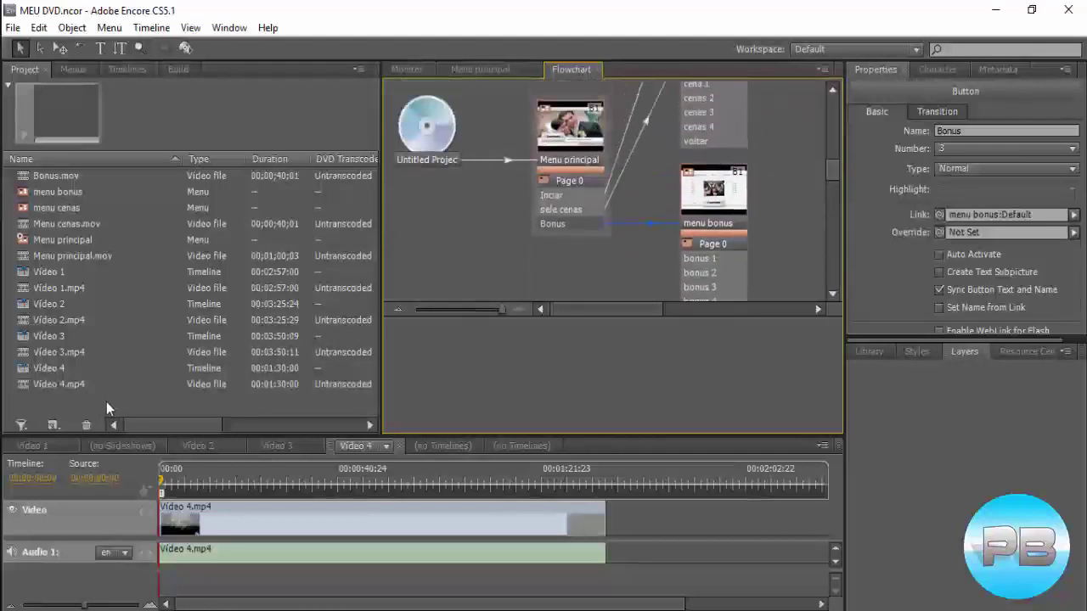
pyautogui.click(105, 406)
# Use Import As > Timeline to bring in cena 1, cena 2, cena 3 and cena 4 together.
pyautogui.rightClick(106, 404)
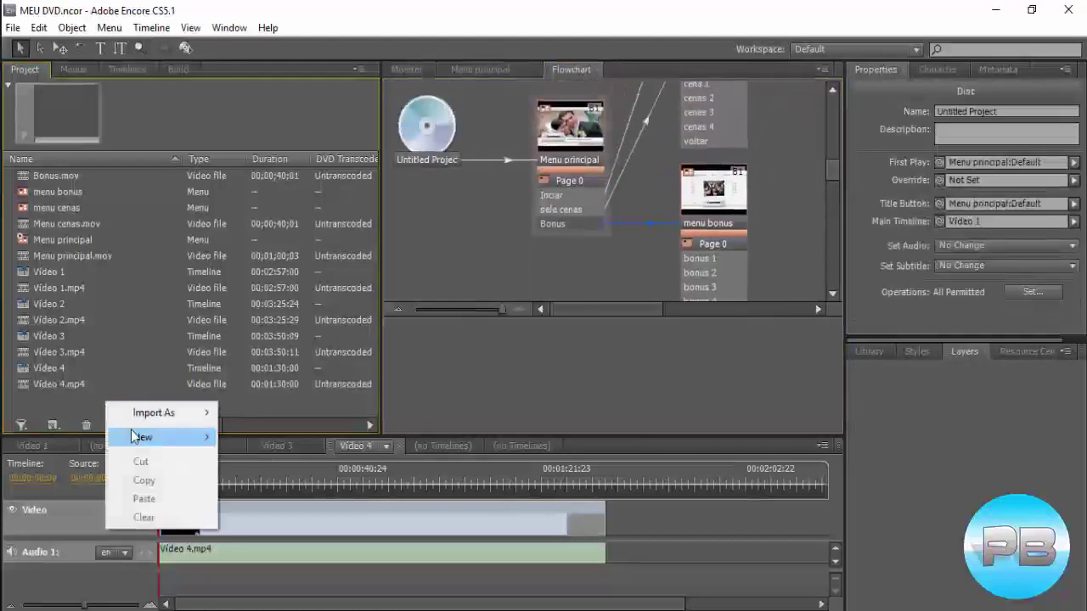
pyautogui.moveTo(146, 414)
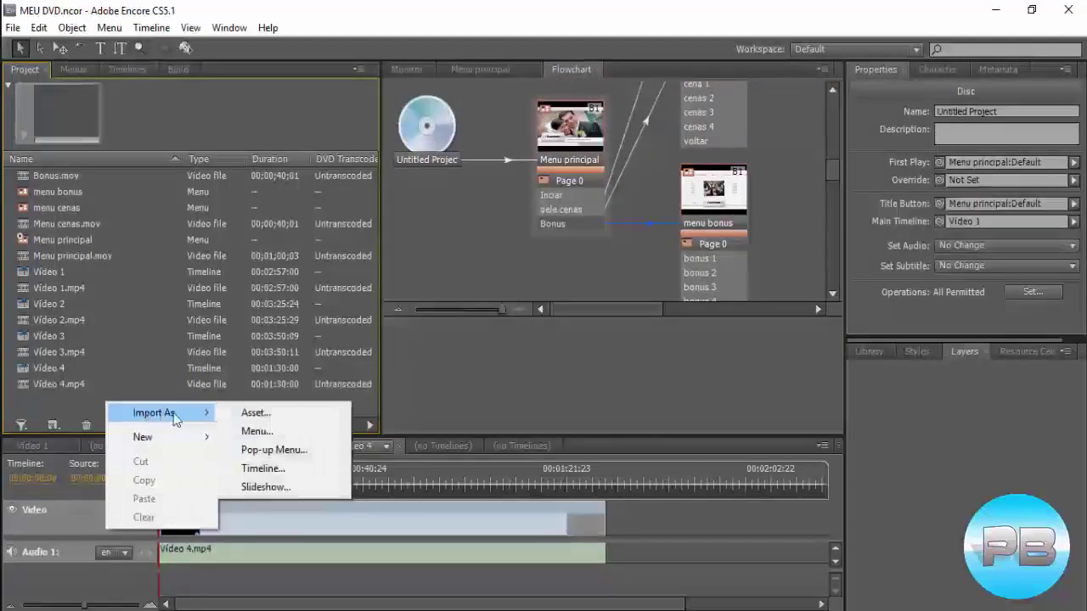
pyautogui.click(268, 468)
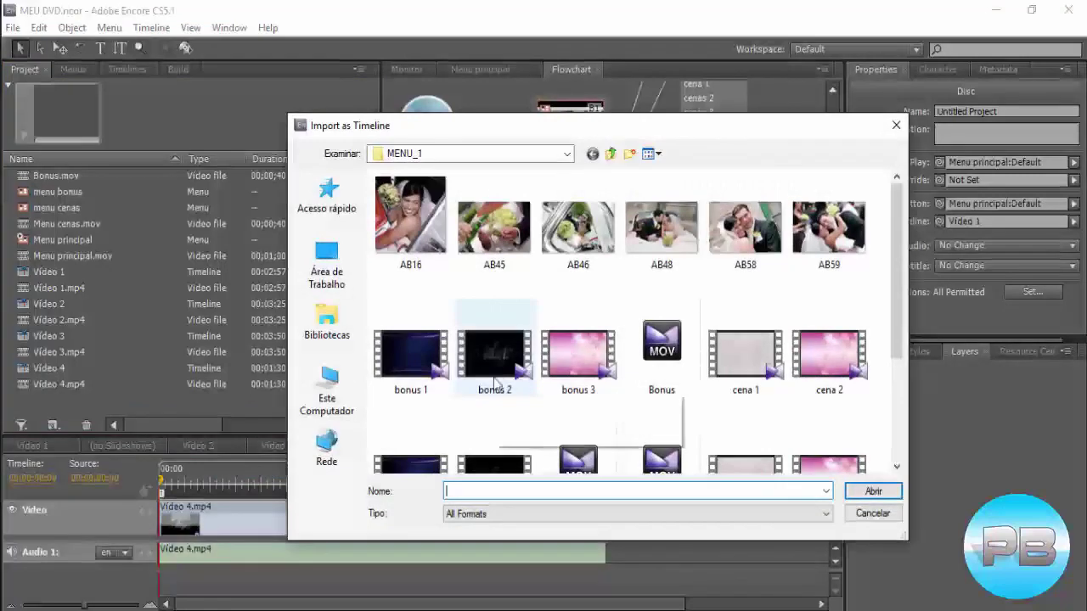
pyautogui.click(509, 361)
pyautogui.click(745, 357)
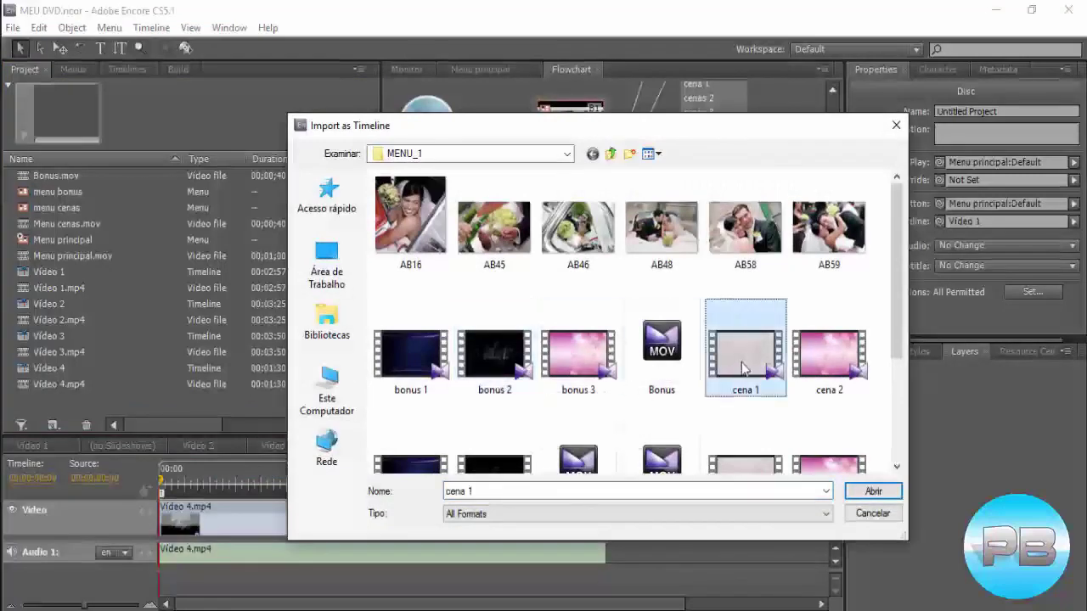
pyautogui.keyDown('ctrl'); pyautogui.click(834, 373); pyautogui.keyUp('ctrl')
pyautogui.scroll(-2, 641, 346)
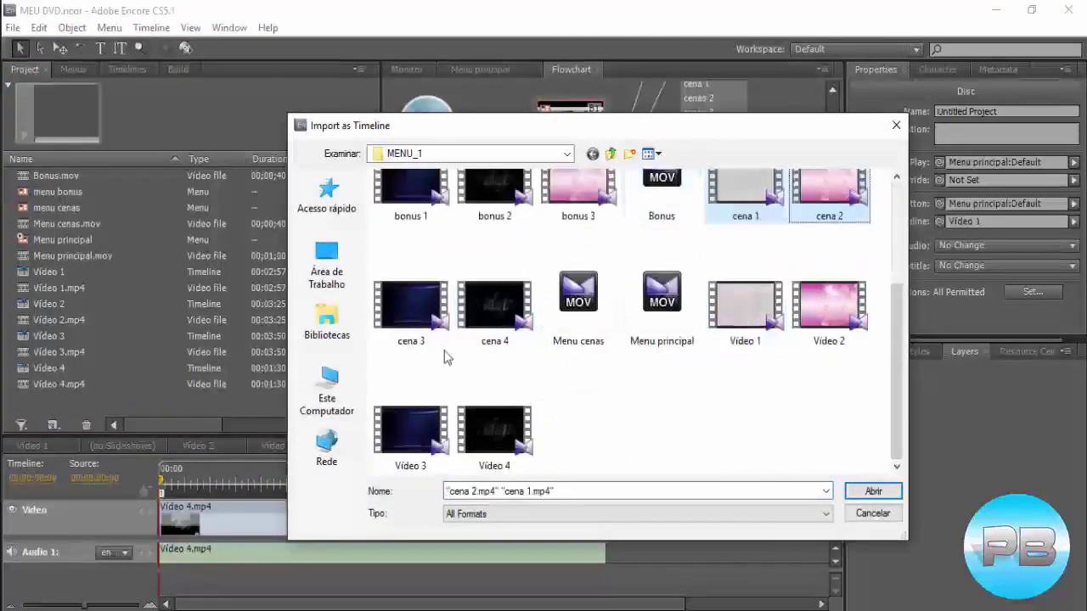
pyautogui.keyDown('ctrl'); pyautogui.click(416, 322); pyautogui.keyUp('ctrl')
pyautogui.keyDown('ctrl'); pyautogui.click(500, 335); pyautogui.keyUp('ctrl')
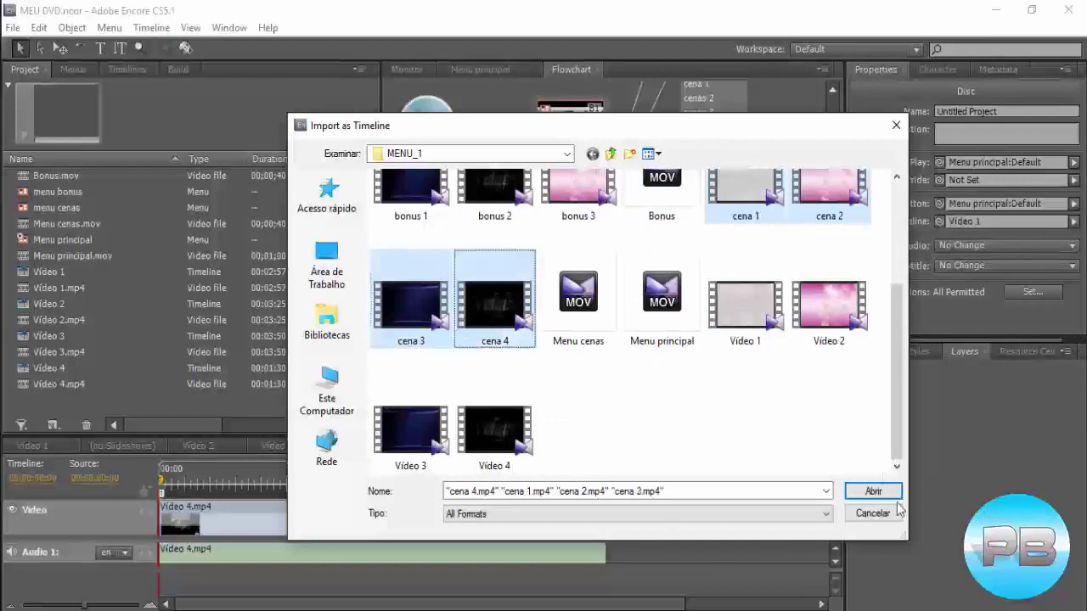
pyautogui.click(870, 491)
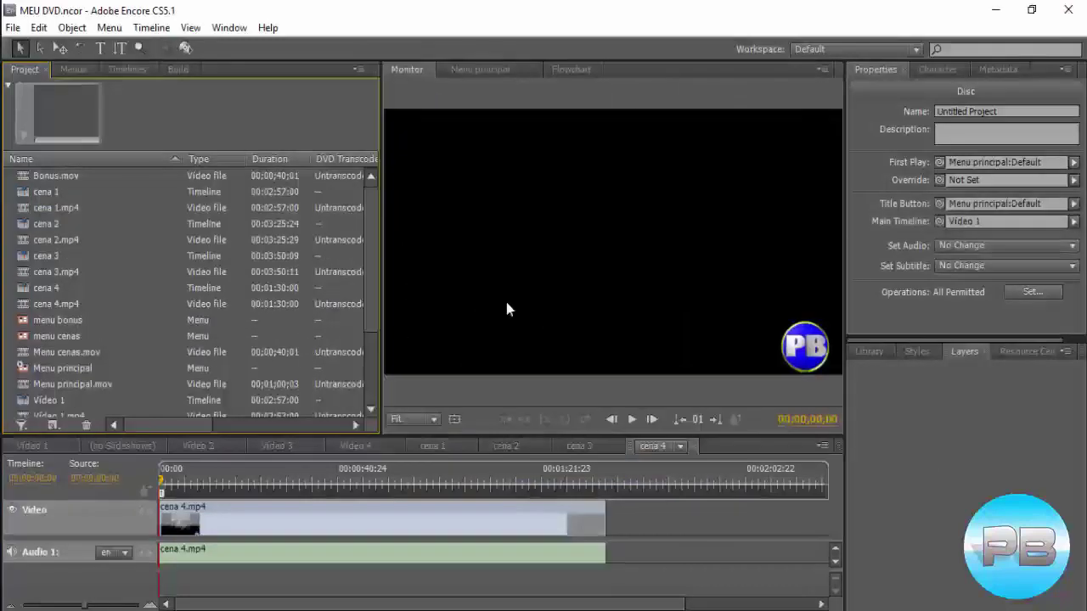
pyautogui.click(480, 70)
# Link the cena 1, cenas 2 and cenas 3 buttons of menu cenas to the cena 1–3 timelines.
pyautogui.click(570, 69)
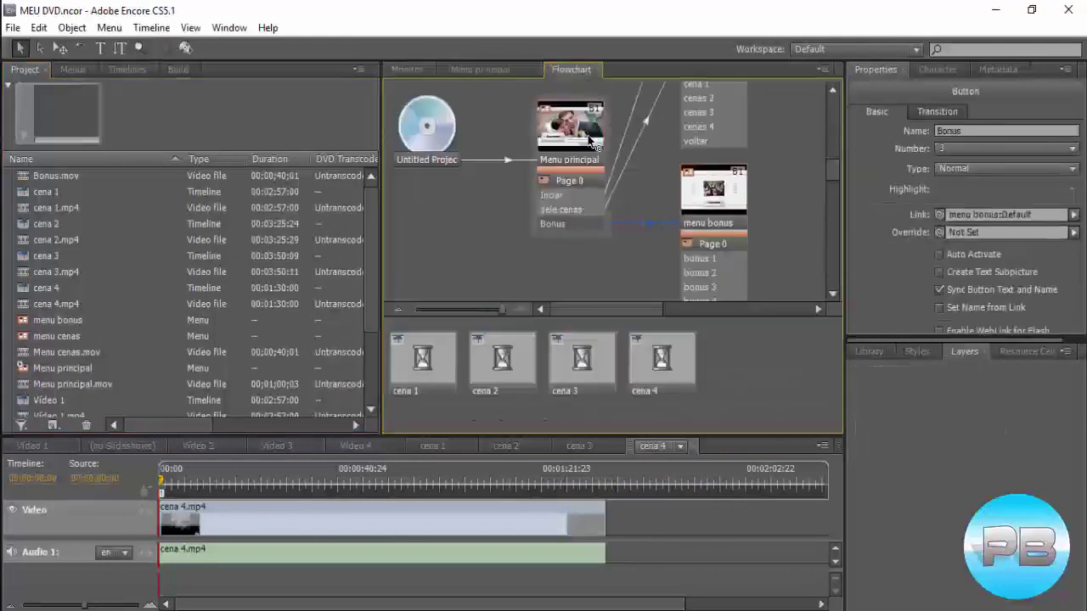
pyautogui.scroll(1, 741, 245)
pyautogui.scroll(1, 742, 242)
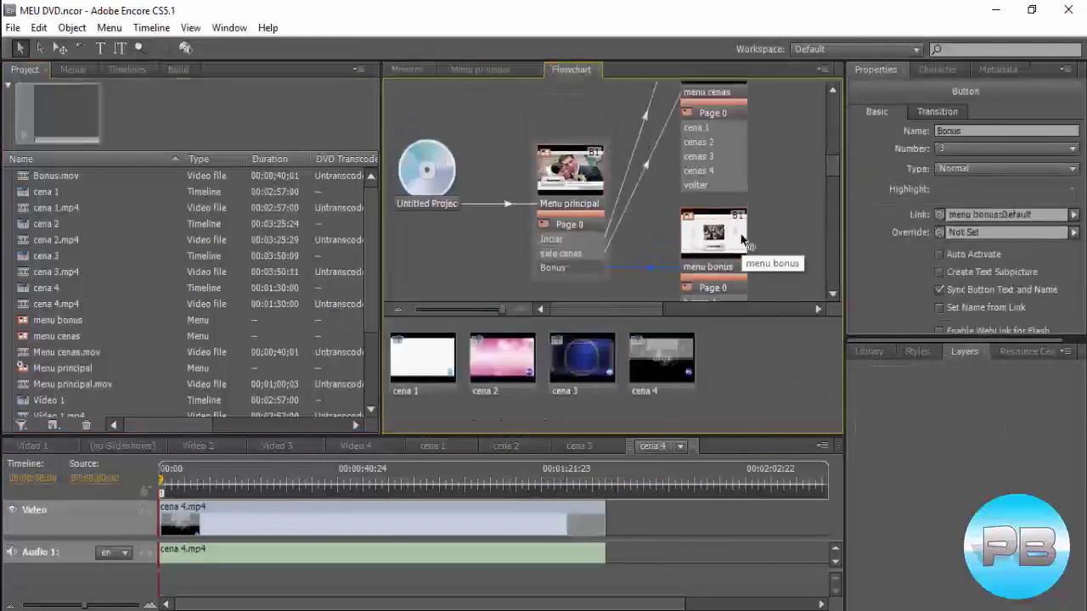
pyautogui.click(696, 132)
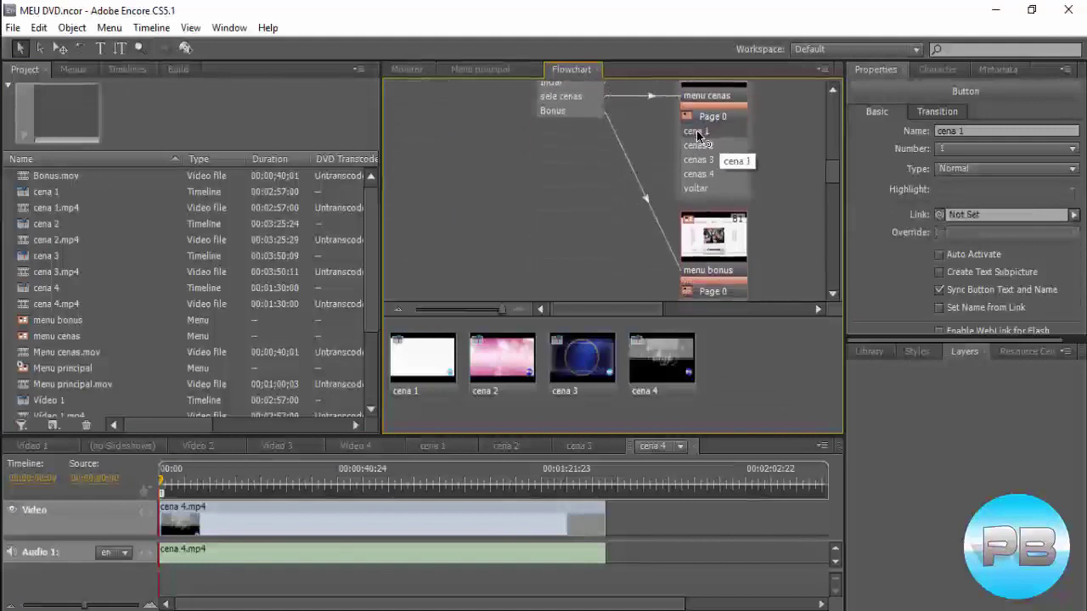
pyautogui.moveTo(696, 130); pyautogui.dragTo(50, 195)
pyautogui.click(698, 146)
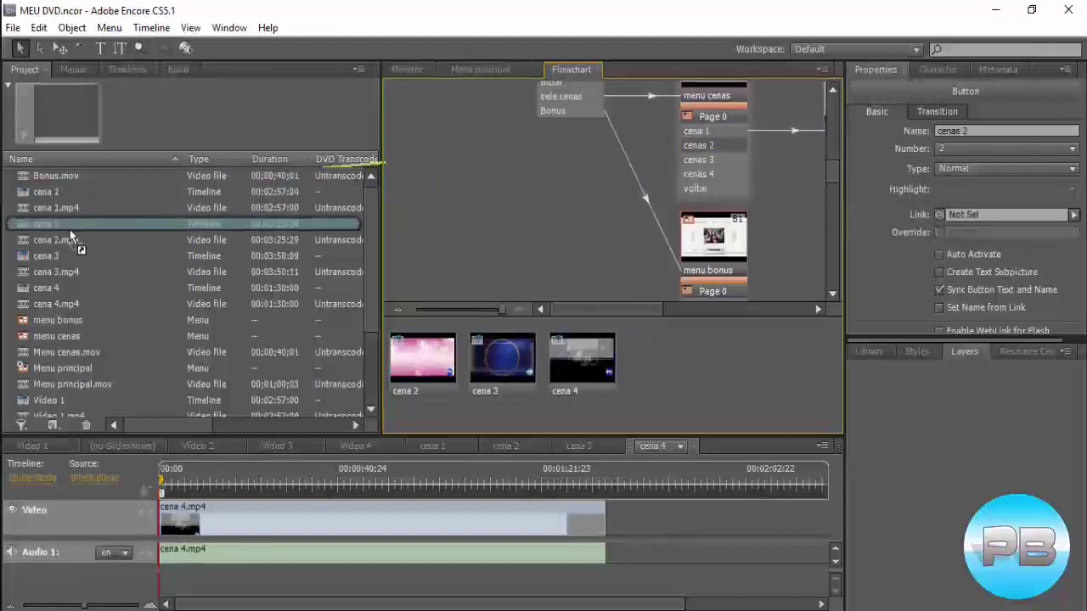
pyautogui.moveTo(684, 157); pyautogui.dragTo(65, 224)
pyautogui.scroll(3, 739, 218)
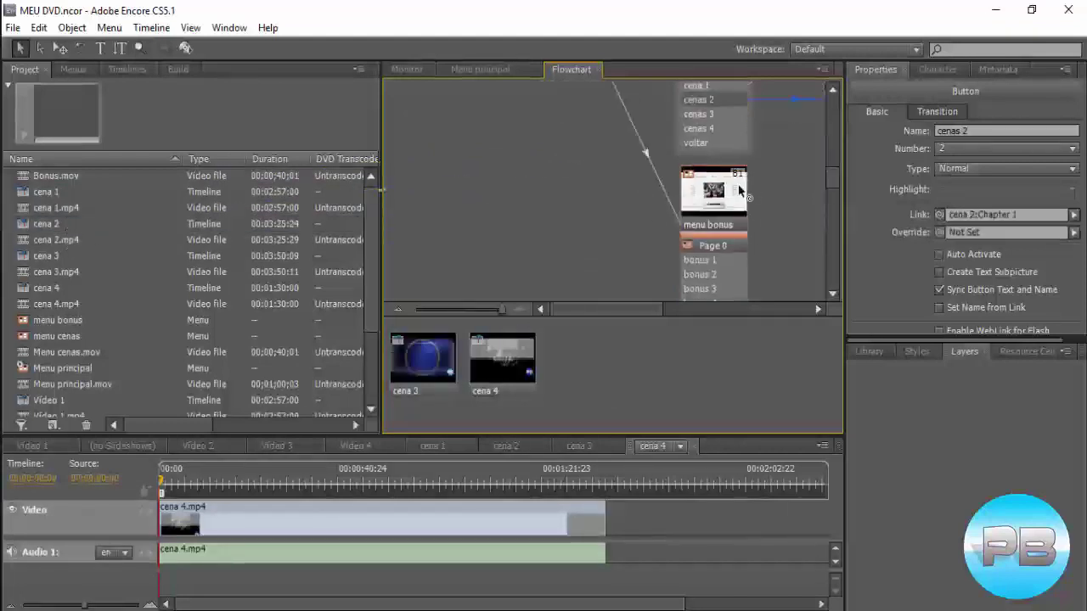
pyautogui.moveTo(707, 161); pyautogui.dragTo(88, 240)
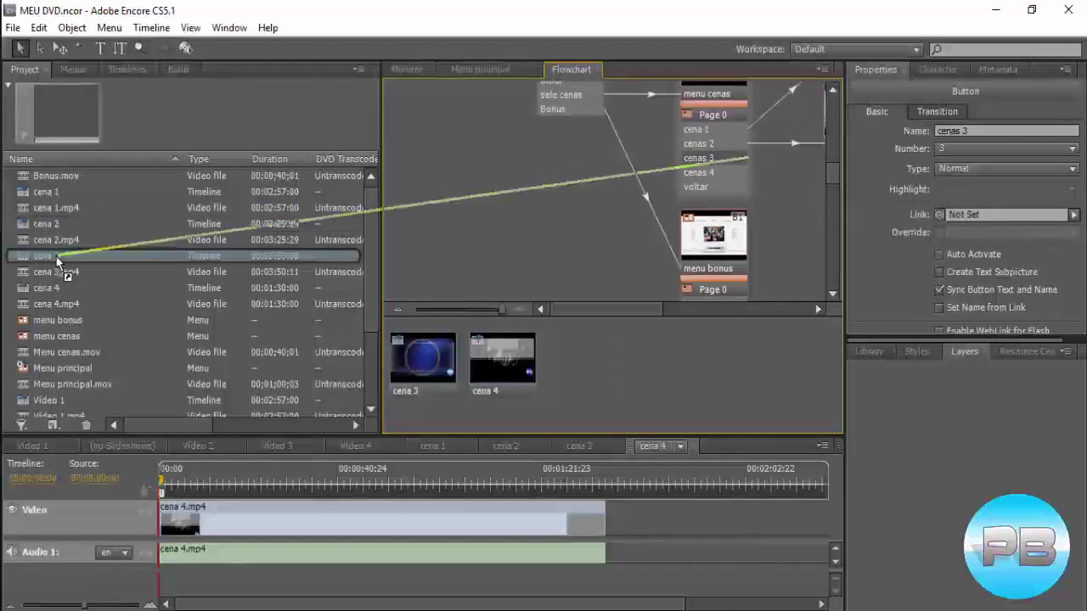
pyautogui.moveTo(88, 239); pyautogui.dragTo(56, 256)
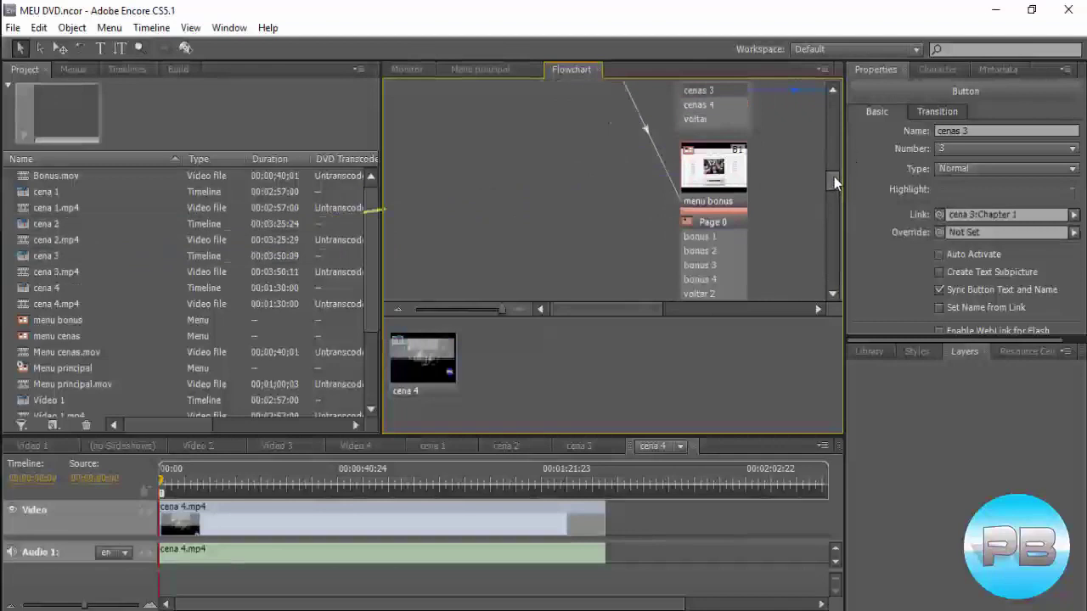
pyautogui.moveTo(834, 180); pyautogui.dragTo(833, 171)
# Link cenas 4 to the cena 4 timeline and voltar back to Menu principal.
pyautogui.click(689, 187)
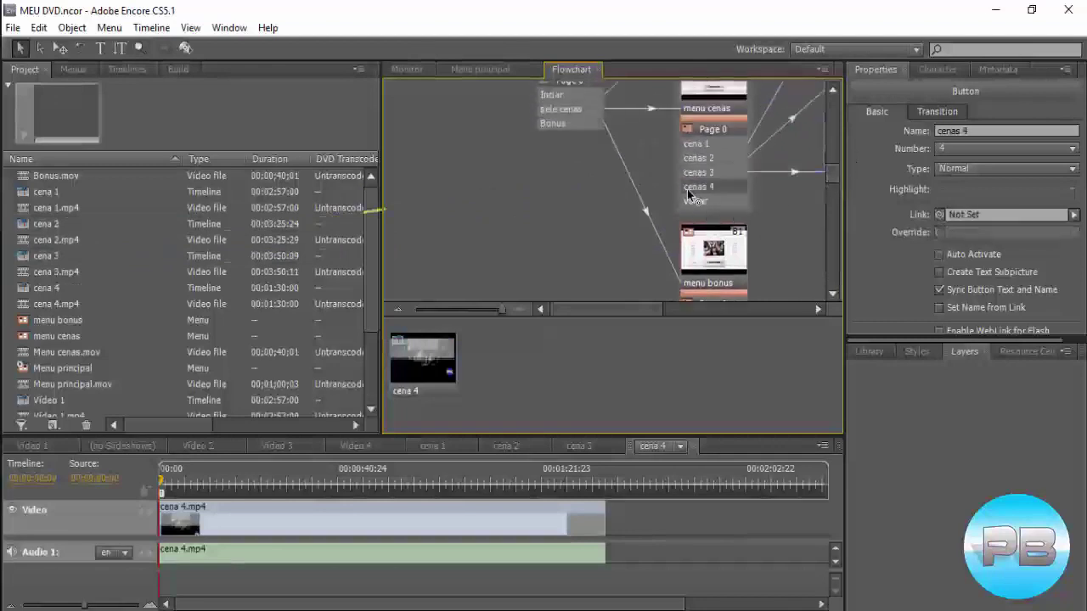
pyautogui.moveTo(416, 225); pyautogui.dragTo(60, 286)
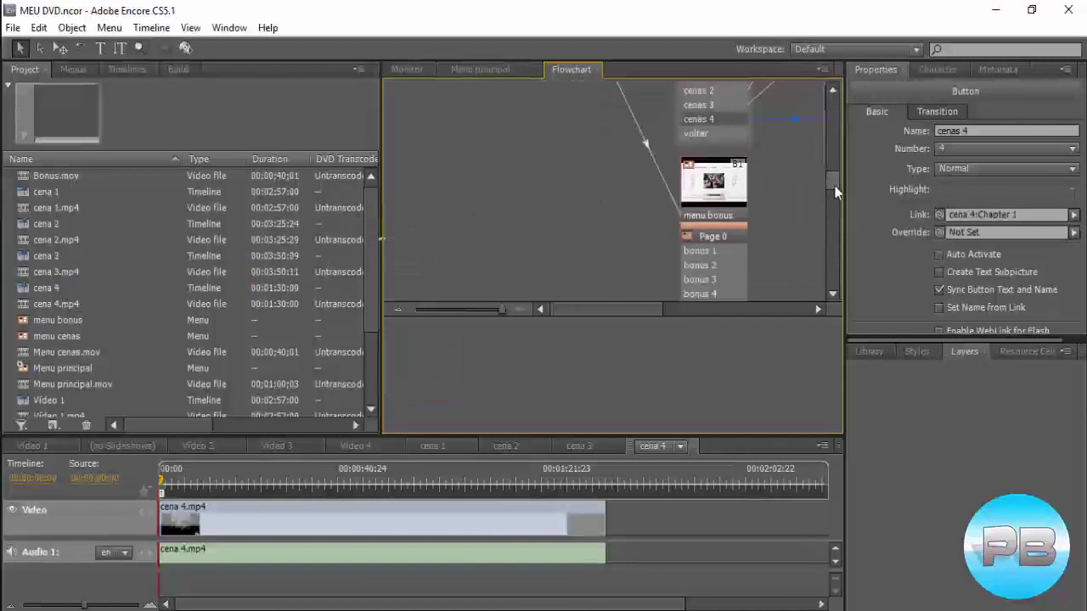
pyautogui.moveTo(835, 192); pyautogui.dragTo(834, 179)
pyautogui.click(696, 232)
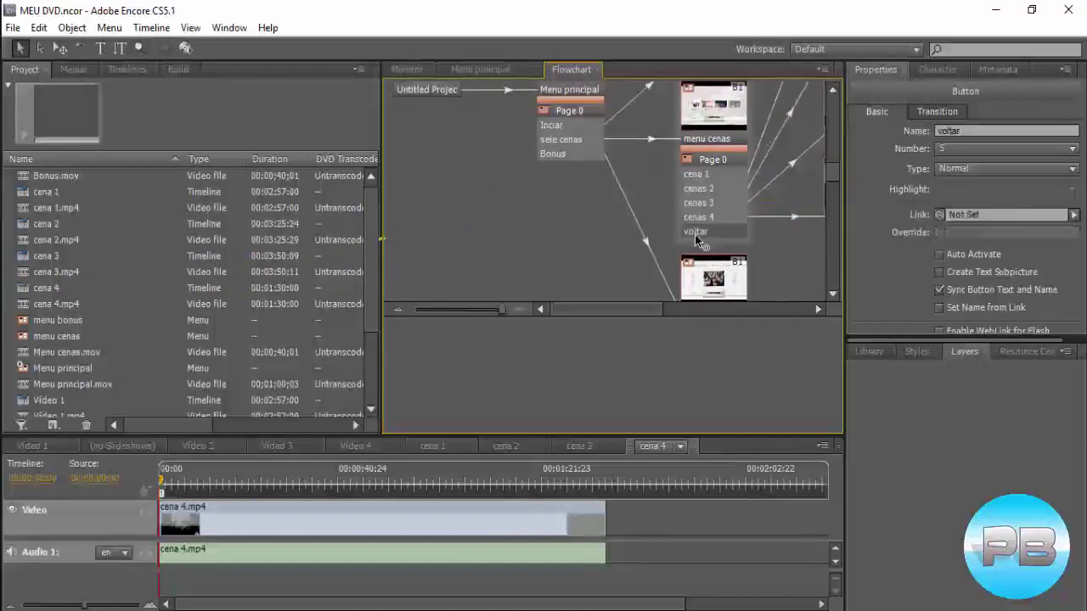
pyautogui.moveTo(697, 234); pyautogui.dragTo(113, 302)
pyautogui.moveTo(114, 302); pyautogui.dragTo(79, 368)
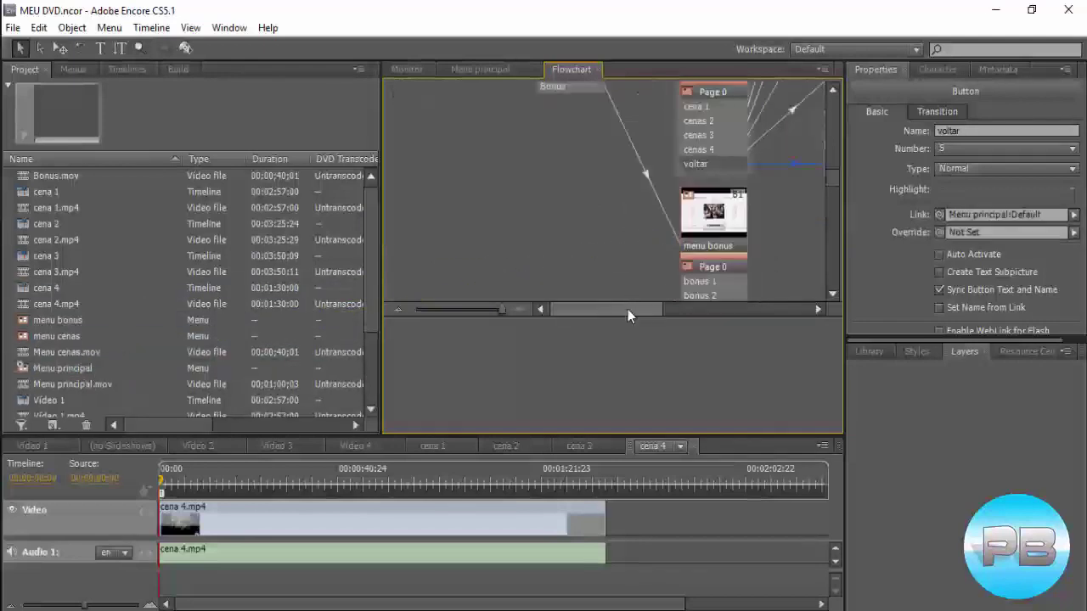
pyautogui.moveTo(627, 309); pyautogui.dragTo(691, 309)
pyautogui.moveTo(836, 182); pyautogui.dragTo(839, 151)
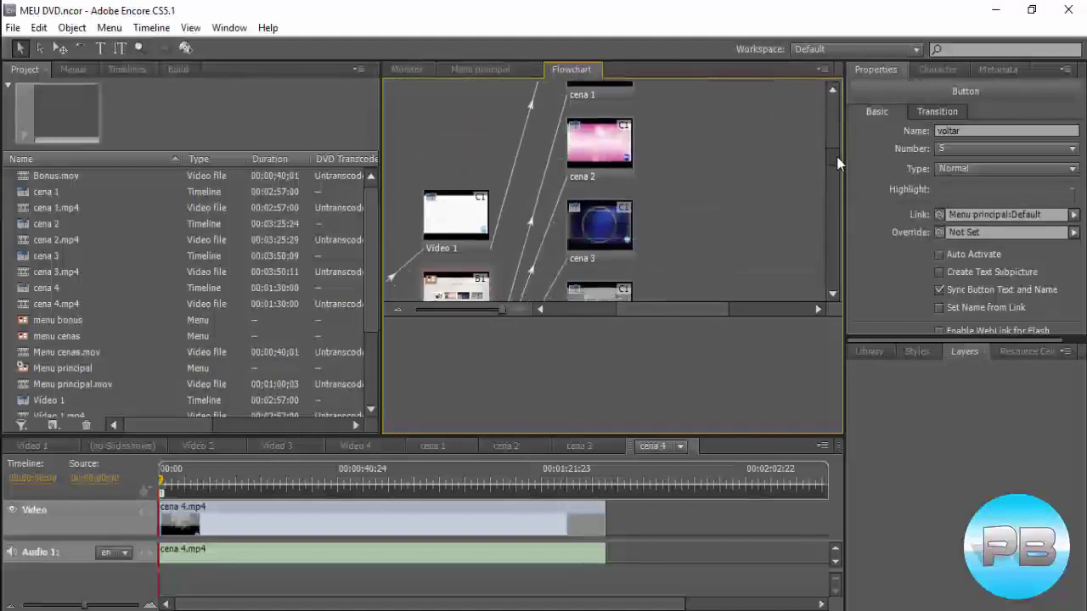
# Set the cena 1, cena 2 and cena 3 end actions to return to menu cenas.
pyautogui.click(617, 138)
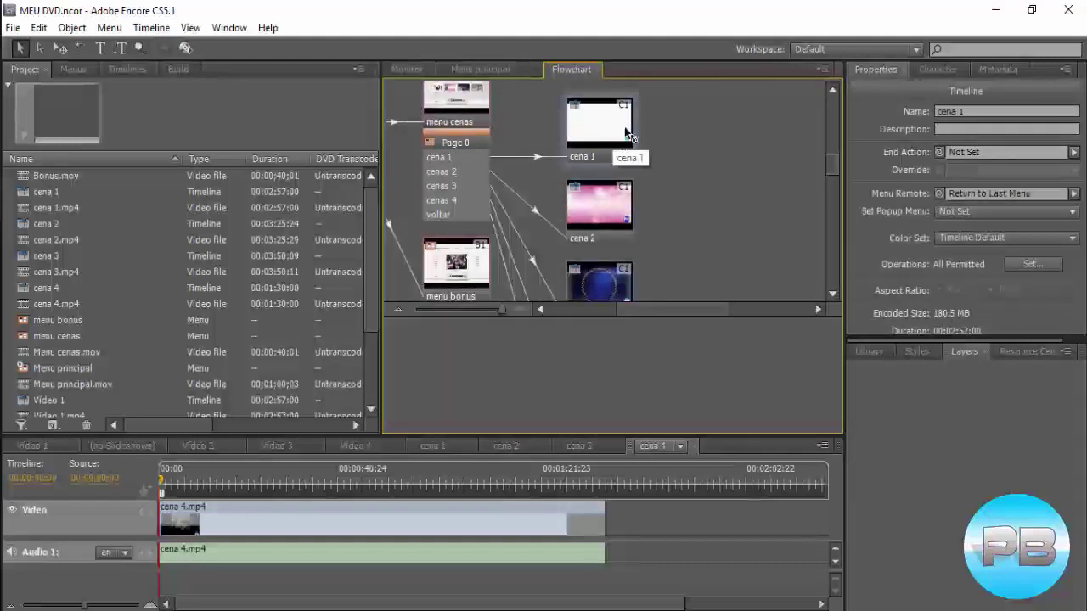
pyautogui.moveTo(617, 138)
pyautogui.mouseDown()
pyautogui.moveTo(70, 287)
pyautogui.moveTo(76, 334)
pyautogui.mouseUp()
pyautogui.click(599, 213)
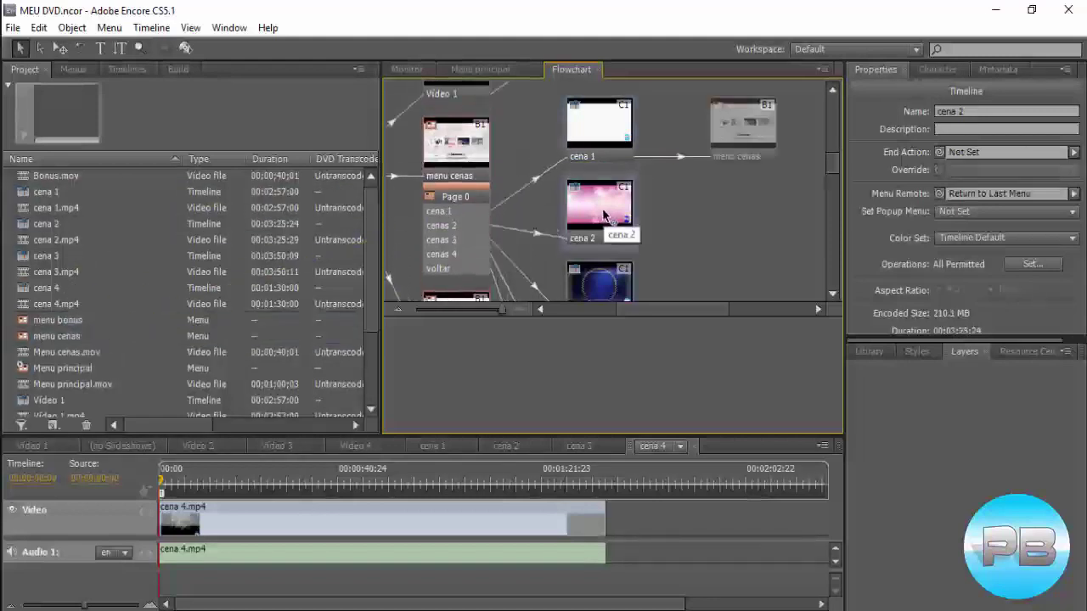
pyautogui.moveTo(538, 244); pyautogui.dragTo(63, 335)
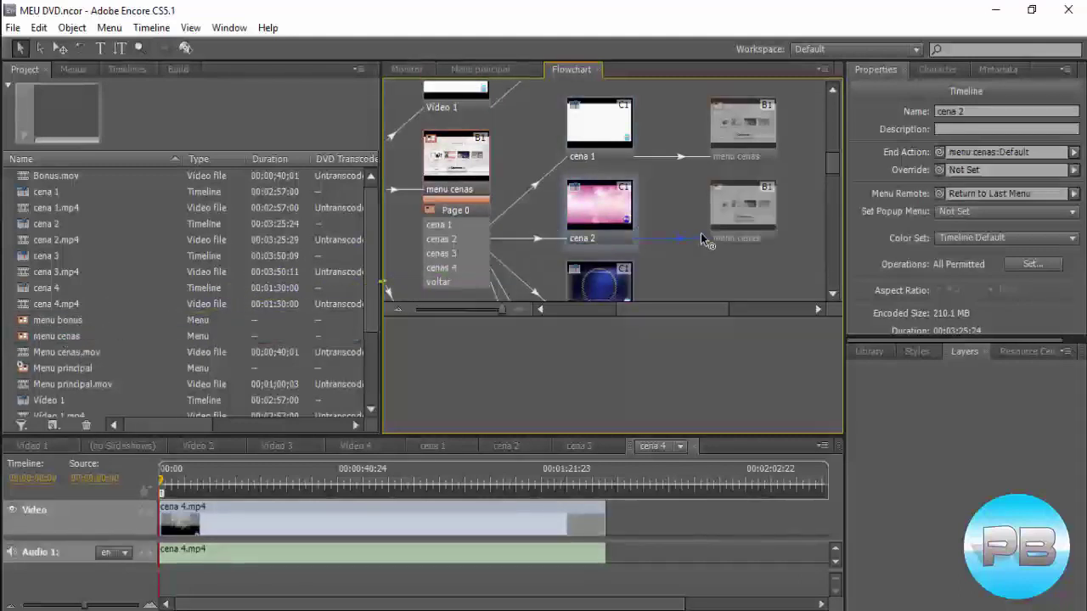
pyautogui.scroll(-1, 701, 232)
pyautogui.click(632, 255)
pyautogui.moveTo(608, 269); pyautogui.dragTo(63, 335)
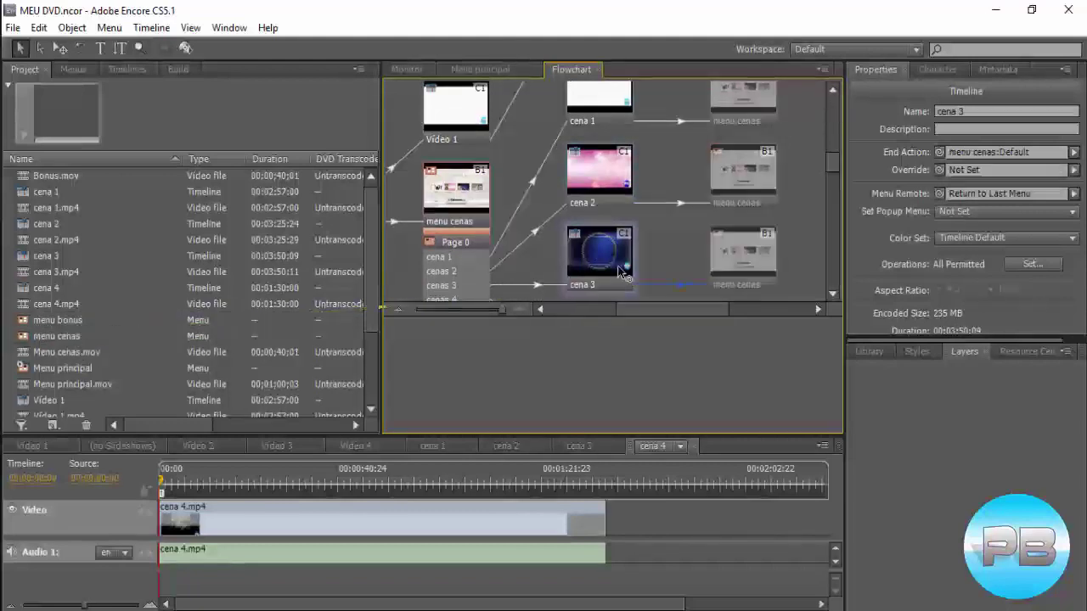
# Set cena 4's end action to menu cenas as well, then review the flowchart.
pyautogui.moveTo(836, 162); pyautogui.dragTo(829, 177)
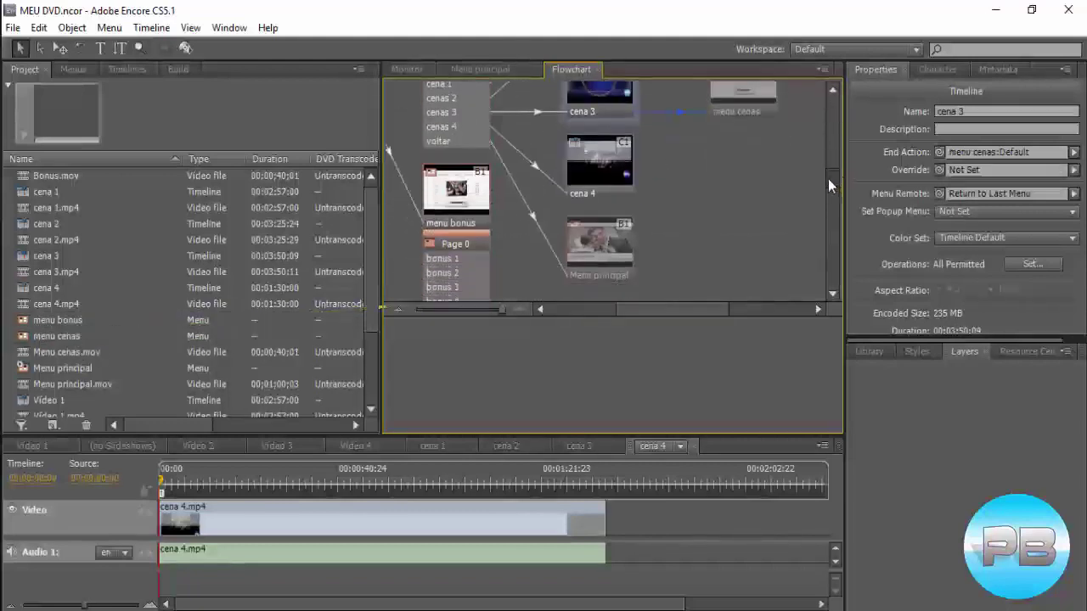
pyautogui.moveTo(605, 180); pyautogui.dragTo(67, 334)
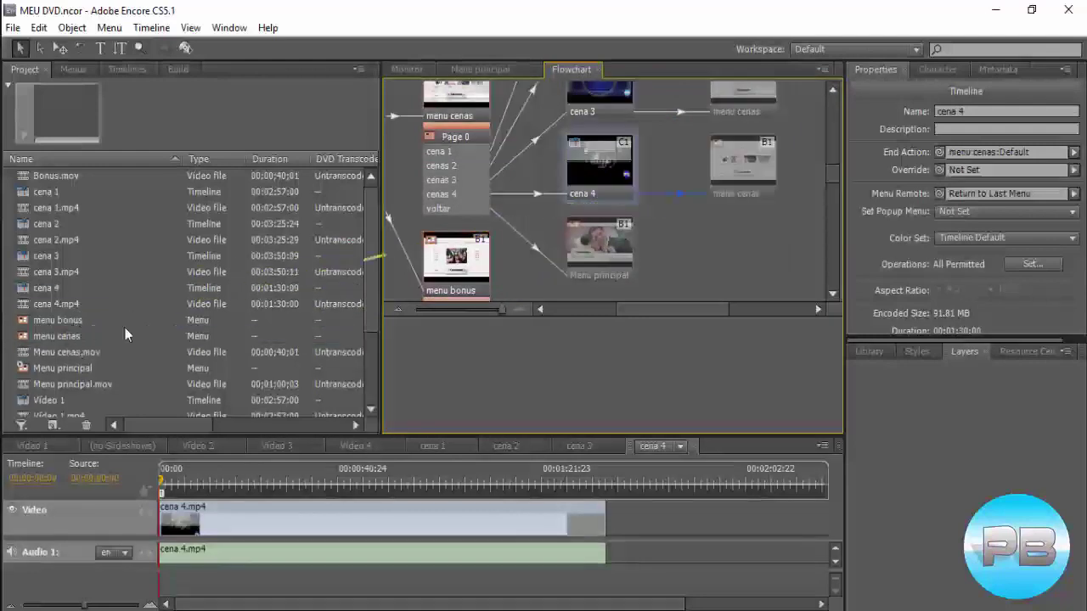
pyautogui.moveTo(835, 170)
pyautogui.mouseDown()
pyautogui.moveTo(834, 147)
pyautogui.moveTo(830, 178)
pyautogui.mouseUp()
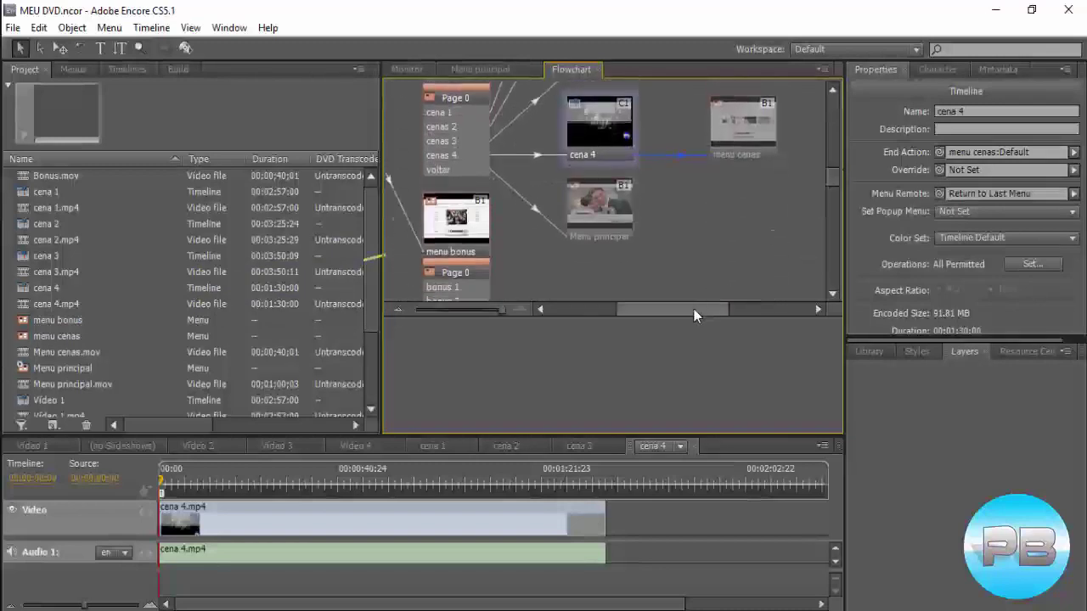
pyautogui.moveTo(693, 309); pyautogui.dragTo(719, 309)
pyautogui.moveTo(833, 181); pyautogui.dragTo(826, 182)
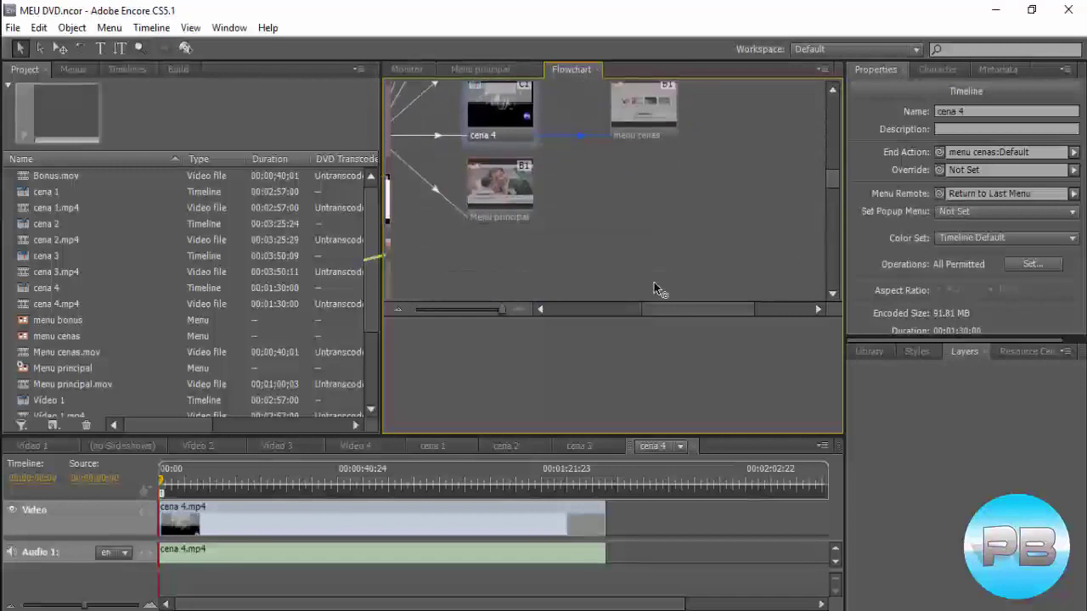
pyautogui.moveTo(677, 309); pyautogui.dragTo(660, 312)
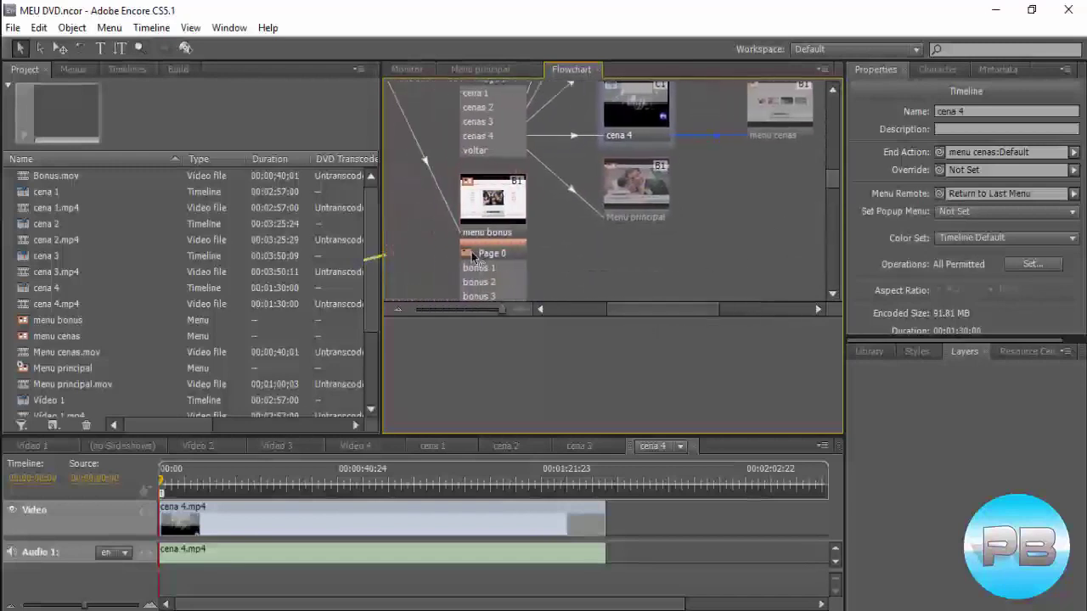
pyautogui.scroll(-1, 463, 236)
pyautogui.moveTo(411, 253); pyautogui.dragTo(157, 348)
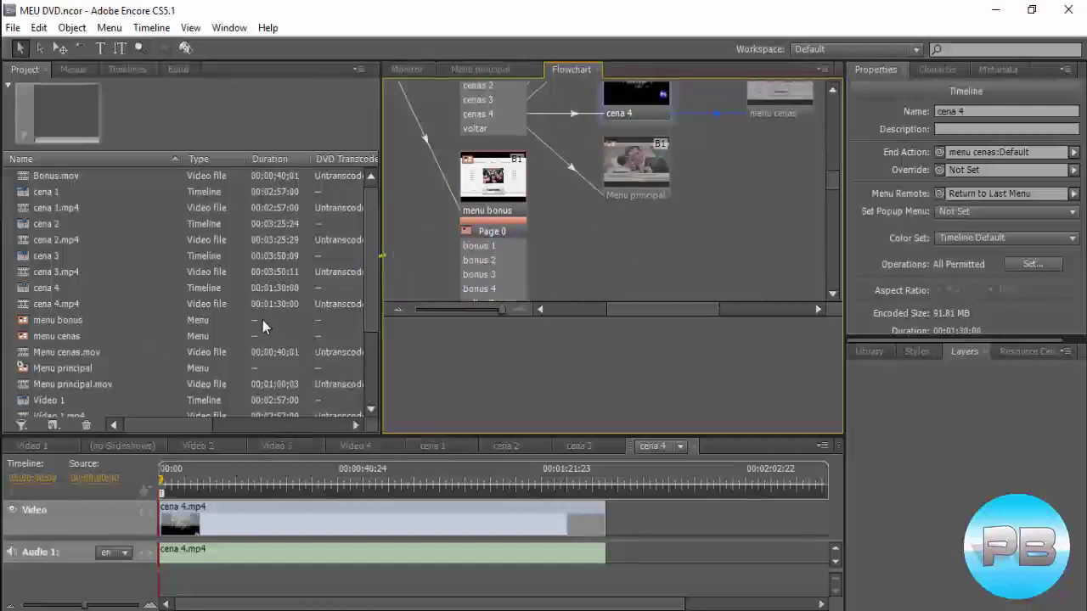
pyautogui.scroll(-3, 262, 320)
pyautogui.click(369, 262)
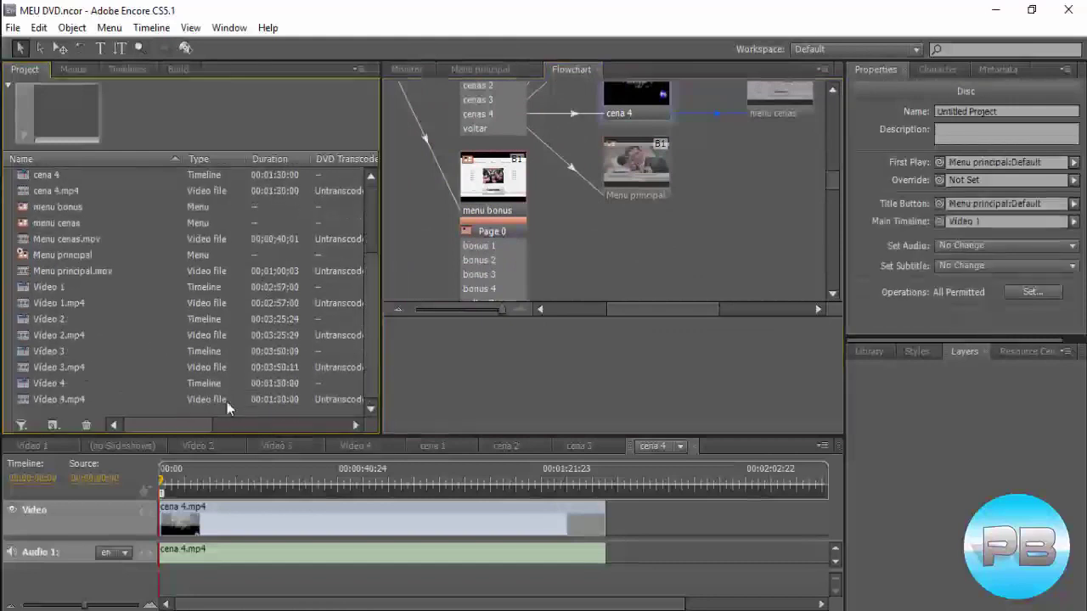
# Use Import As > Timeline to bring in bonus 1, bonus 2 and bonus 3 together.
pyautogui.rightClick(163, 412)
pyautogui.moveTo(181, 424)
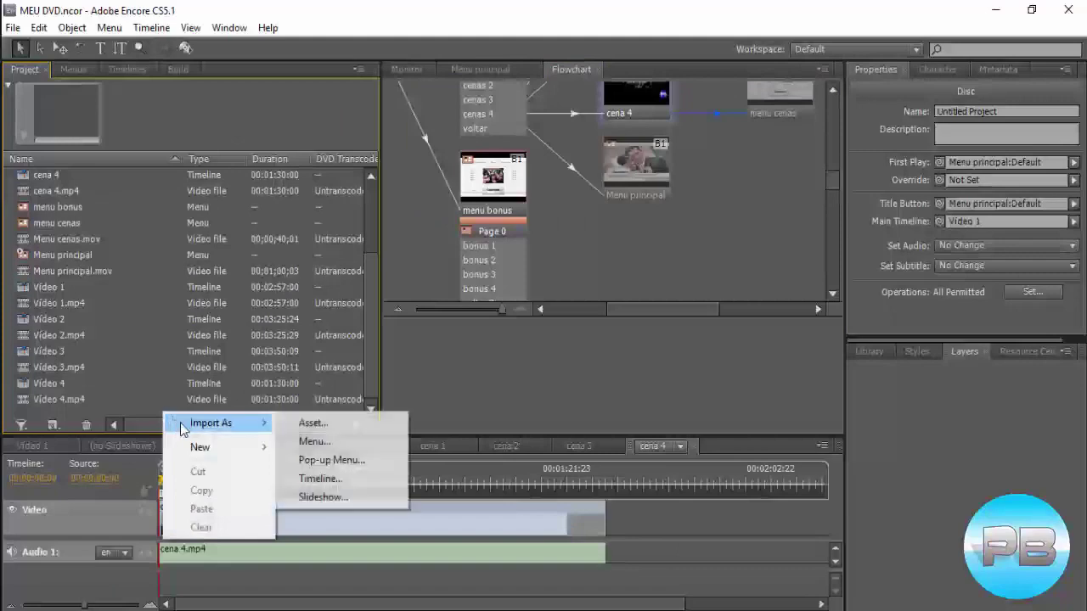
pyautogui.click(318, 477)
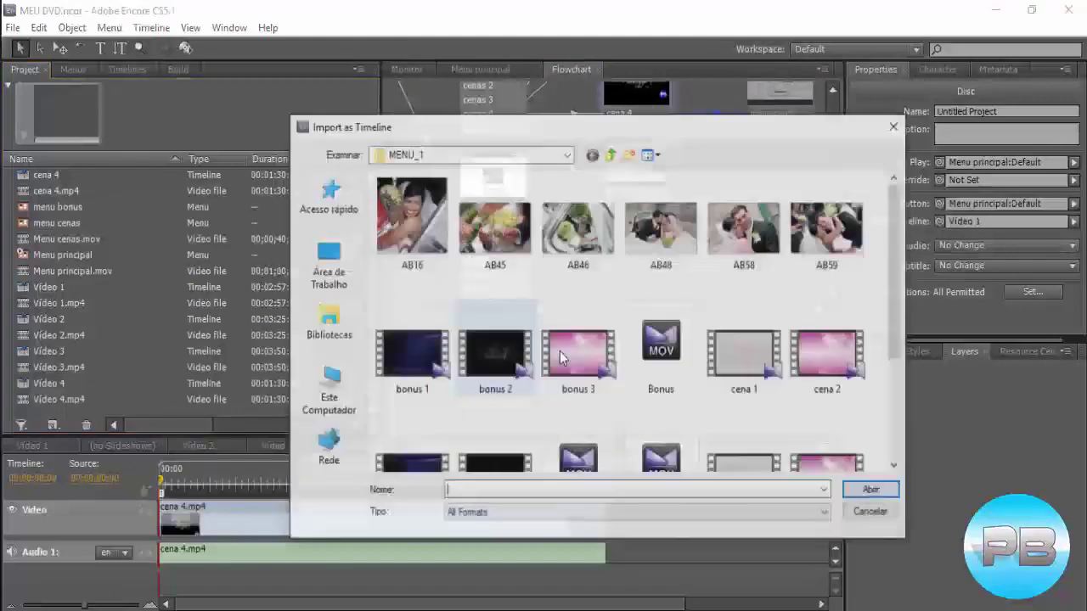
pyautogui.click(560, 350)
pyautogui.click(415, 382)
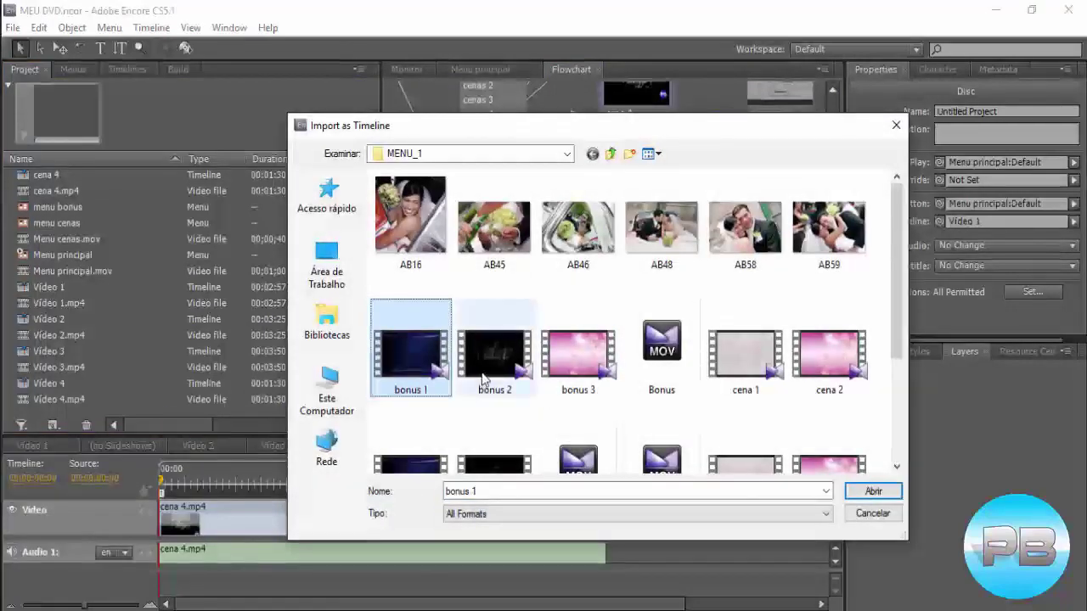
pyautogui.keyDown('ctrl'); pyautogui.click(484, 379); pyautogui.keyUp('ctrl')
pyautogui.keyDown('ctrl'); pyautogui.click(569, 378); pyautogui.keyUp('ctrl')
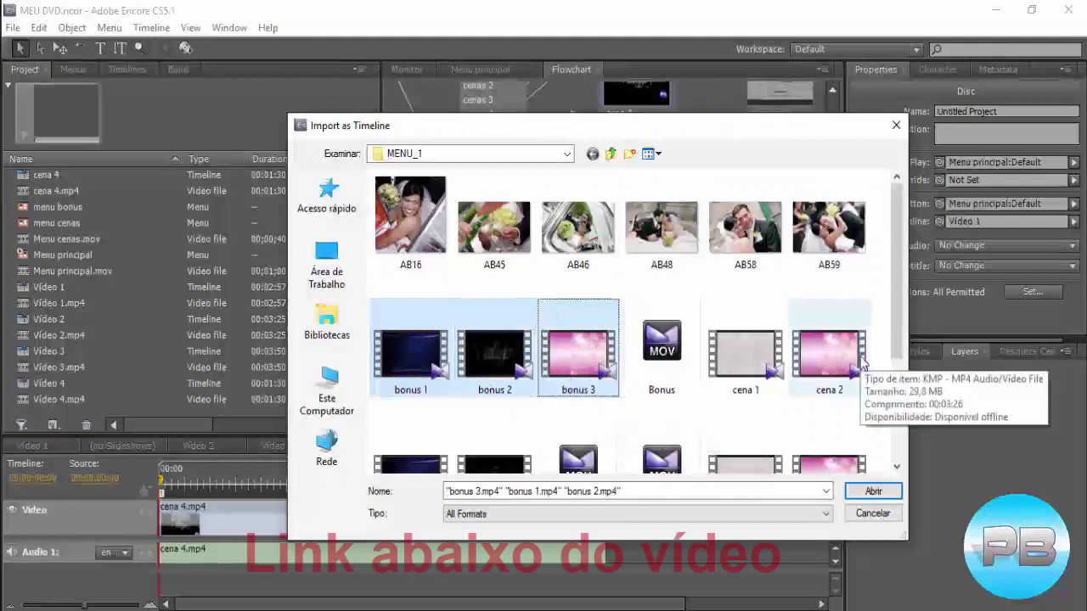
pyautogui.scroll(-2, 862, 364)
pyautogui.scroll(2, 862, 364)
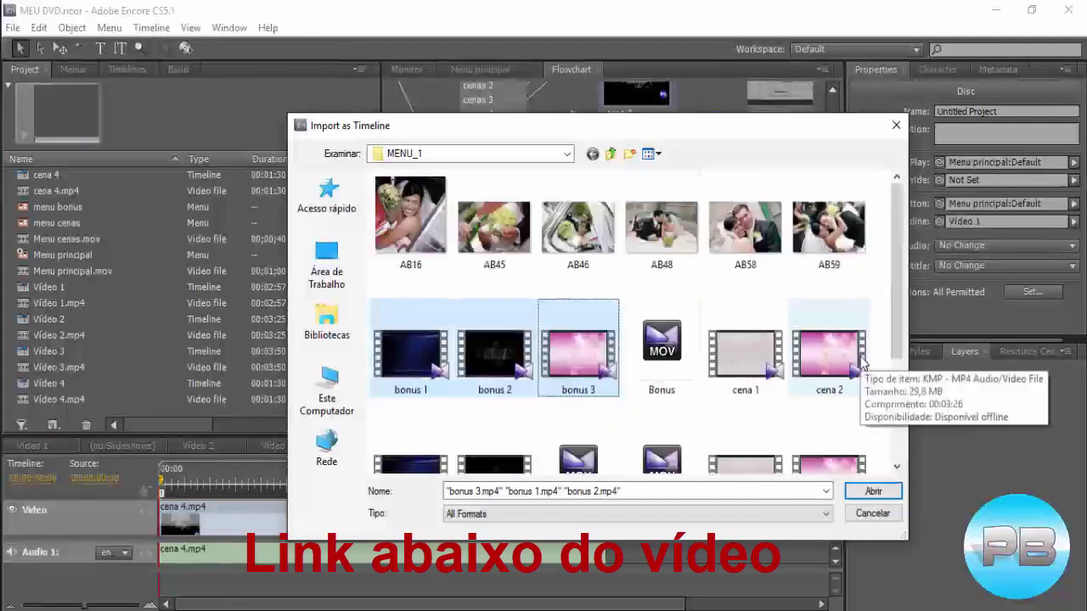
pyautogui.scroll(-2, 861, 362)
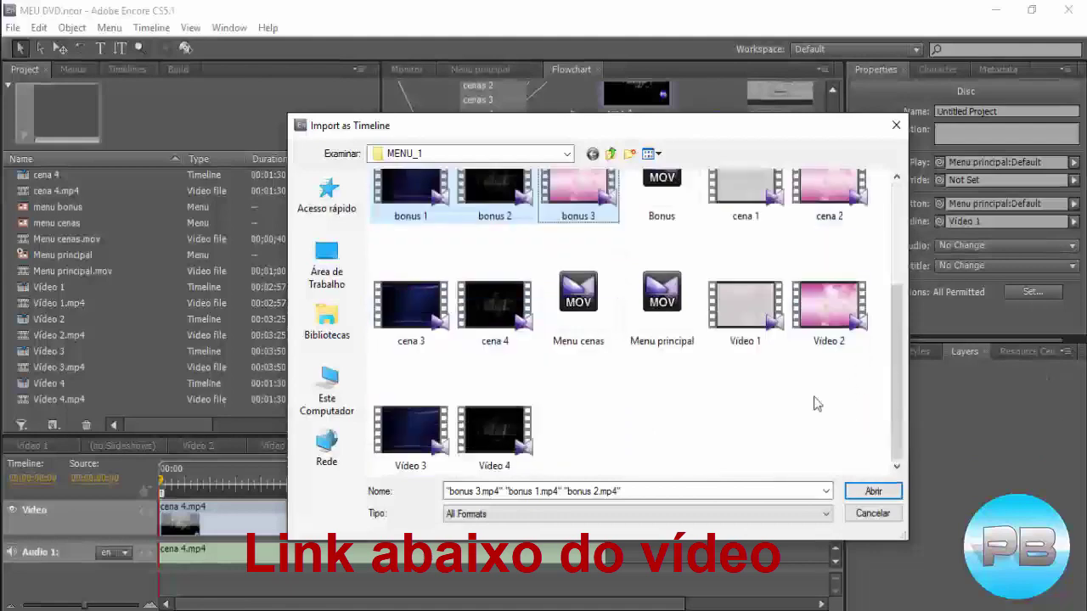
pyautogui.scroll(2, 812, 402)
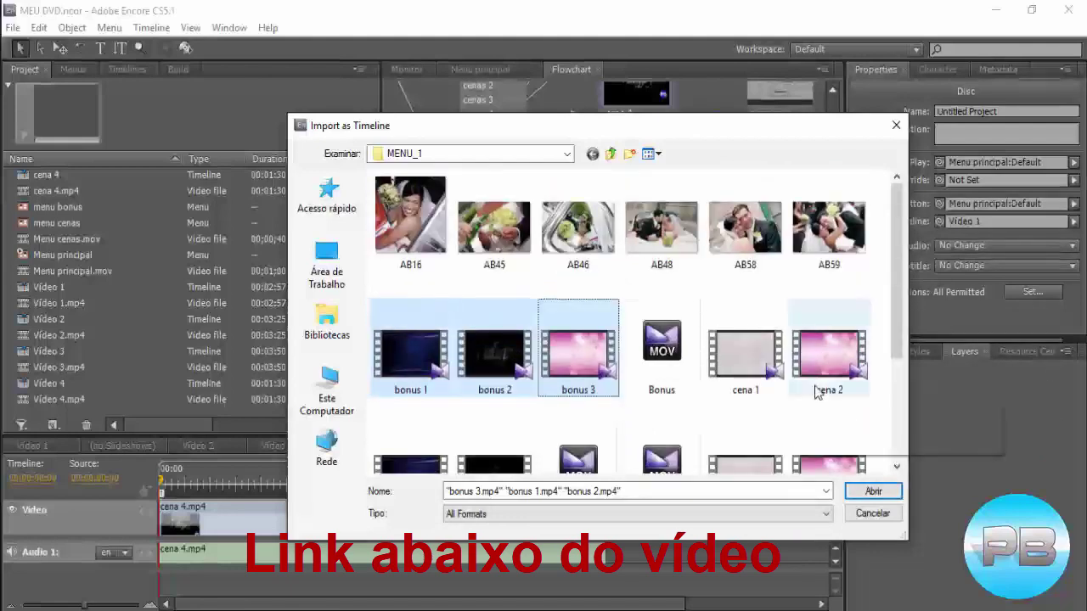
pyautogui.click(871, 490)
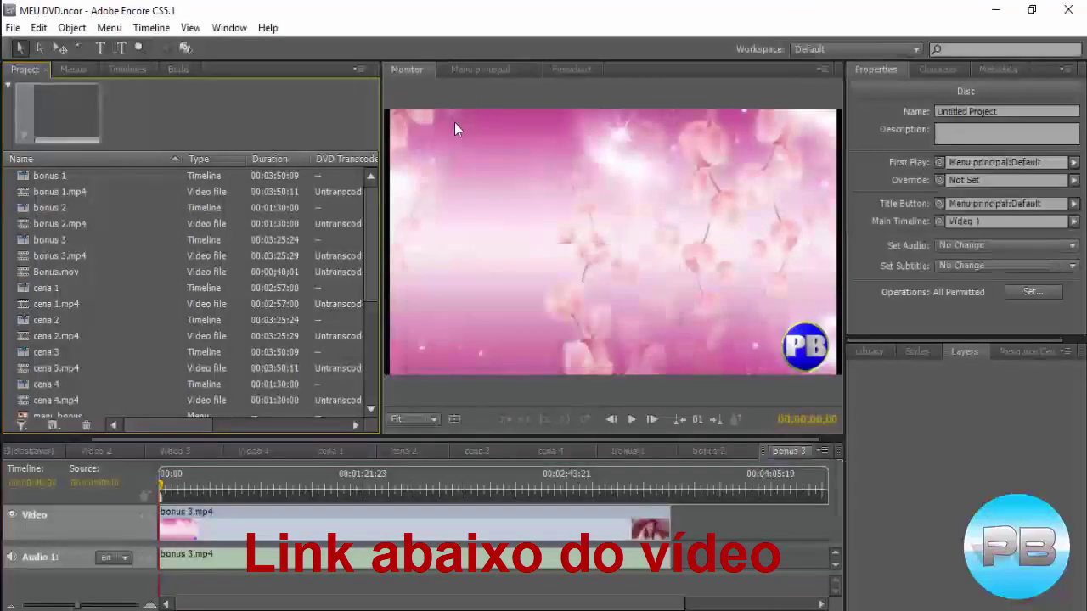
# Display menu bonus in the menu viewer.
pyautogui.click(487, 70)
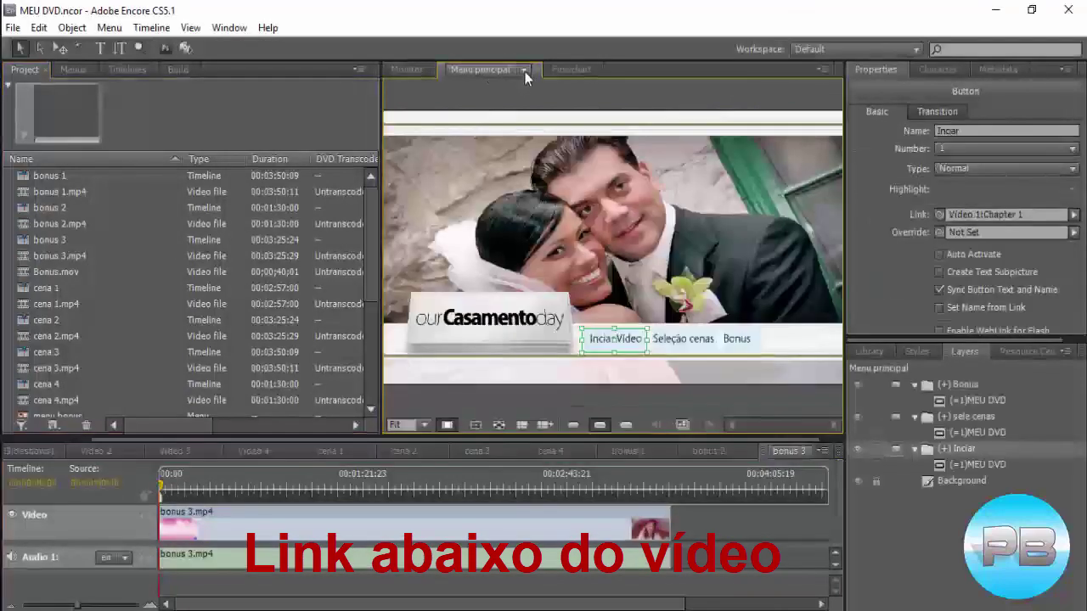
pyautogui.click(524, 70)
pyautogui.click(498, 132)
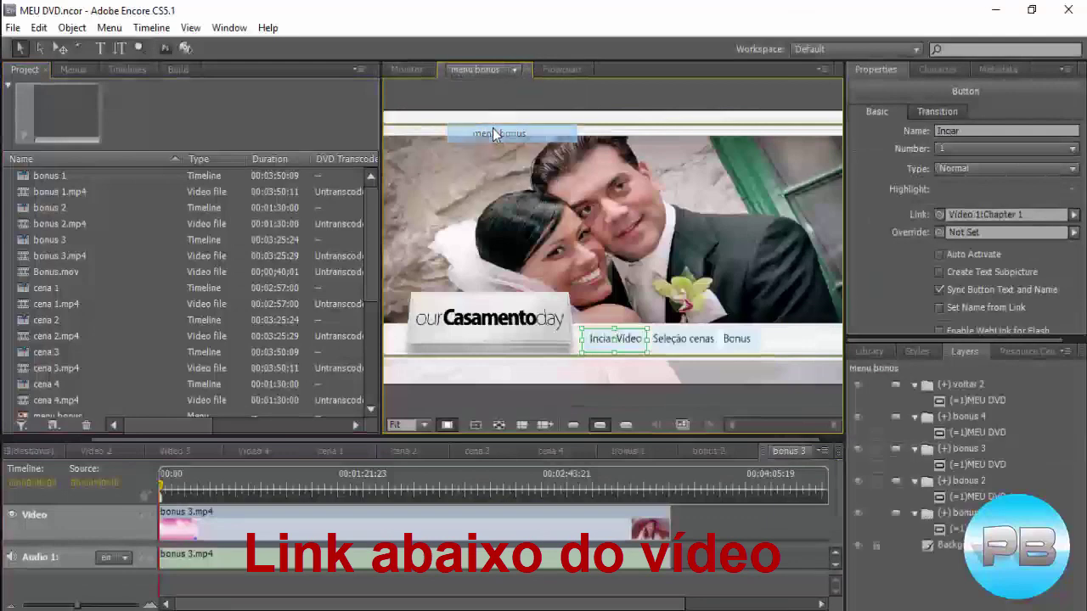
# In the Flowchart, link the bonus 1, bonus 2 and bonus 3 buttons to the same-named timelines.
pyautogui.click(556, 70)
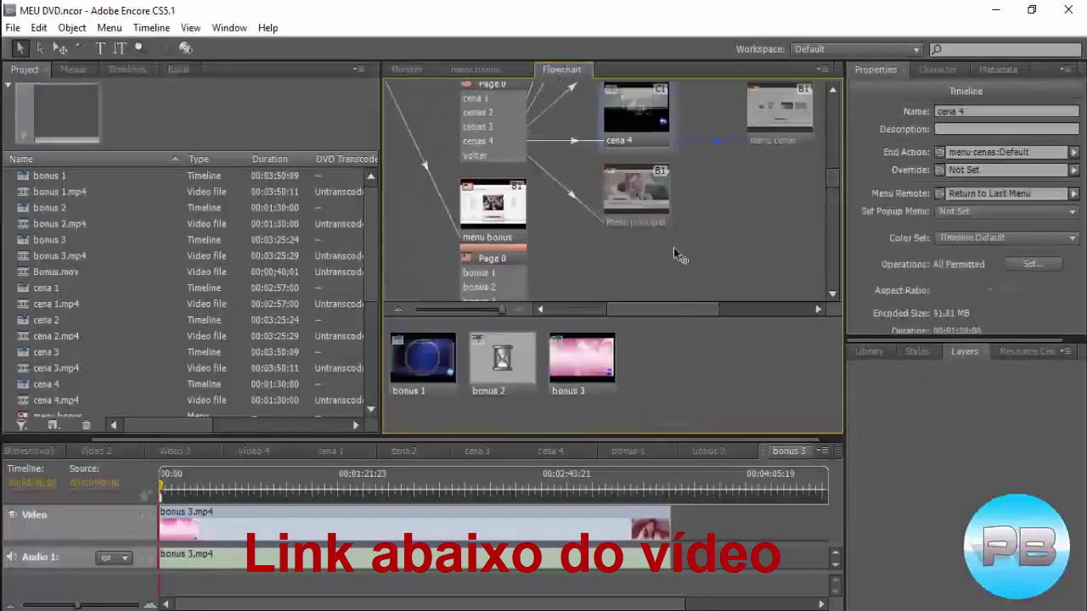
pyautogui.click(488, 275)
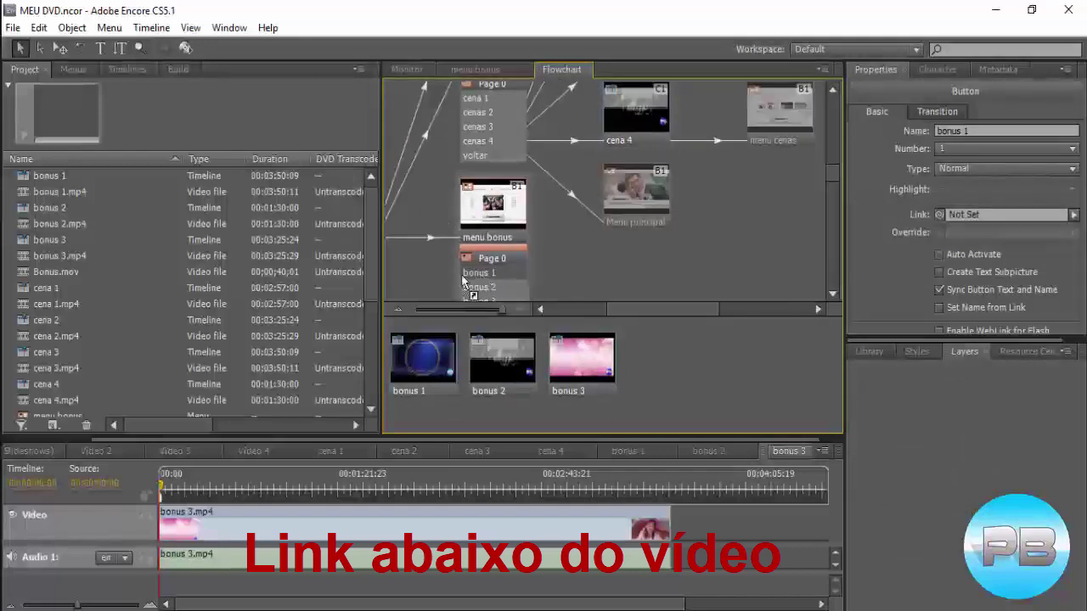
pyautogui.moveTo(480, 274)
pyautogui.mouseDown()
pyautogui.moveTo(62, 188)
pyautogui.moveTo(57, 178)
pyautogui.mouseUp()
pyautogui.moveTo(478, 255); pyautogui.dragTo(61, 209)
pyautogui.moveTo(482, 204); pyautogui.dragTo(128, 219)
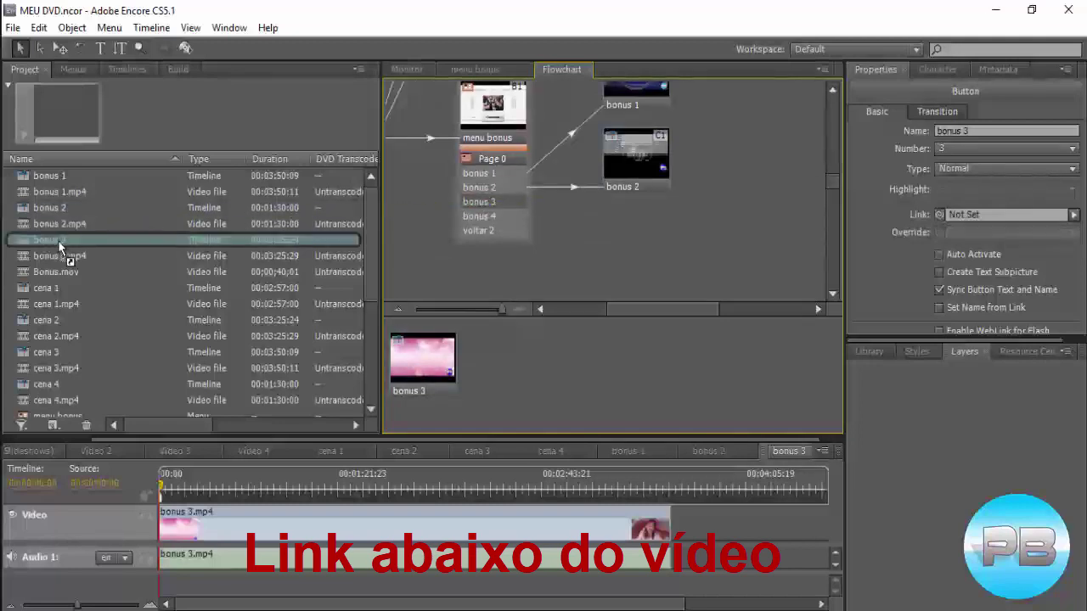
pyautogui.moveTo(128, 218); pyautogui.dragTo(58, 240)
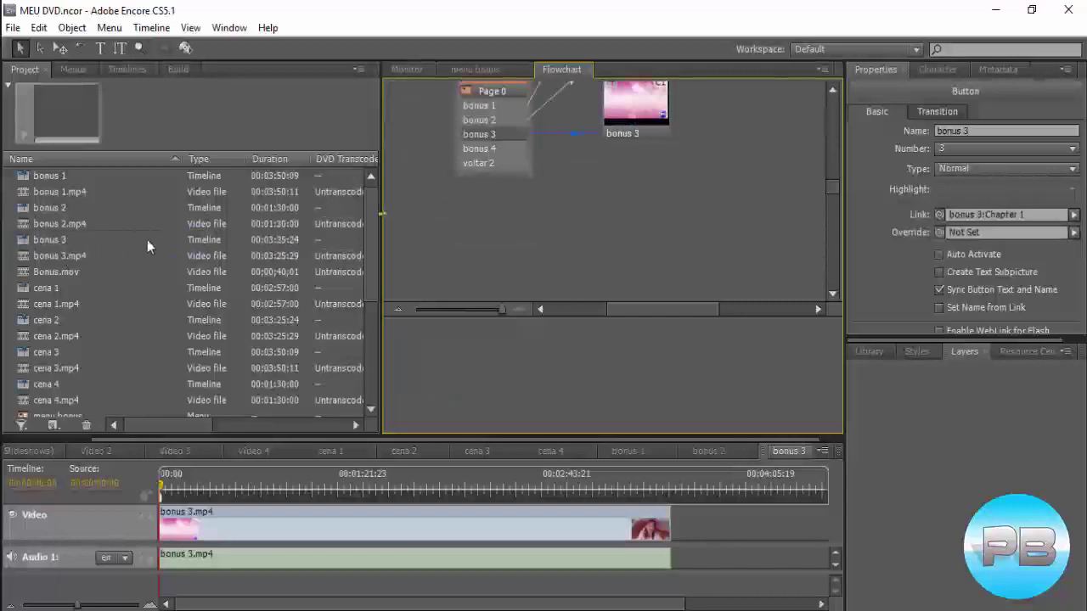
pyautogui.scroll(1, 465, 225)
pyautogui.scroll(1, 465, 225)
pyautogui.scroll(3, 466, 225)
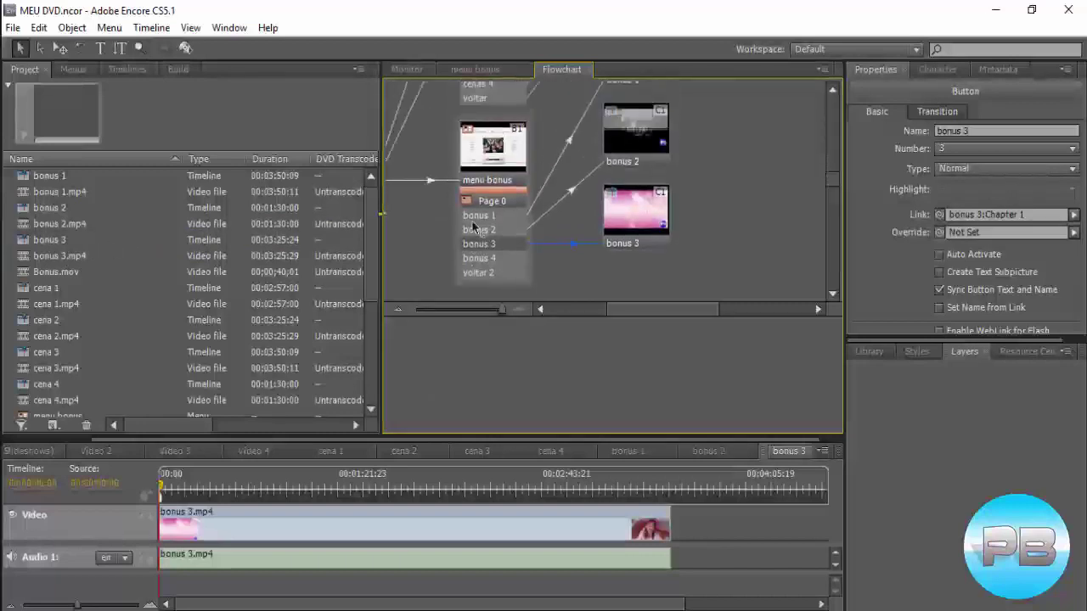
pyautogui.scroll(2, 588, 198)
pyautogui.scroll(1, 641, 165)
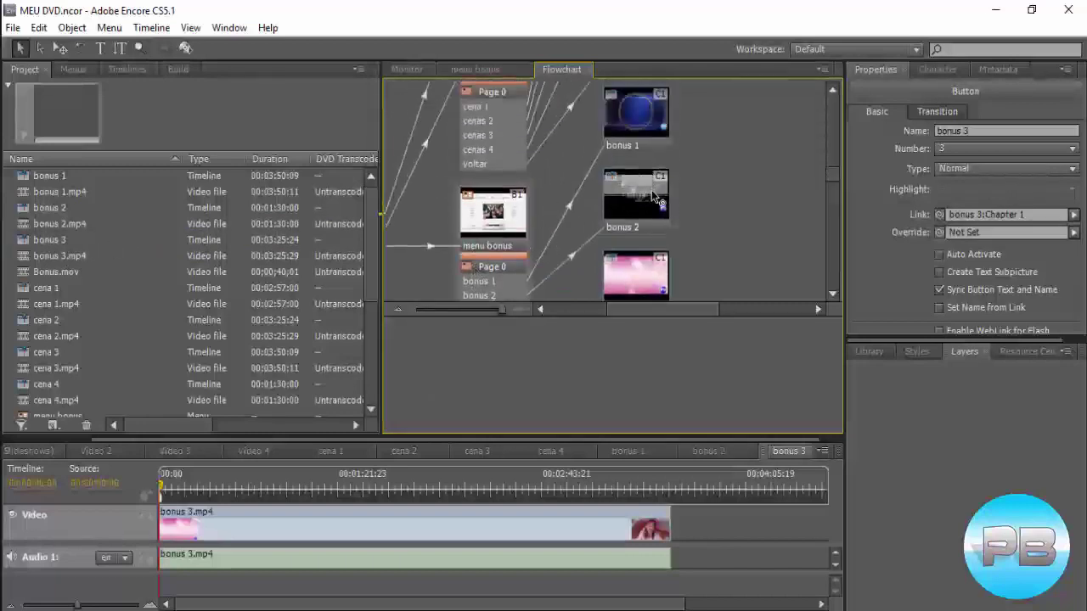
pyautogui.click(633, 127)
# Set the end actions of bonus 1, bonus 2 and bonus 3 to Menu principal.
pyautogui.scroll(-3, 633, 125)
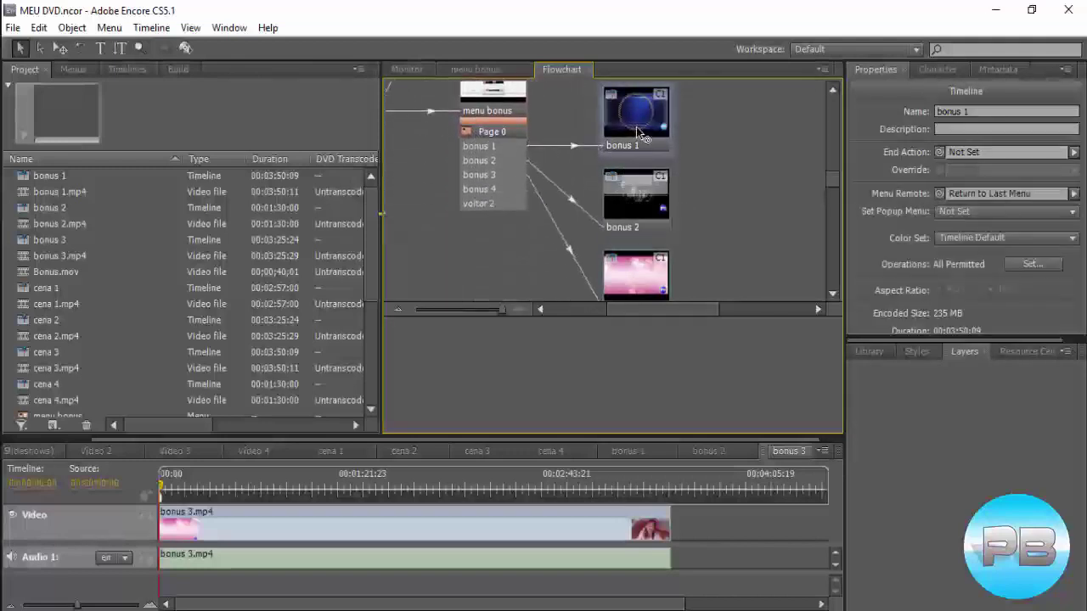
pyautogui.click(370, 239)
pyautogui.scroll(-3, 352, 292)
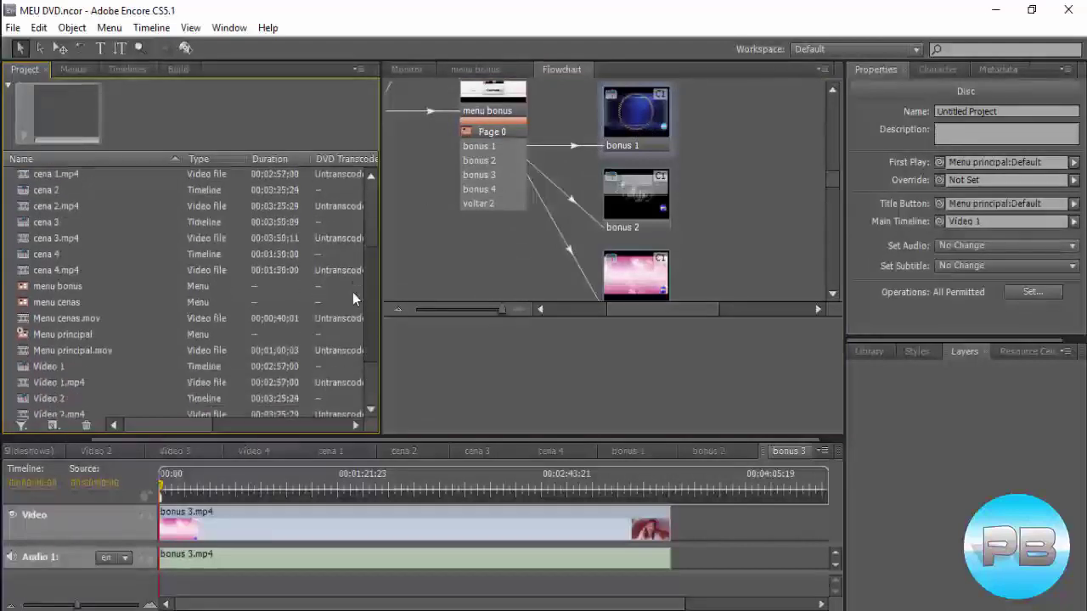
pyautogui.click(632, 134)
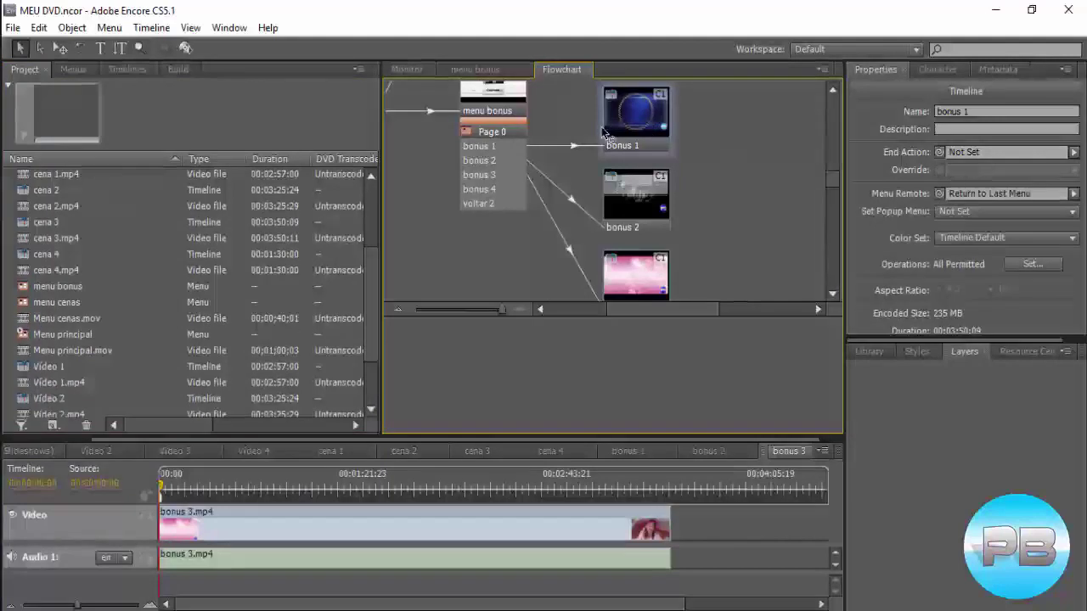
pyautogui.moveTo(479, 188)
pyautogui.mouseDown()
pyautogui.moveTo(120, 246)
pyautogui.moveTo(64, 333)
pyautogui.mouseUp()
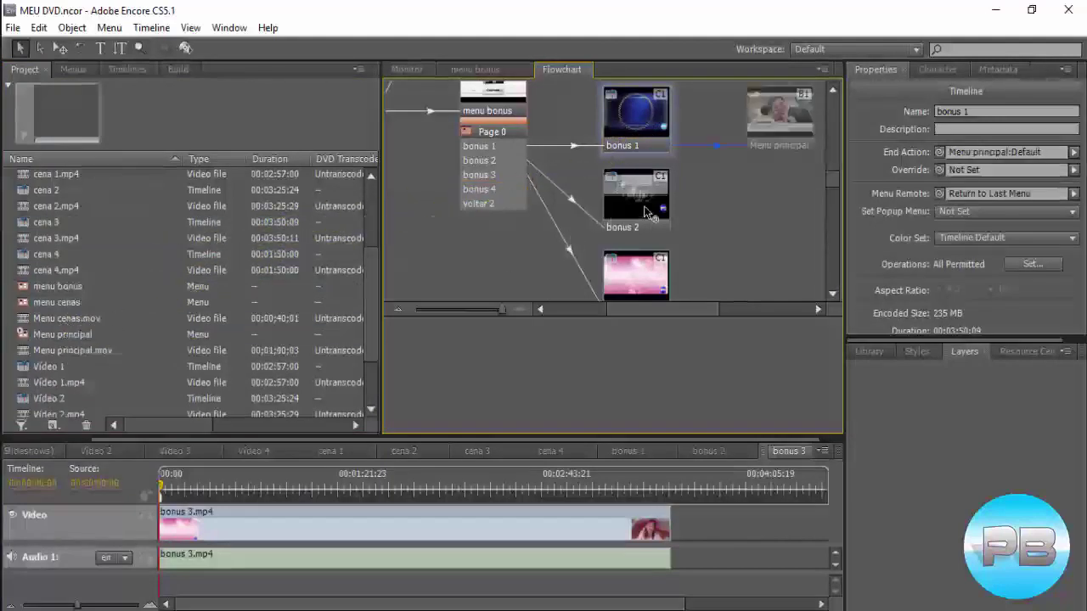
pyautogui.moveTo(669, 227); pyautogui.dragTo(228, 303)
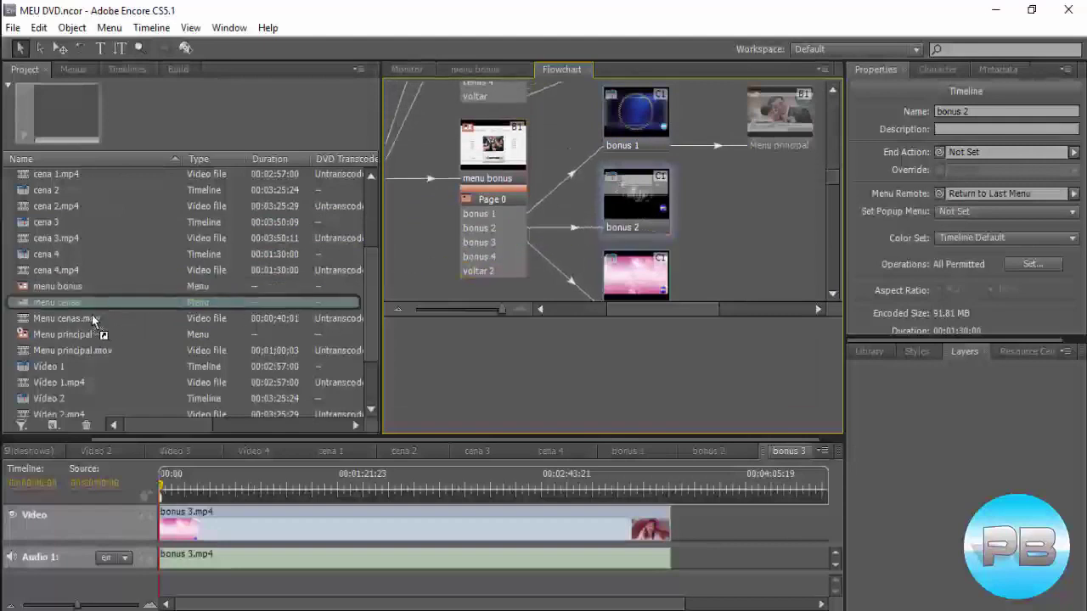
pyautogui.moveTo(228, 298); pyautogui.dragTo(67, 335)
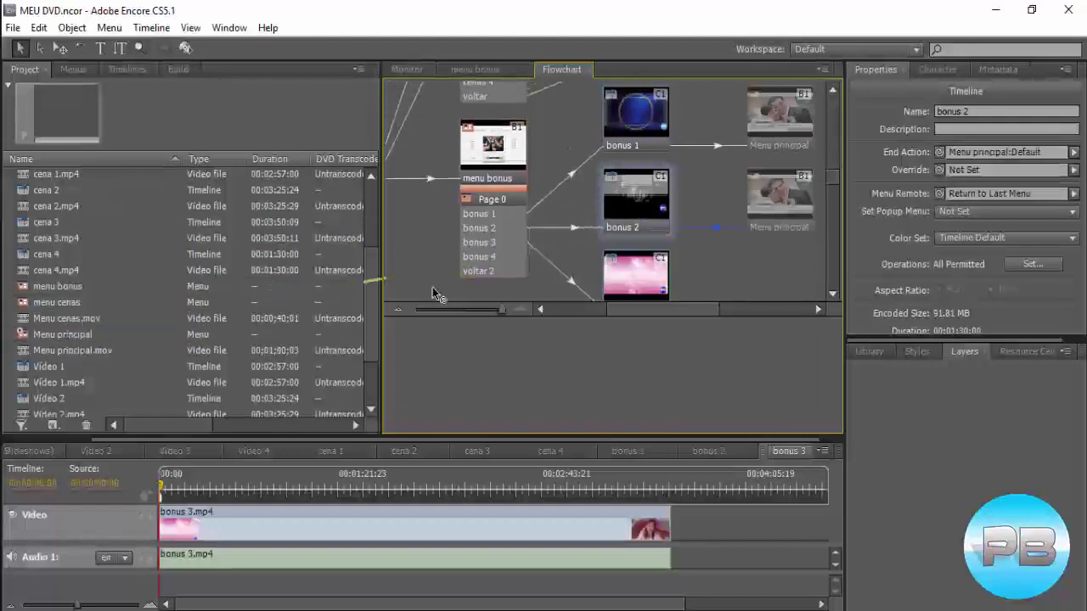
pyautogui.click(638, 274)
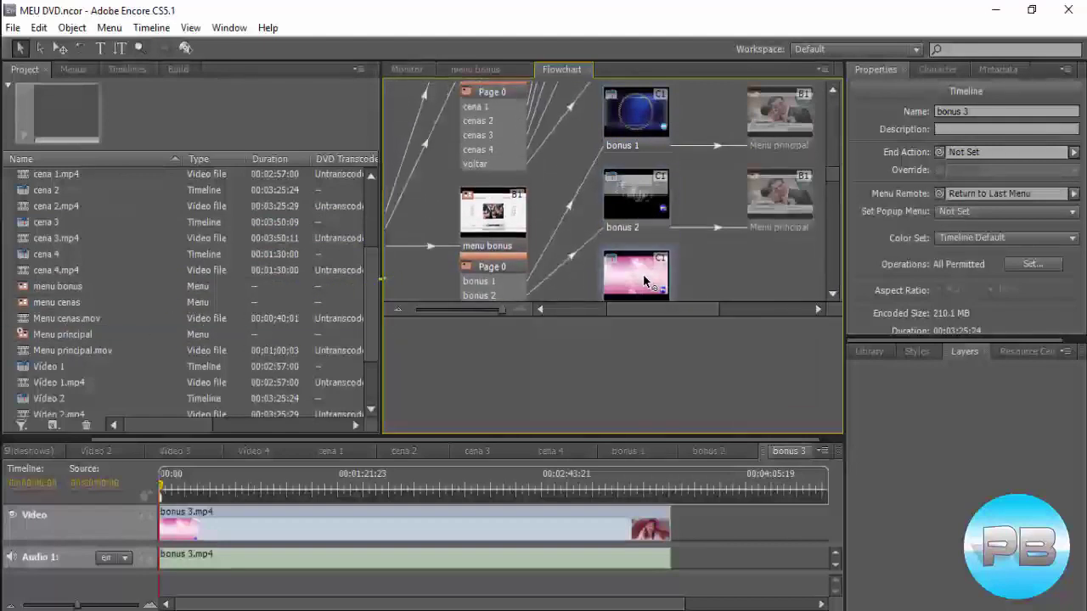
pyautogui.moveTo(643, 280); pyautogui.dragTo(68, 338)
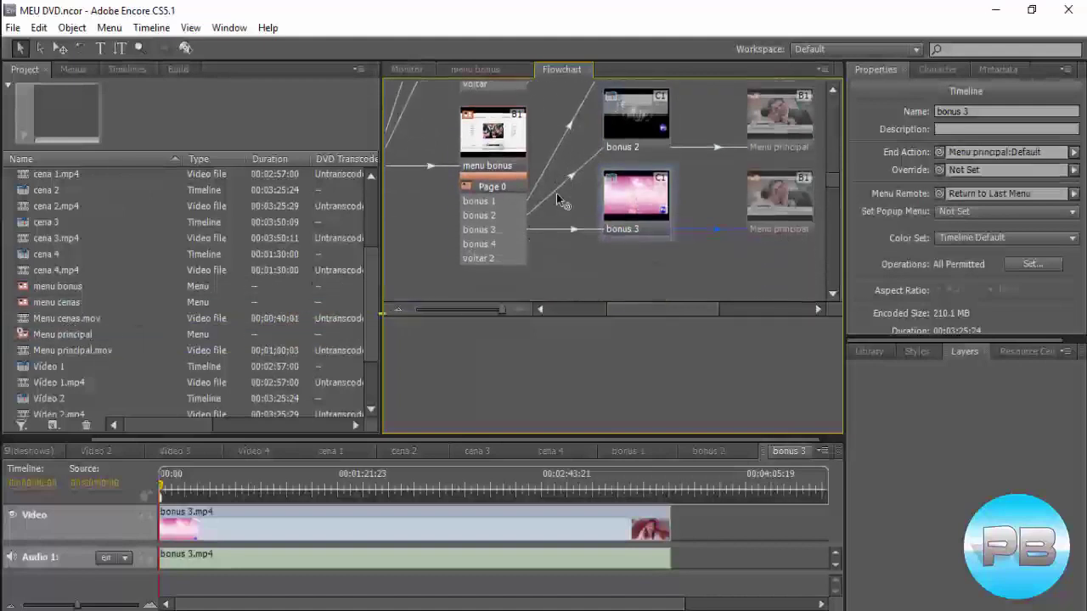
pyautogui.click(479, 259)
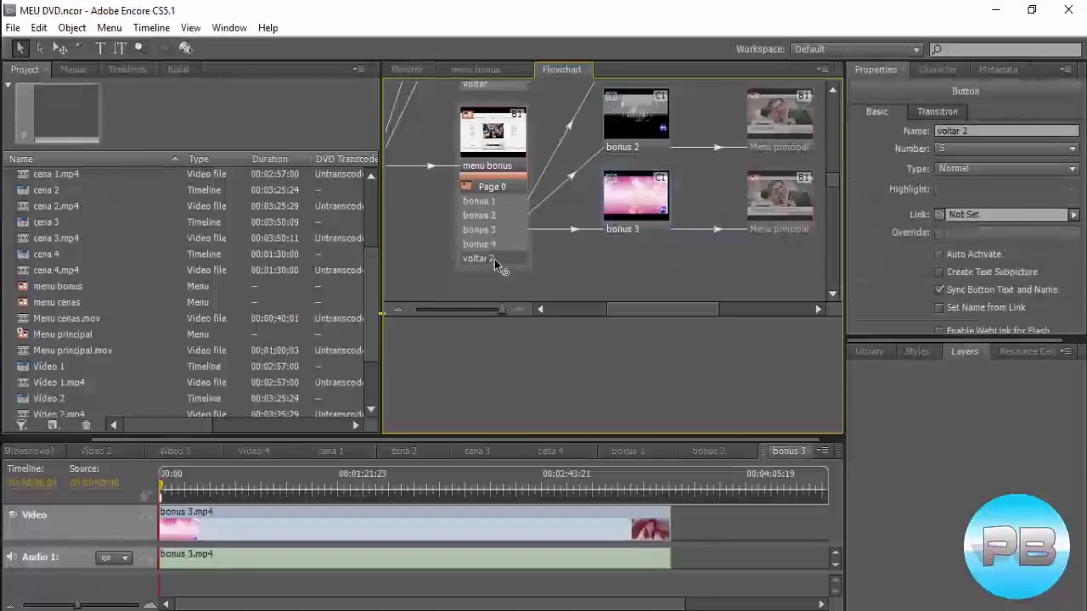
# Point voltar 2's link at Menu principal and scroll the Flowchart to review all links.
pyautogui.moveTo(494, 259); pyautogui.dragTo(75, 333)
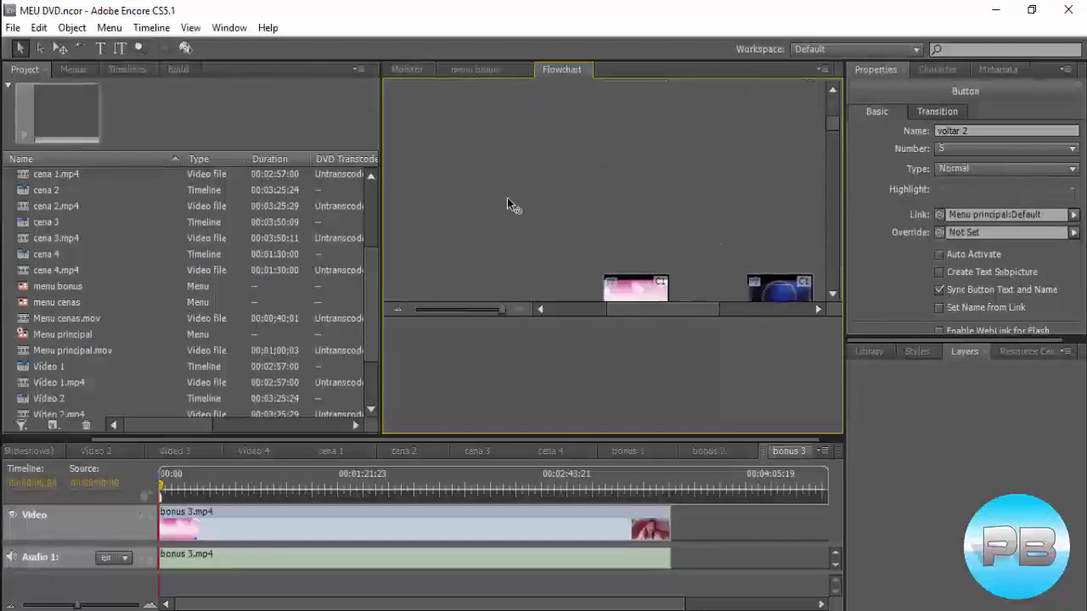
pyautogui.moveTo(671, 312)
pyautogui.mouseDown()
pyautogui.moveTo(719, 306)
pyautogui.moveTo(803, 231)
pyautogui.mouseUp()
pyautogui.moveTo(836, 133); pyautogui.dragTo(830, 143)
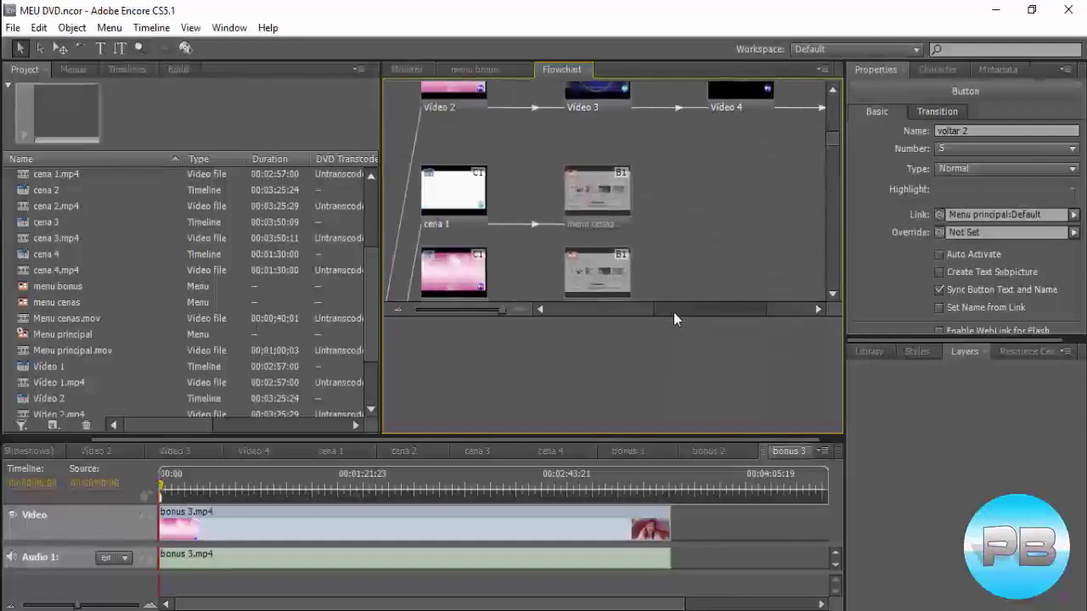
pyautogui.moveTo(710, 310); pyautogui.dragTo(642, 316)
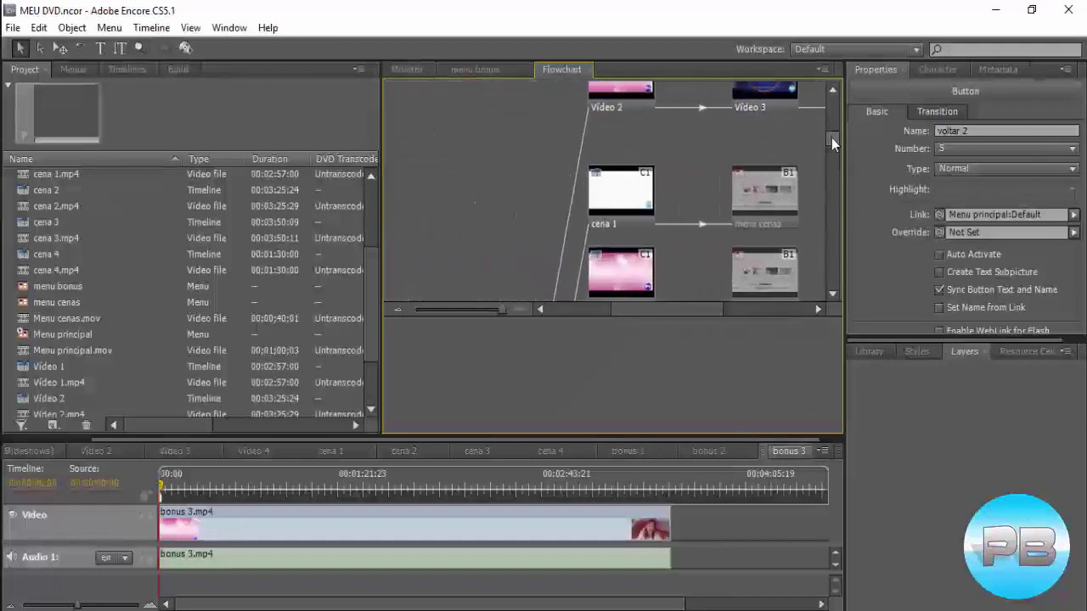
pyautogui.moveTo(831, 138); pyautogui.dragTo(831, 168)
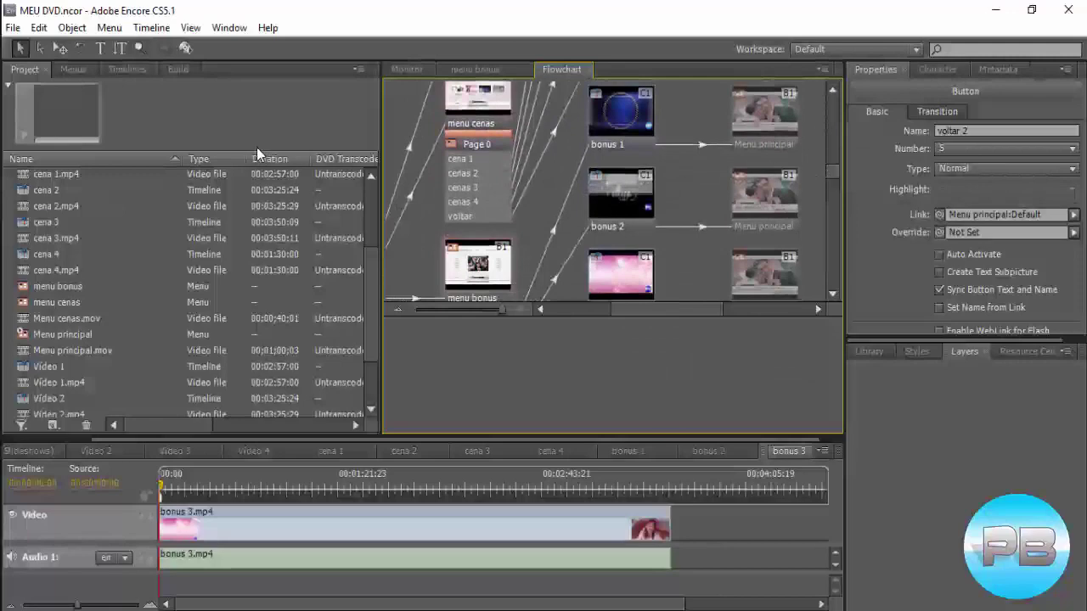
pyautogui.click(13, 27)
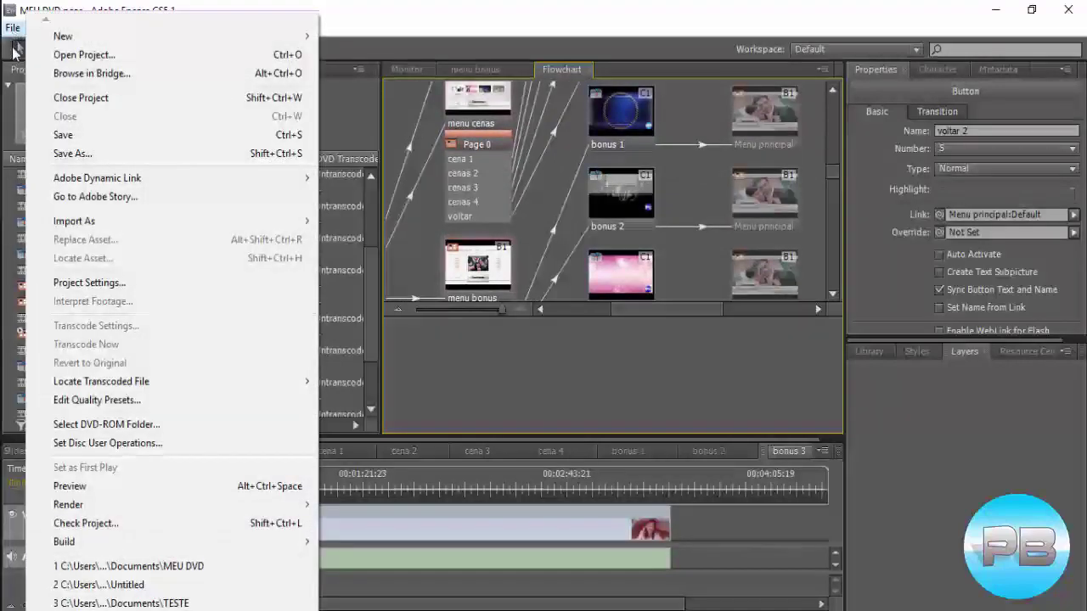
# Run Check Project, then remove the unlinked Item 4 button from menu bonus.
pyautogui.click(86, 523)
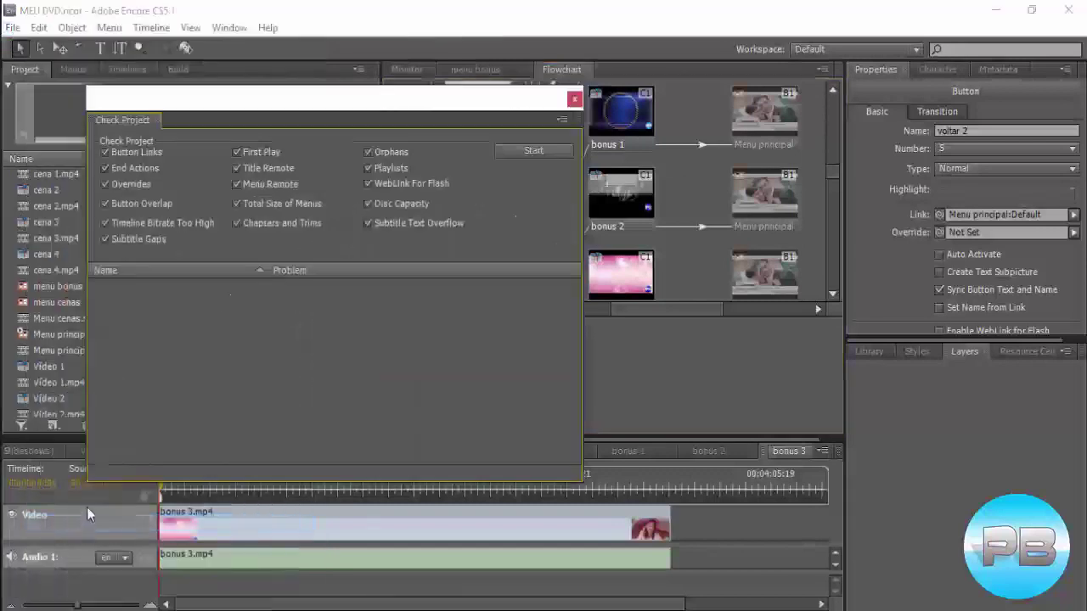
pyautogui.click(520, 156)
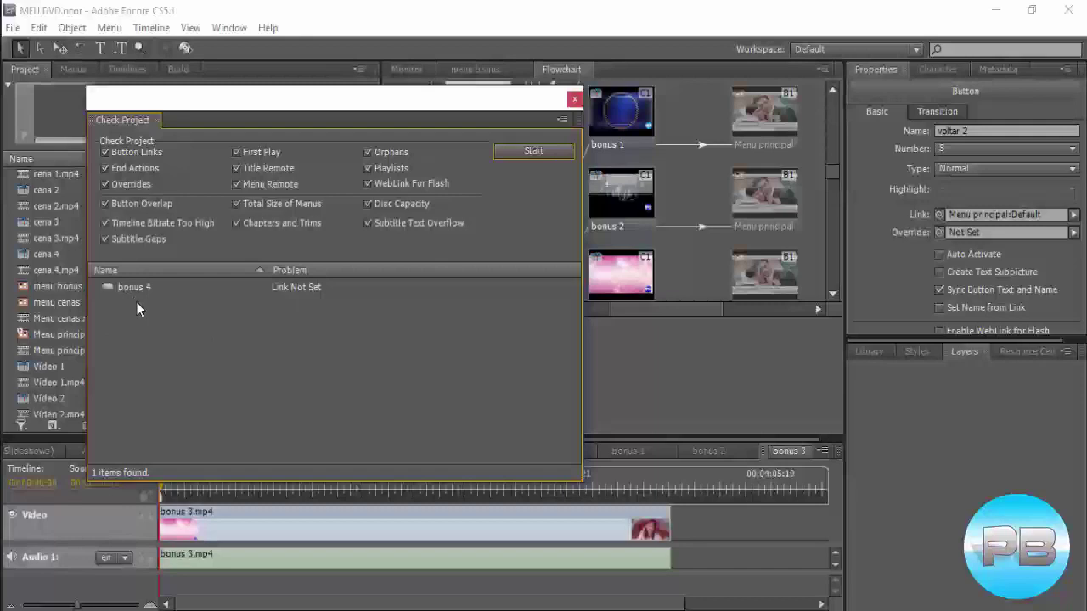
pyautogui.click(574, 100)
pyautogui.click(482, 69)
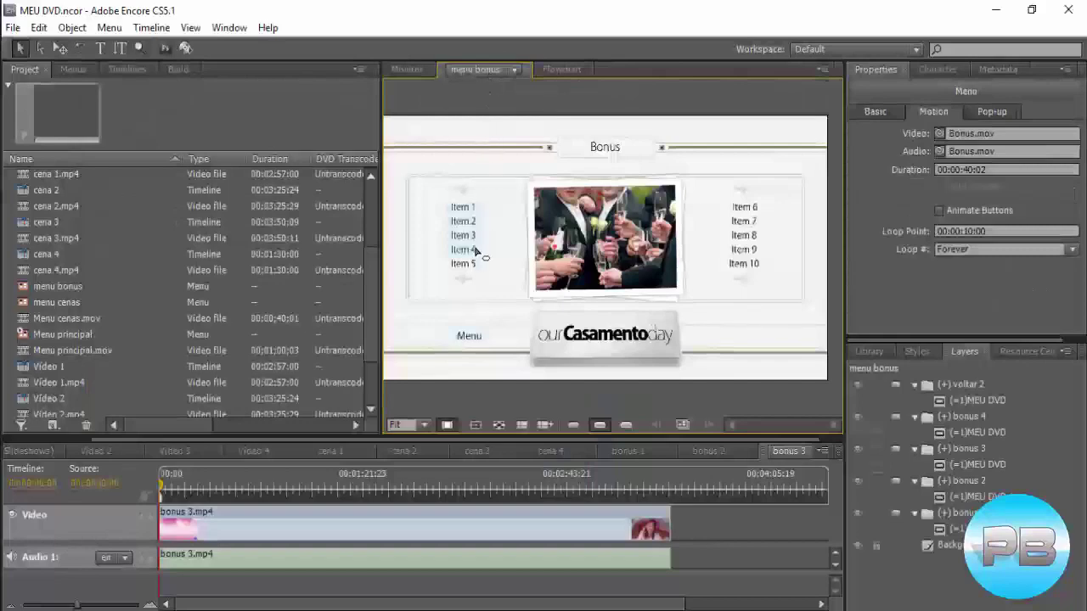
pyautogui.click(471, 259)
pyautogui.hotkey('ctrl', 'z')
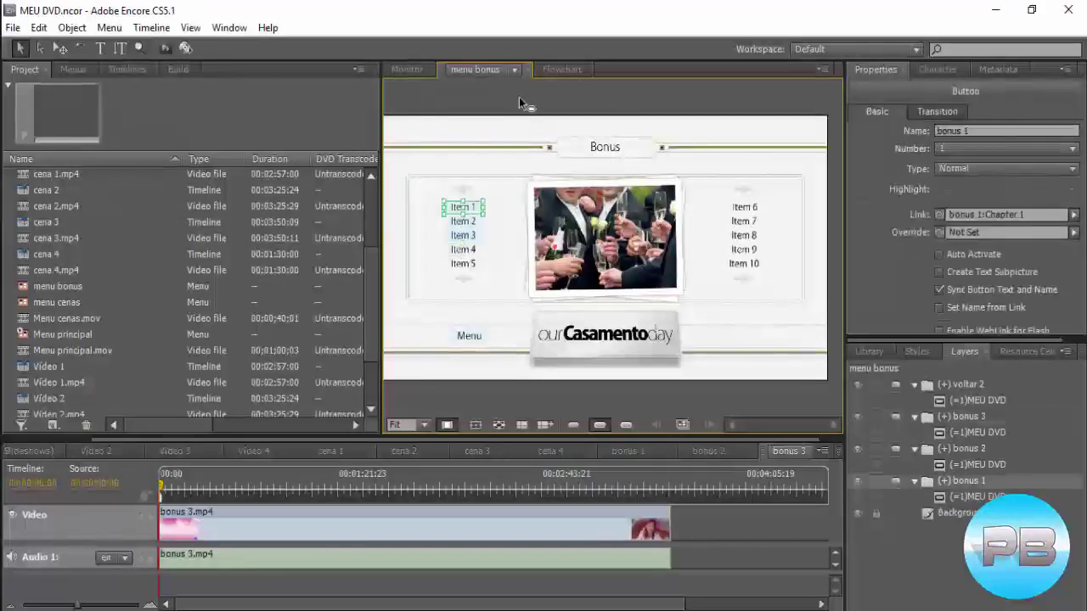
# Show Menu principal again and rerun Check Project, which reports no problems.
pyautogui.click(512, 69)
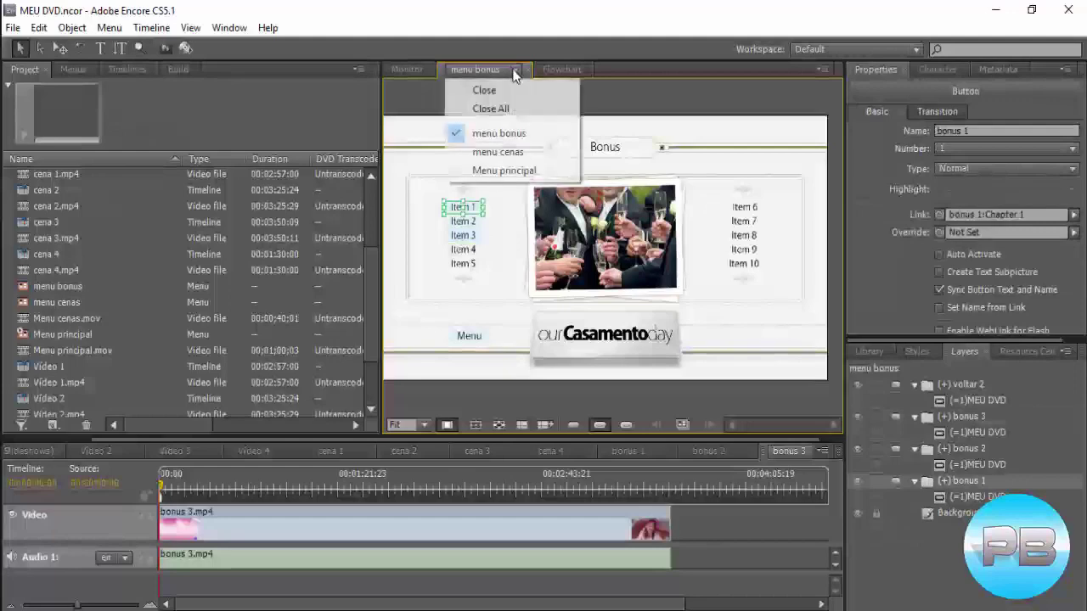
pyautogui.click(501, 170)
pyautogui.click(13, 28)
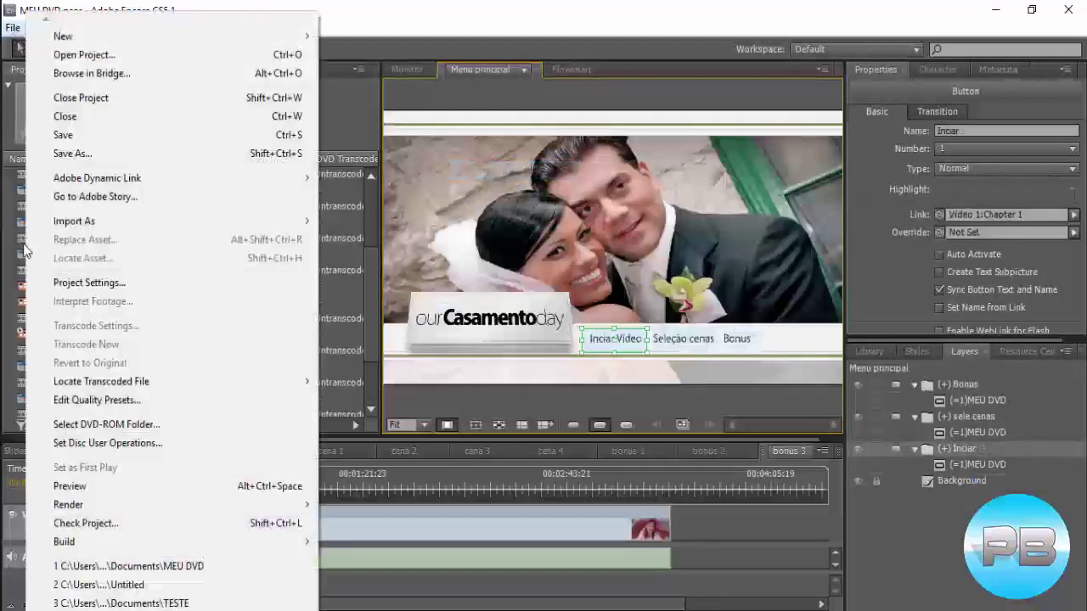
pyautogui.click(86, 524)
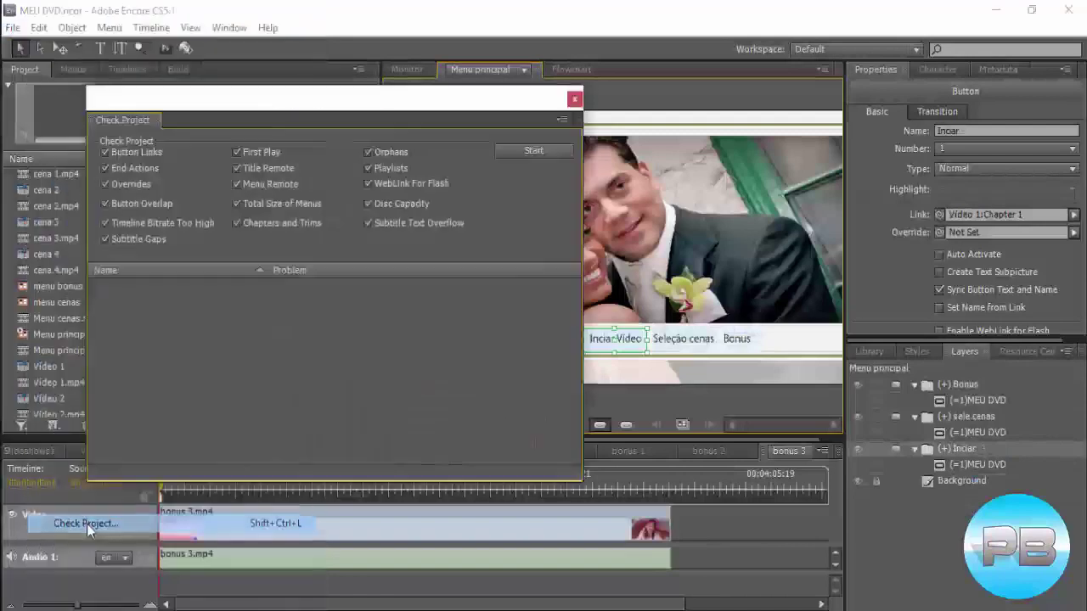
pyautogui.click(518, 152)
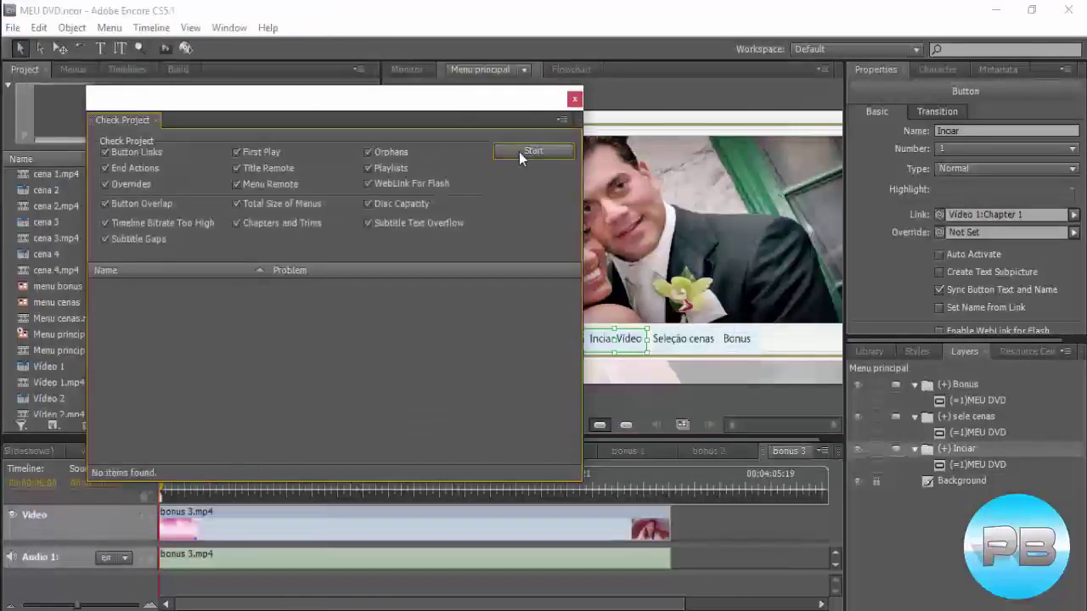
pyautogui.click(574, 101)
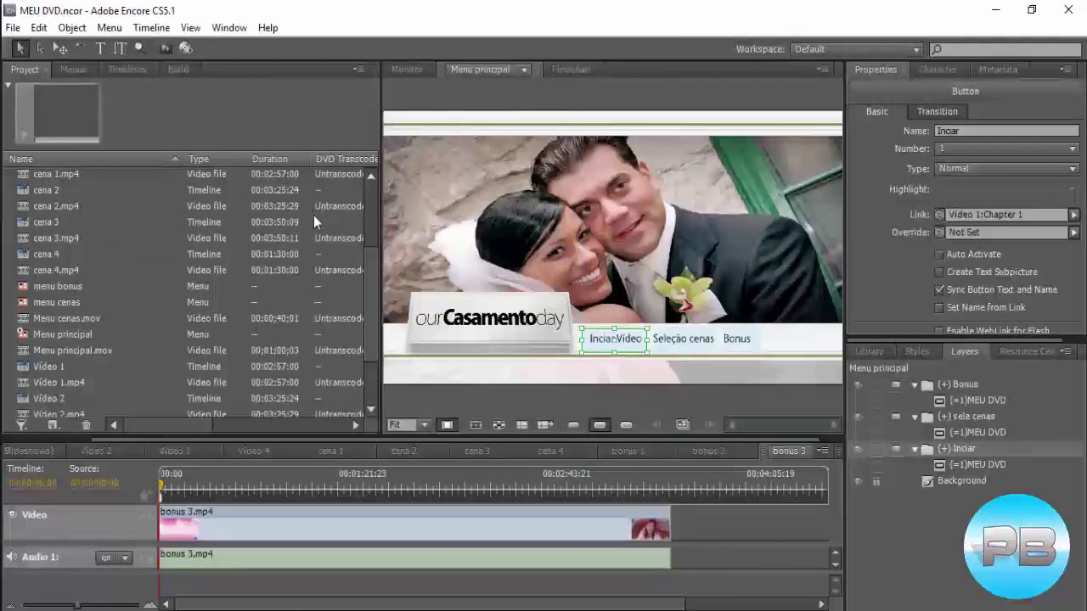
# Deselect the main menu buttons and launch Project Preview for the 'MEU DVD' project.
pyautogui.click(560, 389)
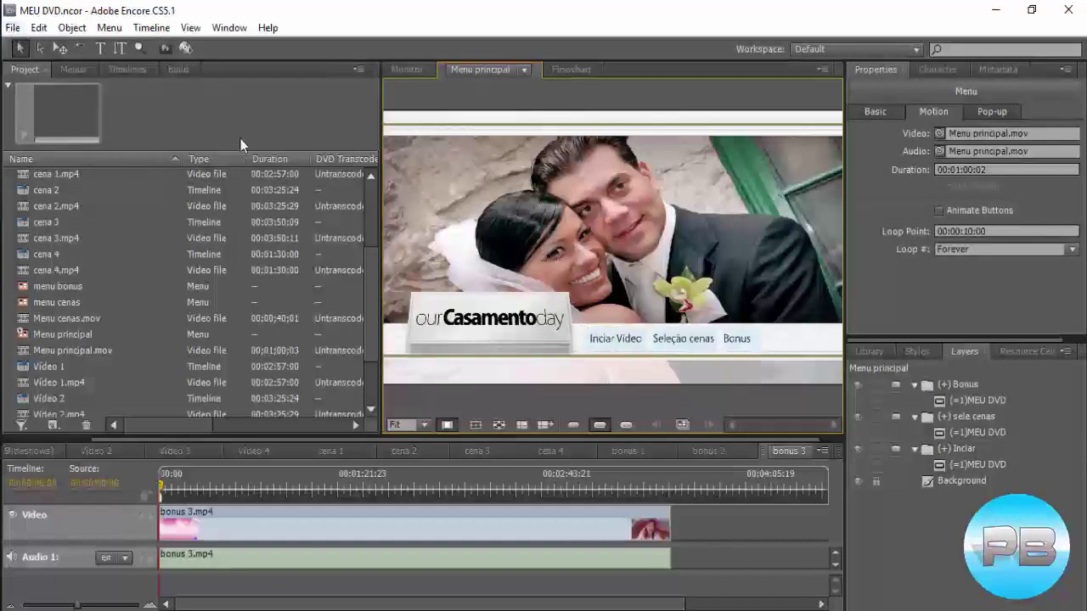
pyautogui.click(14, 28)
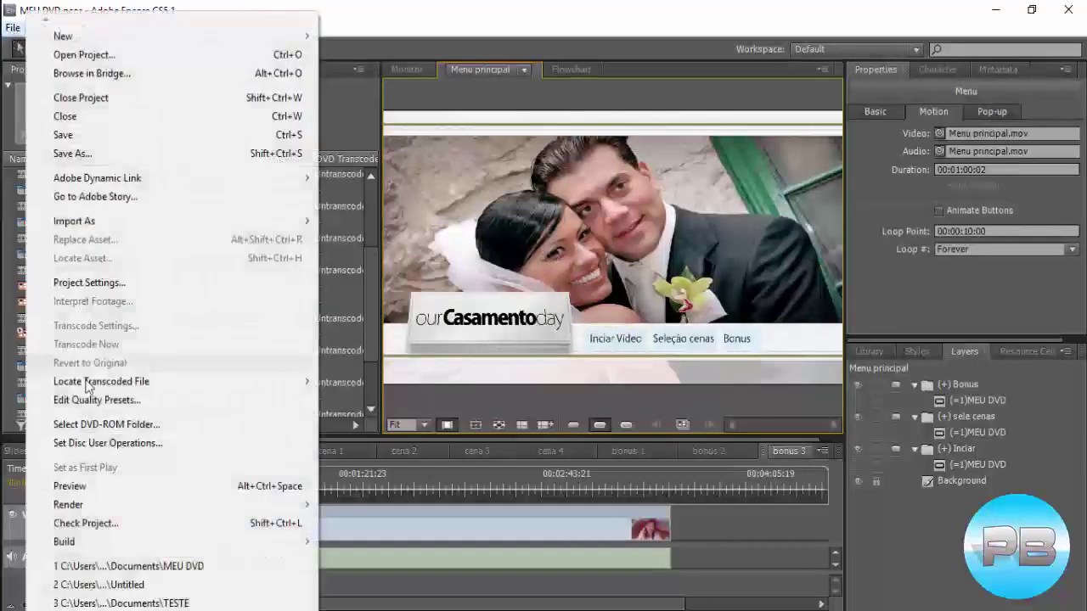
pyautogui.click(96, 486)
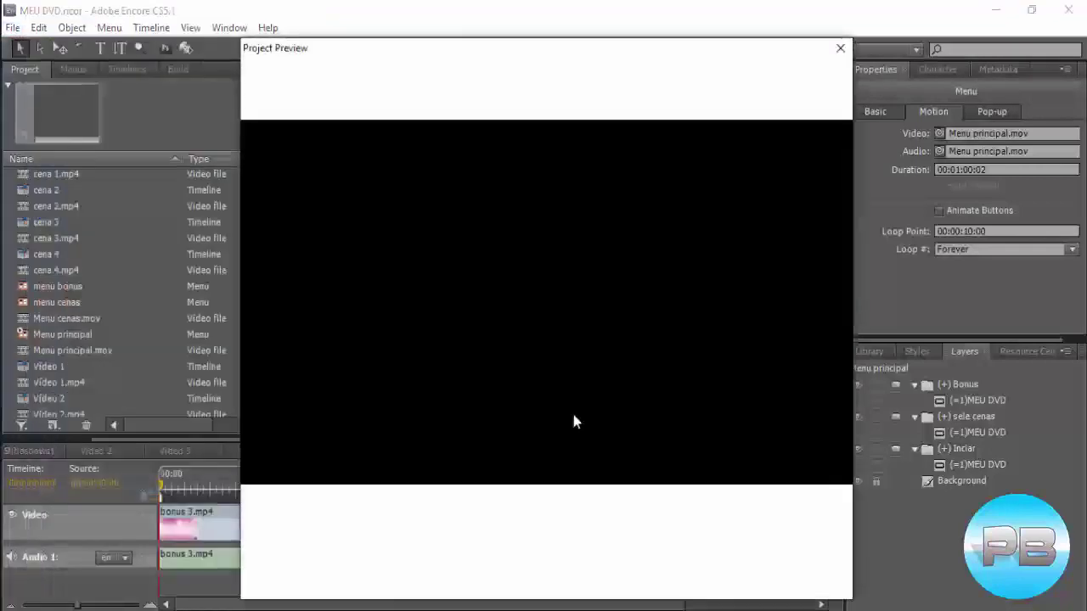
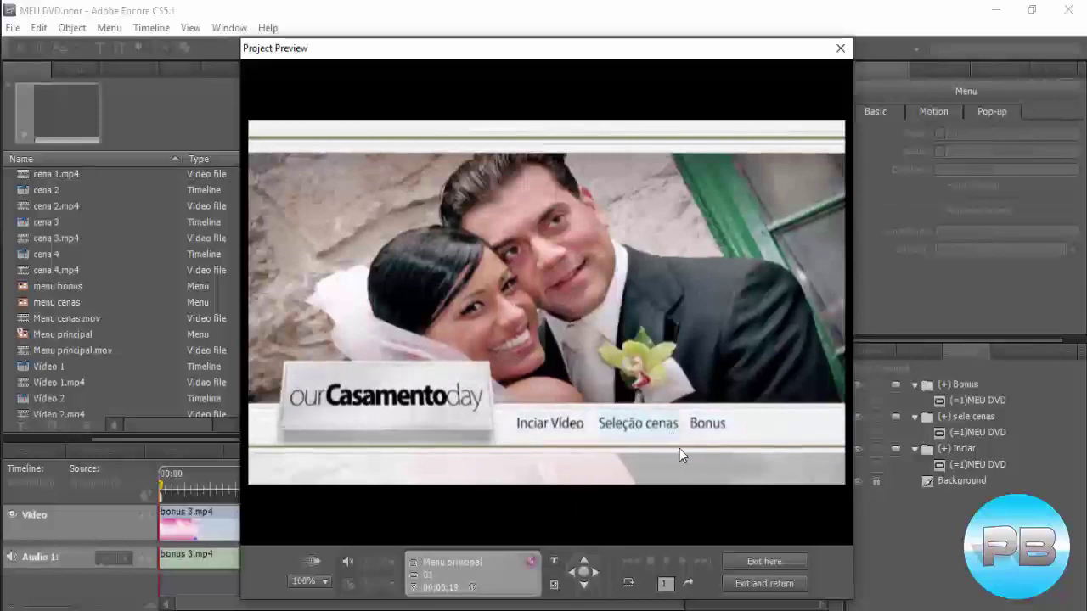
# Close the Project Preview and show the Build panel's DVD Image output settings.
pyautogui.click(840, 48)
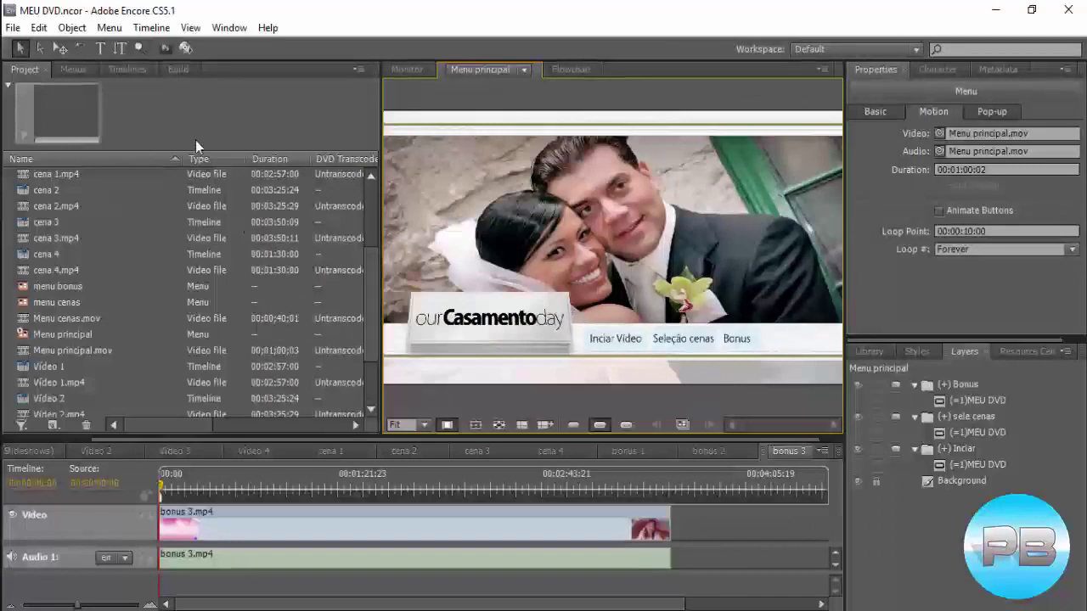
pyautogui.click(174, 70)
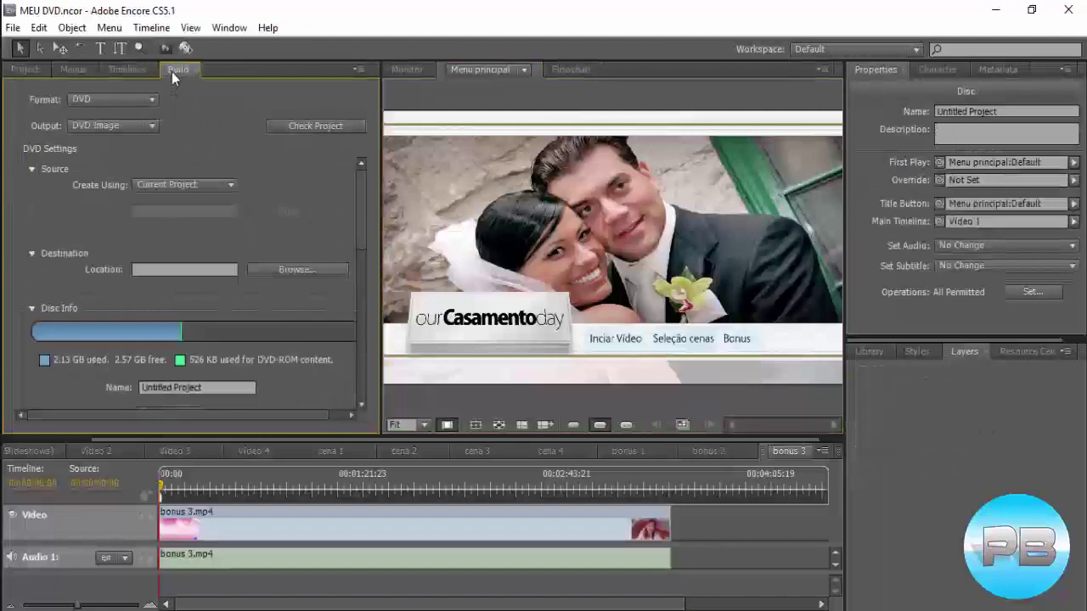
pyautogui.click(148, 100)
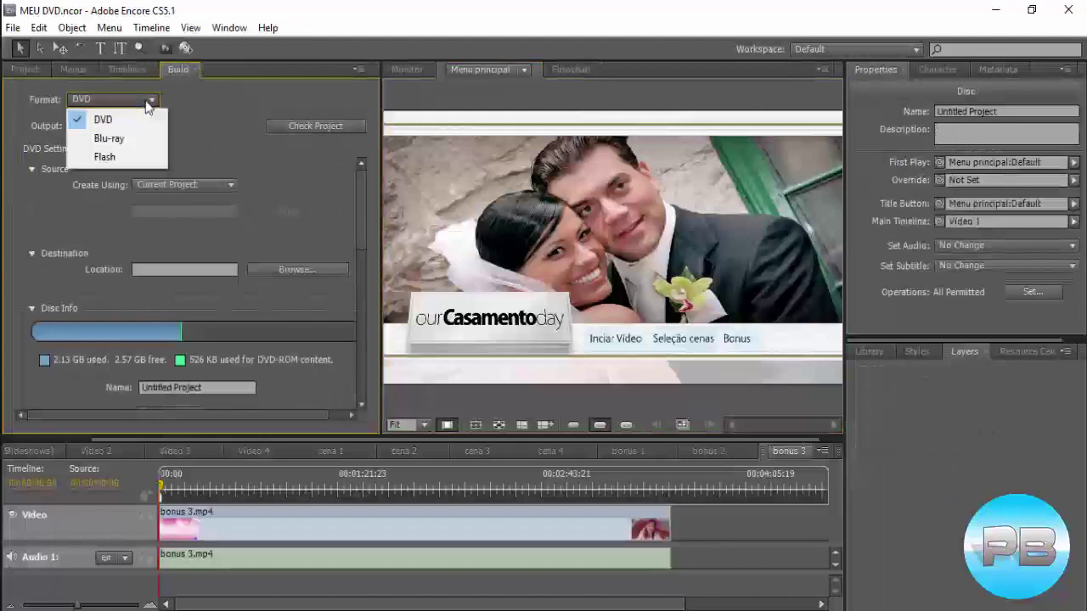
pyautogui.click(208, 124)
pyautogui.click(155, 127)
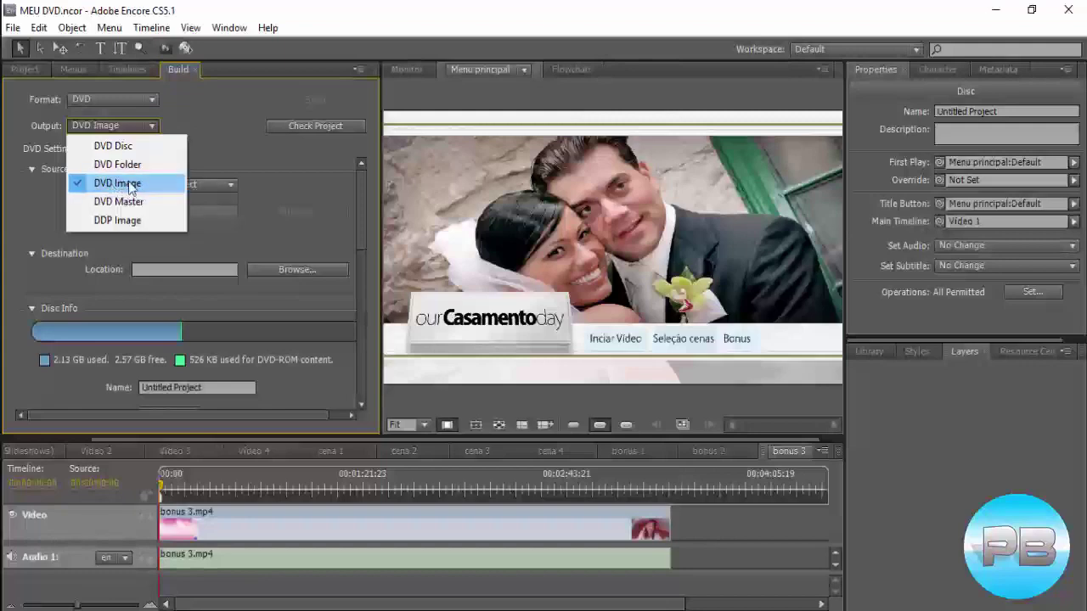
pyautogui.click(114, 183)
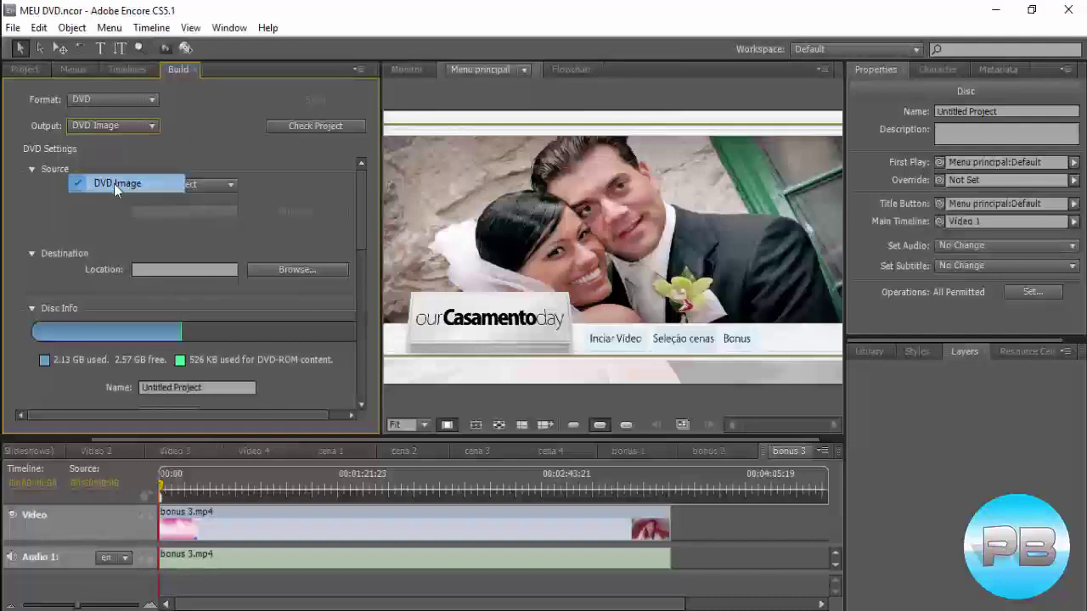
pyautogui.click(278, 271)
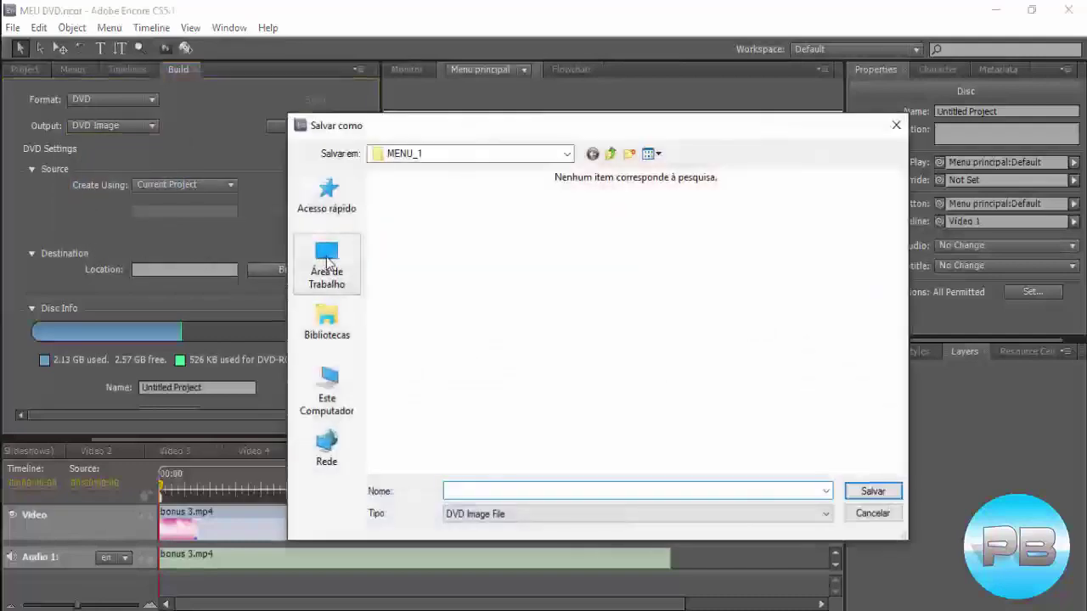
# Save the DVD image file as 'ffff' on the desktop (Área de Trabalho).
pyautogui.click(327, 264)
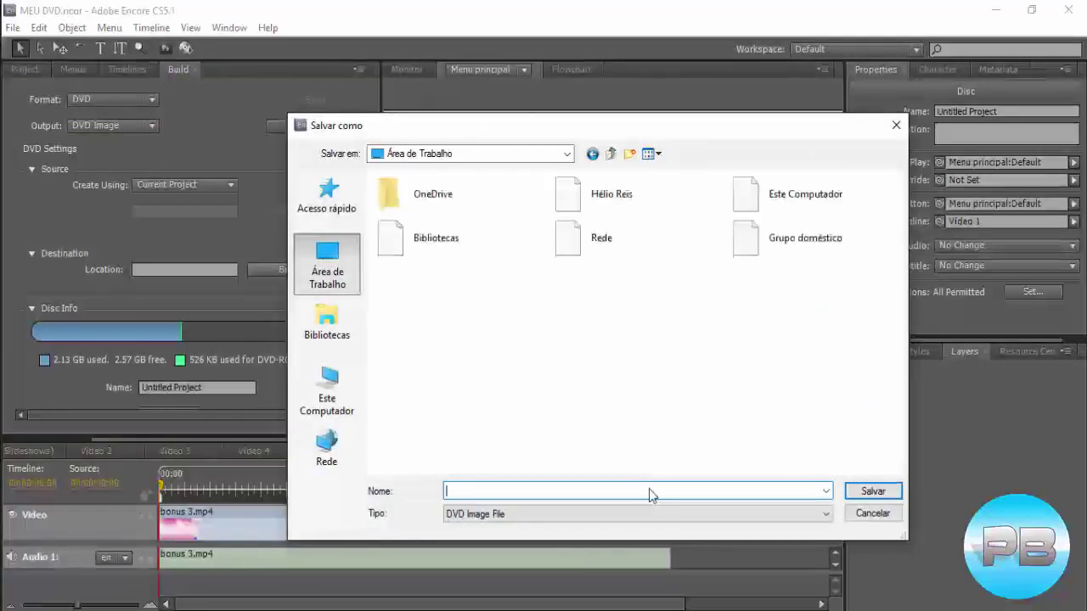
pyautogui.write('ffff')
pyautogui.click(859, 495)
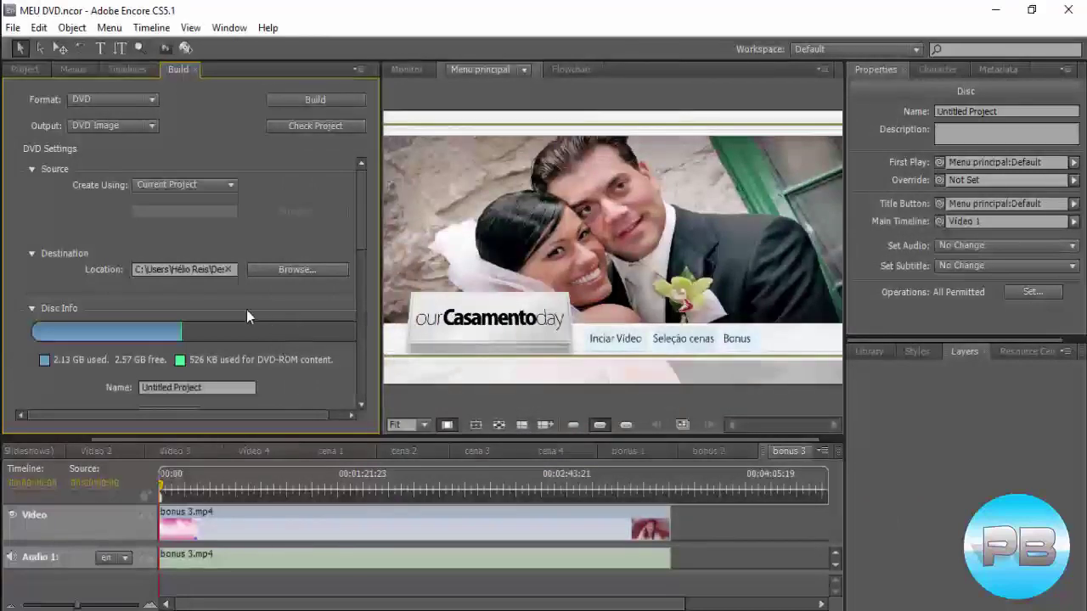
pyautogui.scroll(-3, 228, 306)
pyautogui.scroll(-1, 119, 368)
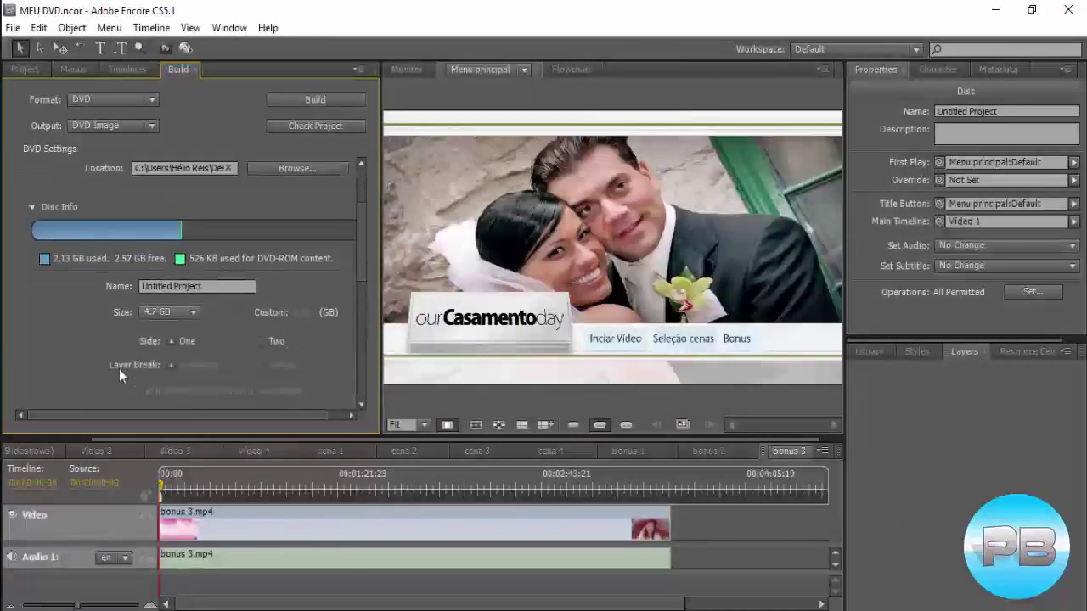
pyautogui.scroll(4, 117, 368)
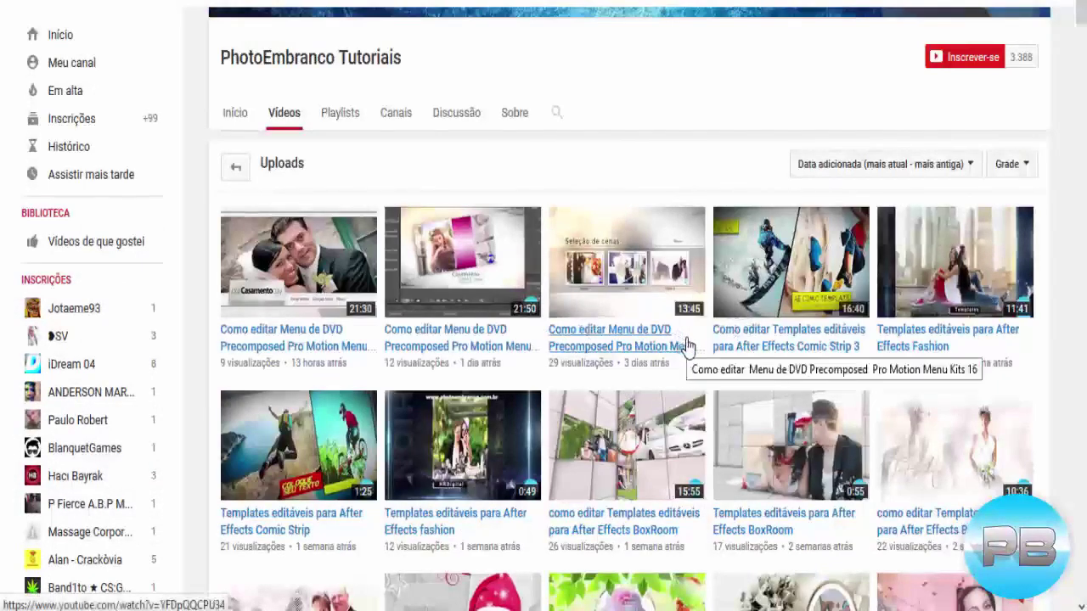
pyautogui.scroll(1, 685, 347)
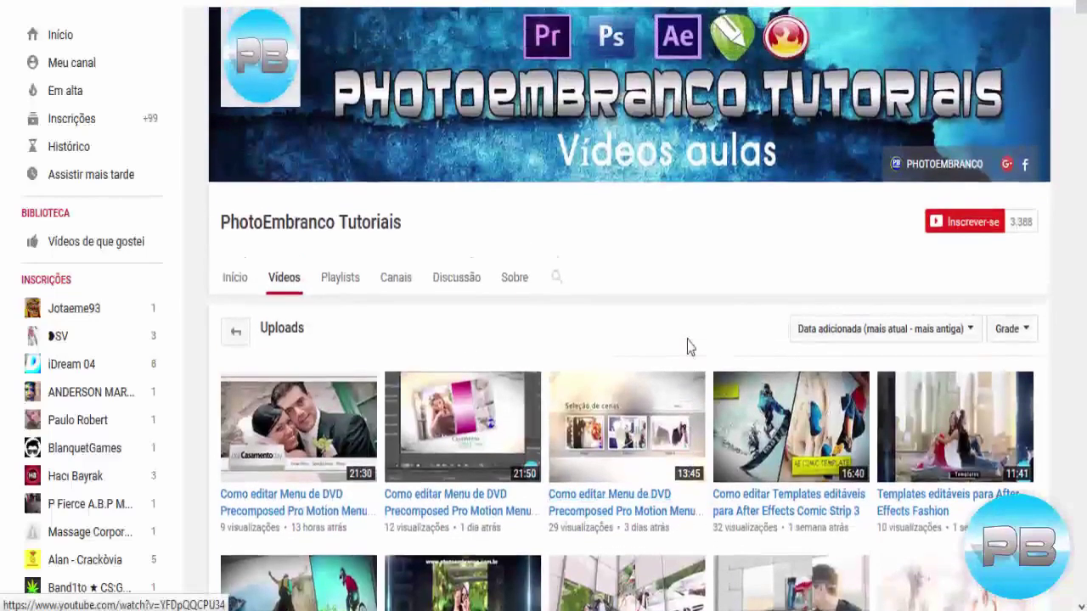
pyautogui.scroll(-5, 685, 347)
pyautogui.scroll(-3, 688, 348)
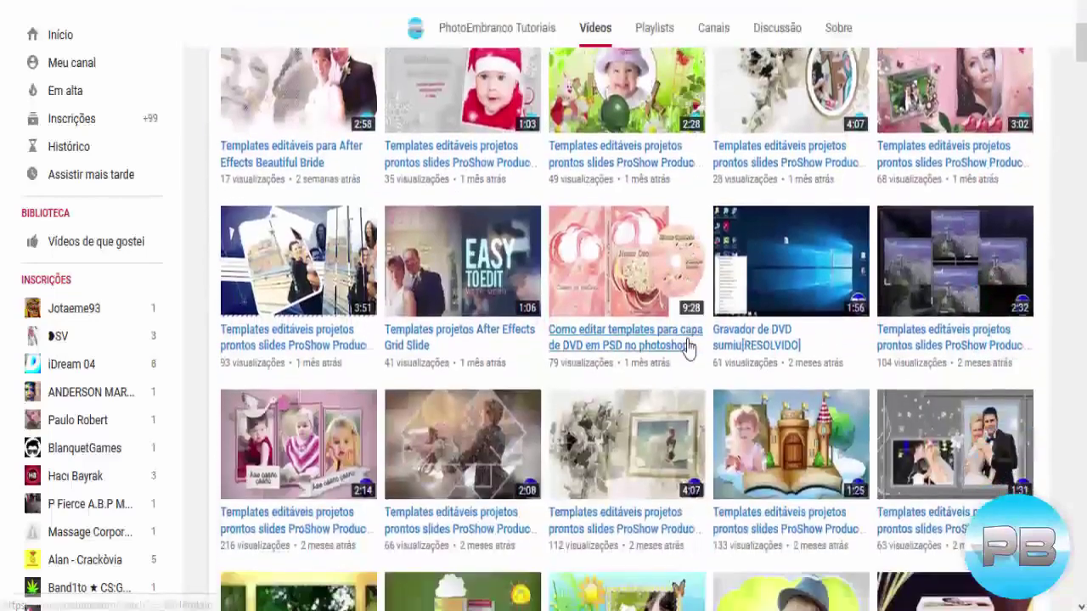
pyautogui.scroll(-3, 687, 348)
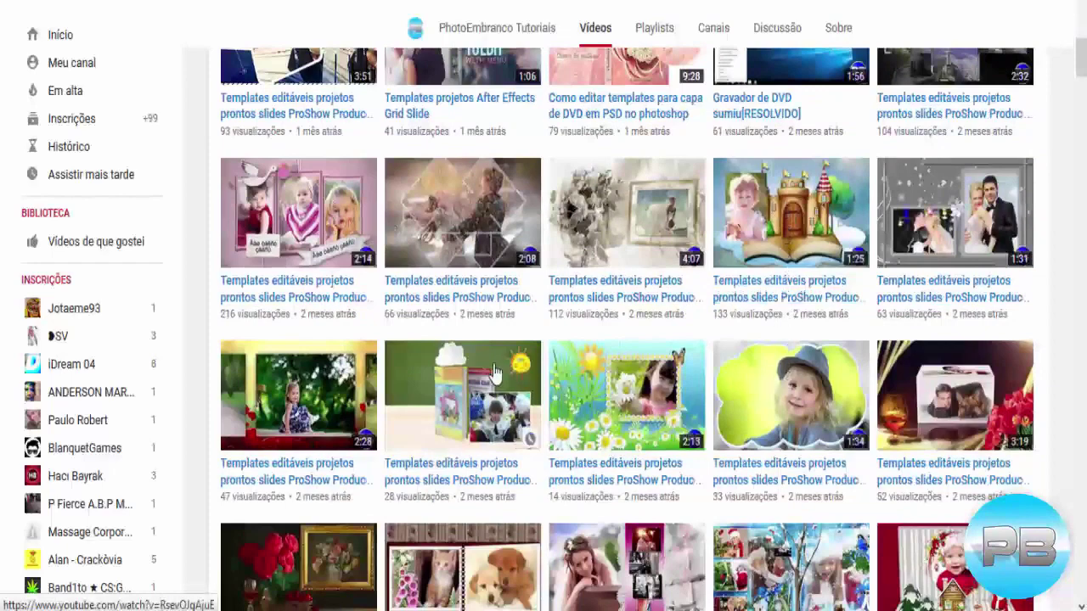
pyautogui.scroll(-3, 492, 365)
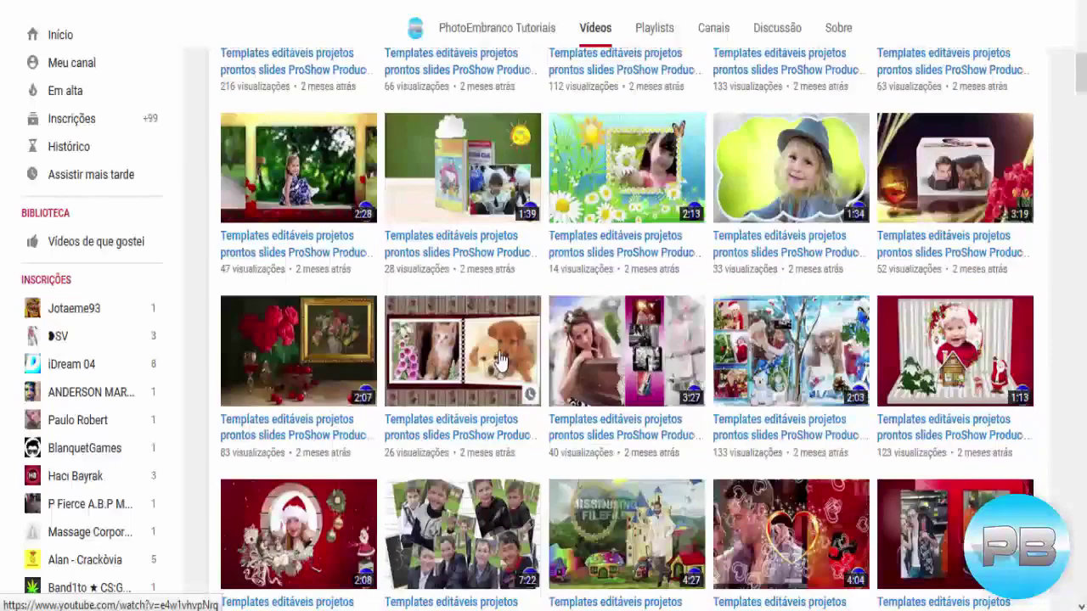
pyautogui.scroll(5, 526, 357)
pyautogui.scroll(10, 565, 352)
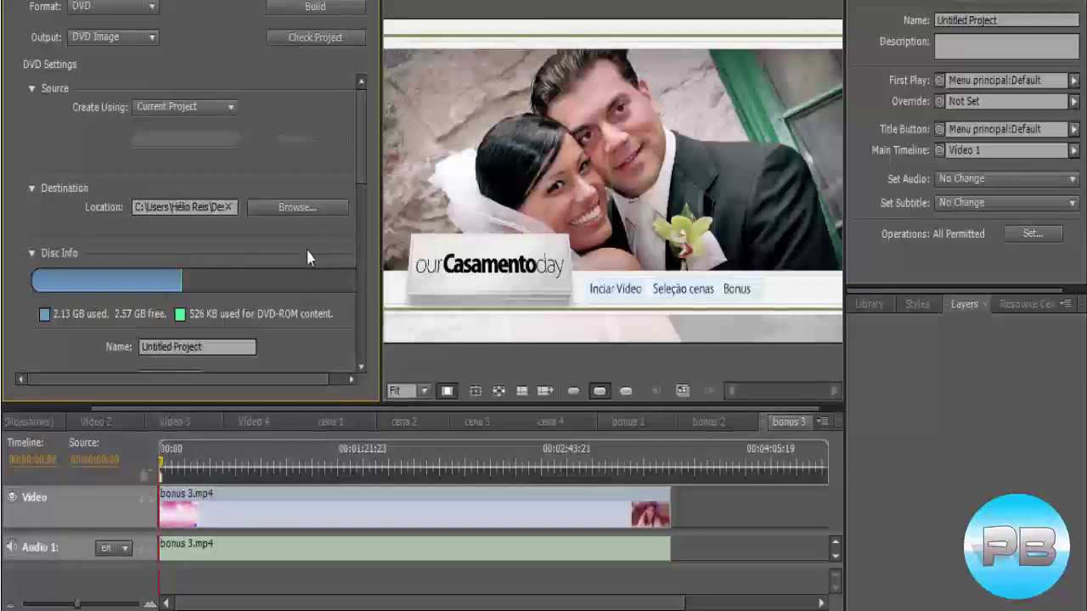
# Show the Library filtered to the General set's menu templates, such as Blue Notes Menu.
pyautogui.click(874, 305)
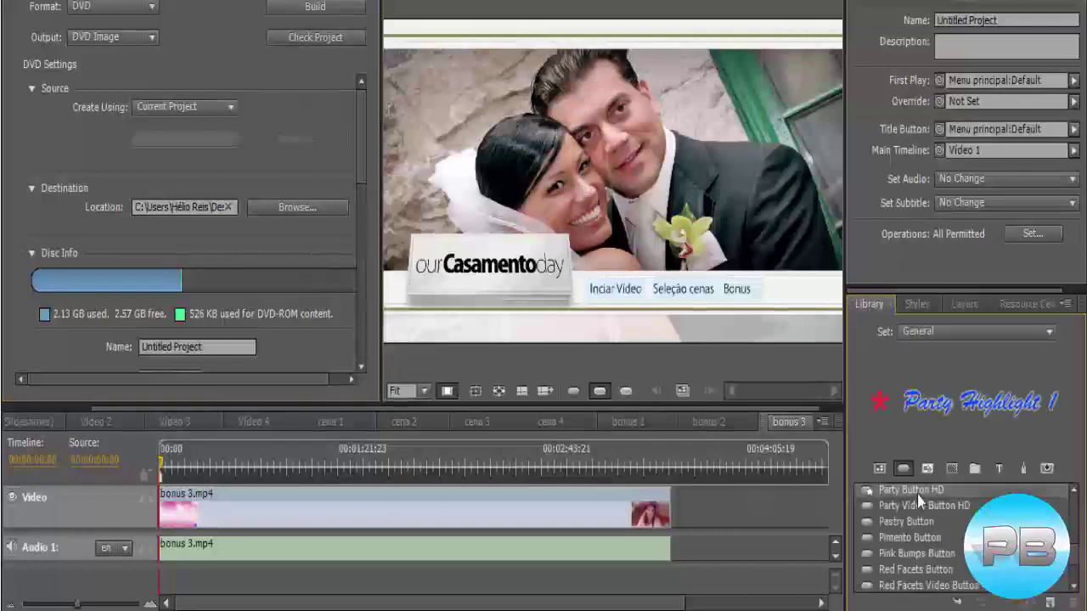
pyautogui.click(879, 468)
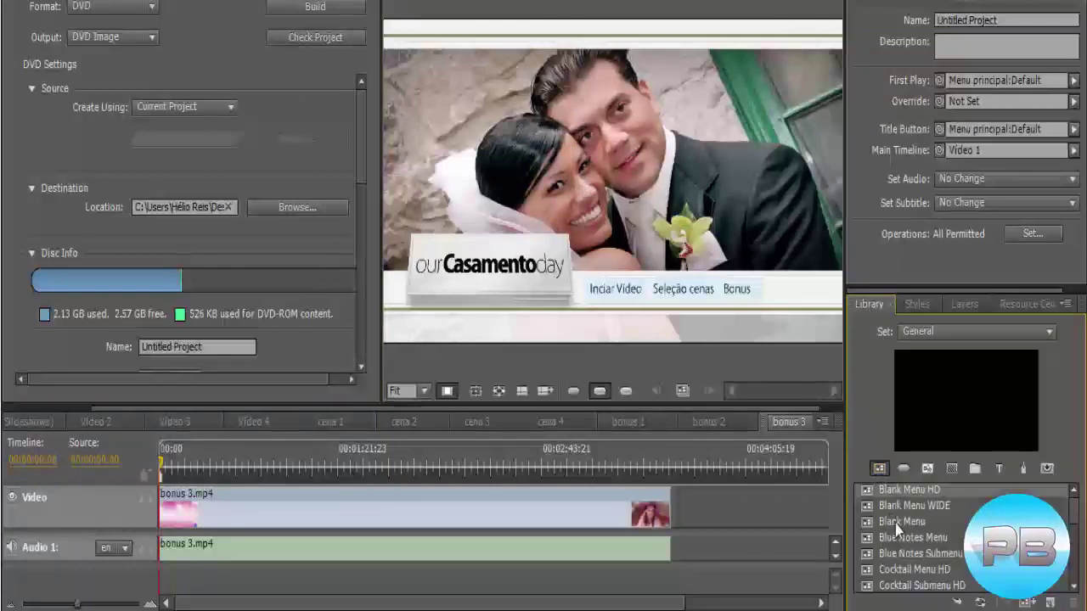